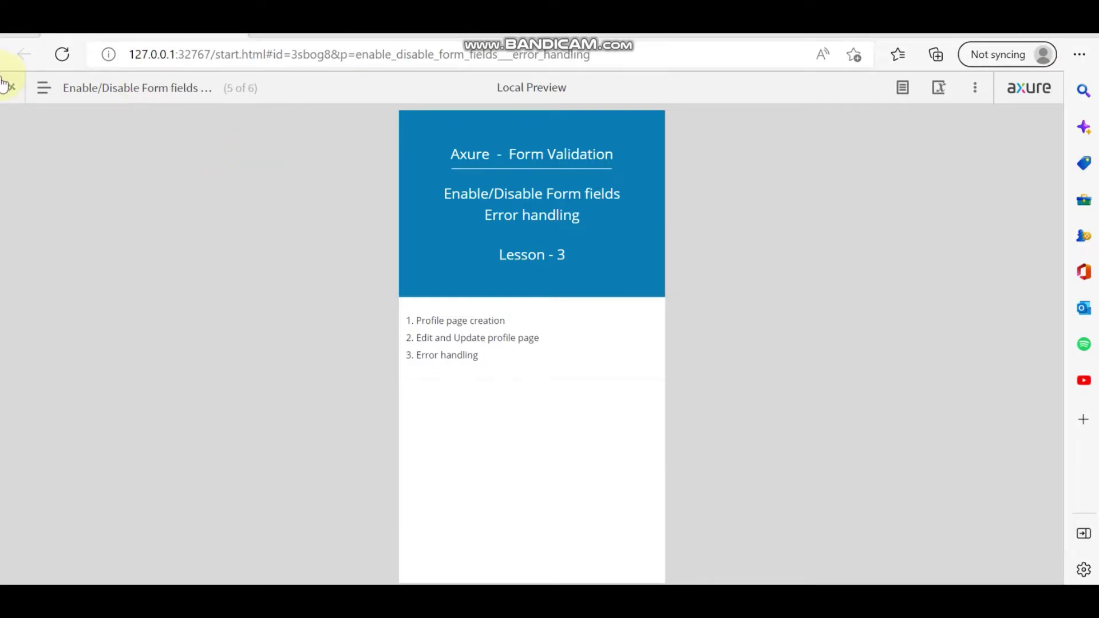
Open the Hello page under Lesson-2 from the prototype page list to show the Sign Up Form.
left_click(44, 88)
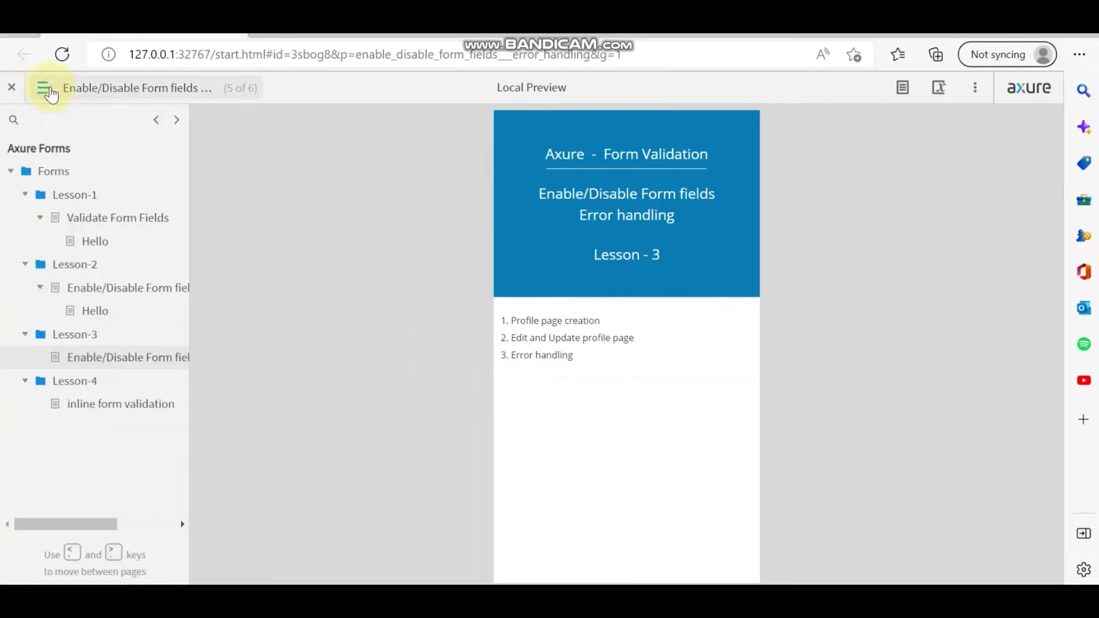
left_click(96, 312)
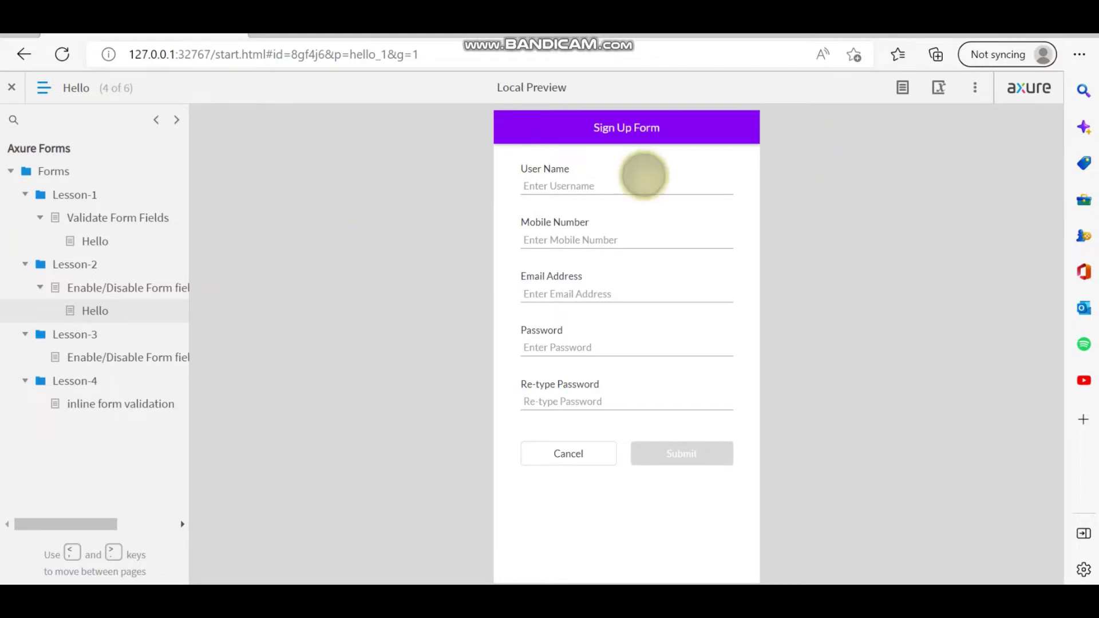
Enter a user name, mobile number and email address in the Sign Up Form.
left_click(640, 182)
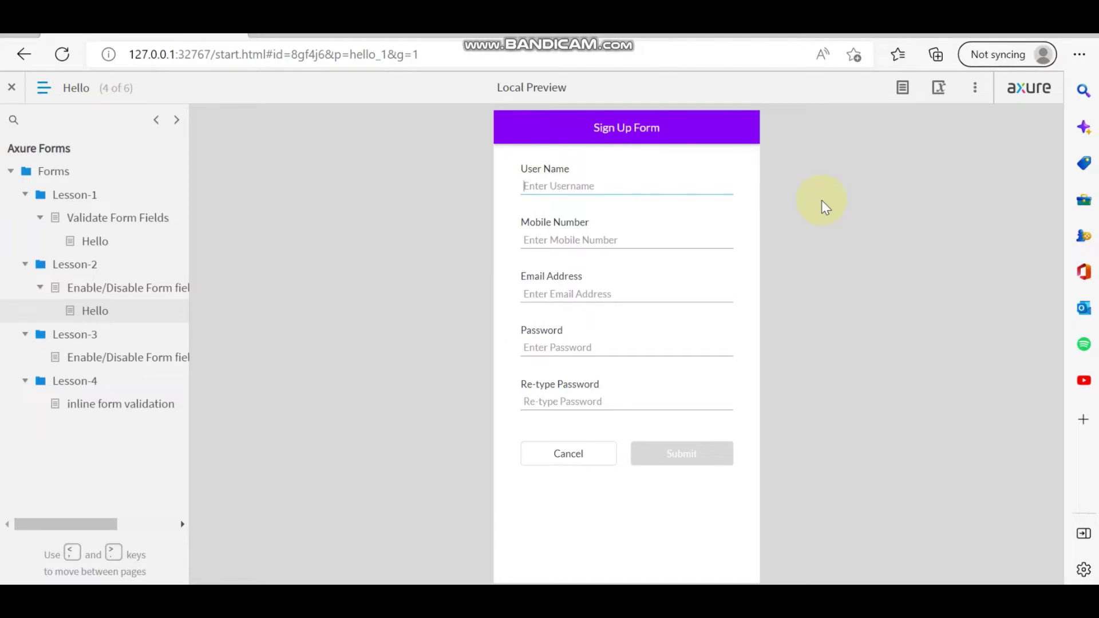
type("ram")
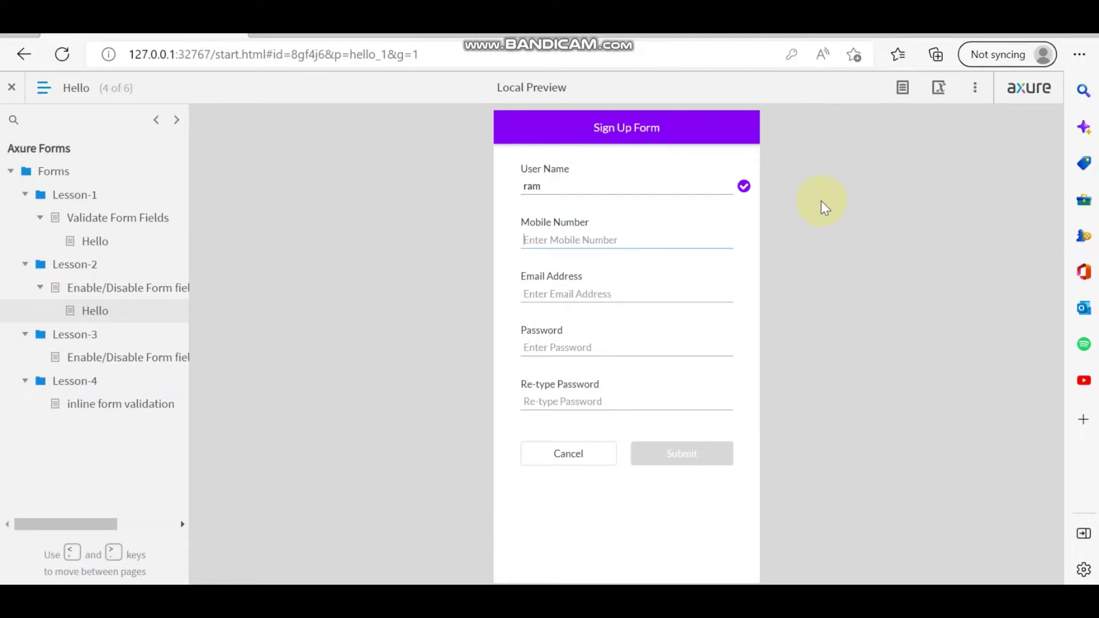
type("1234")
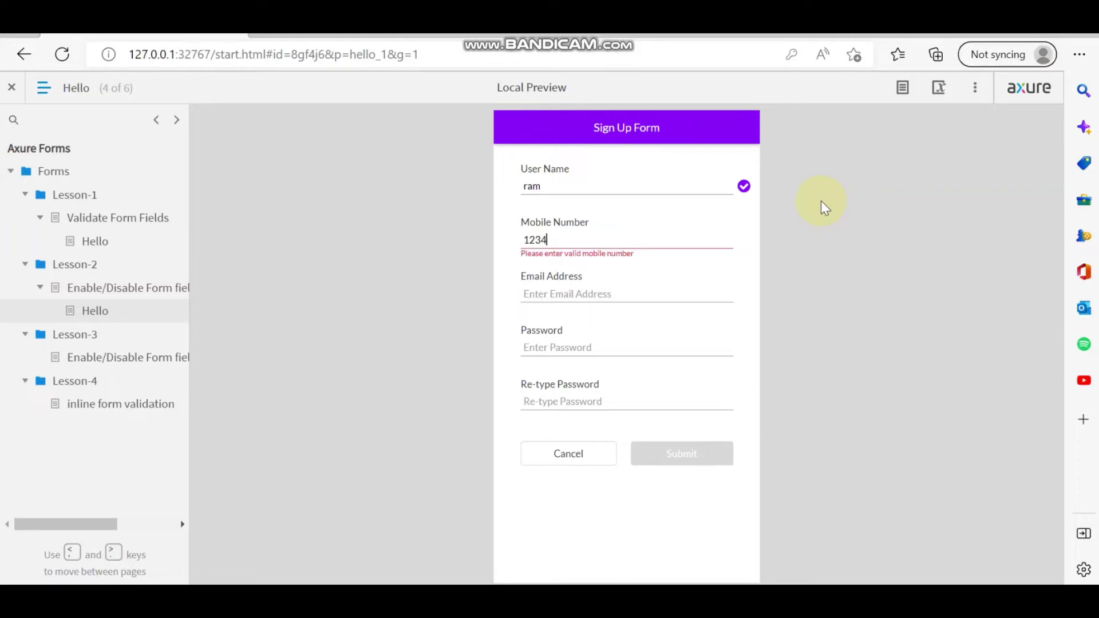
type("567890")
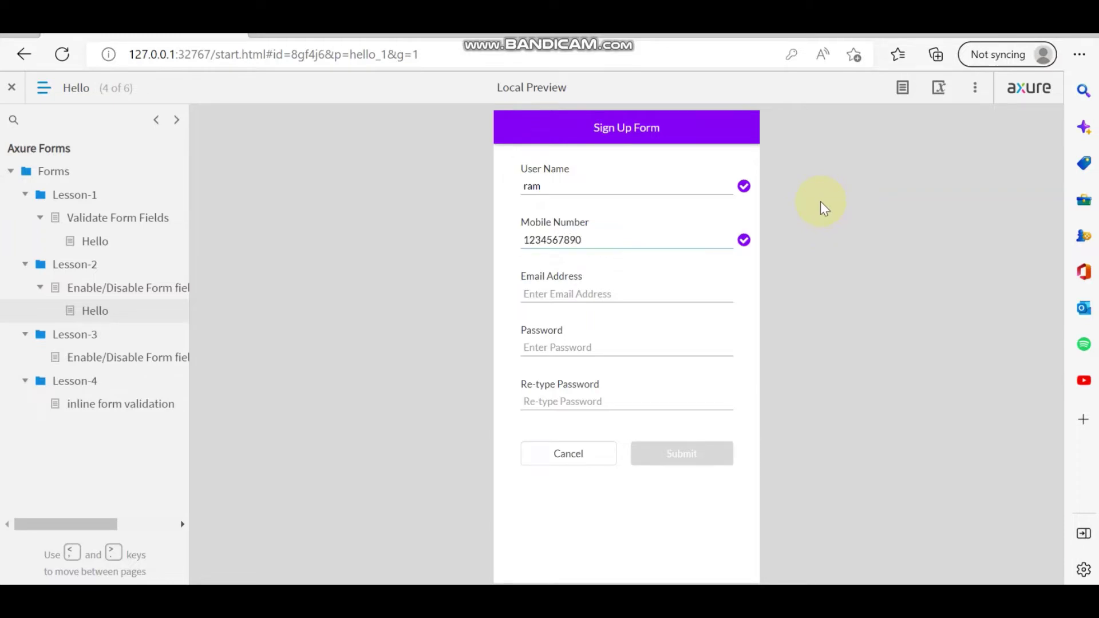
left_click(596, 296)
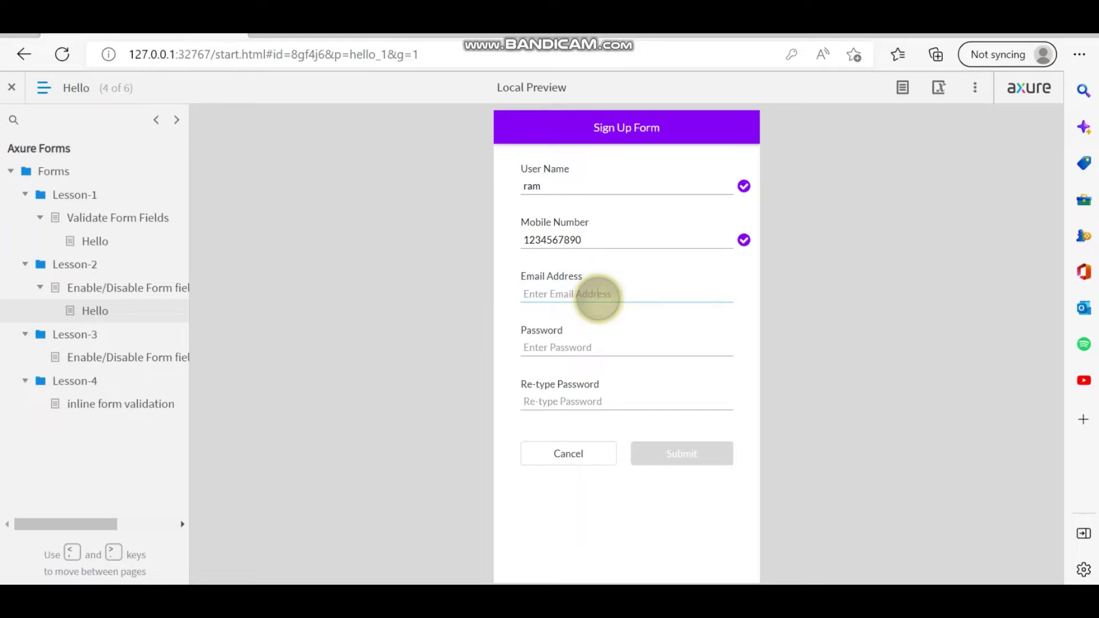
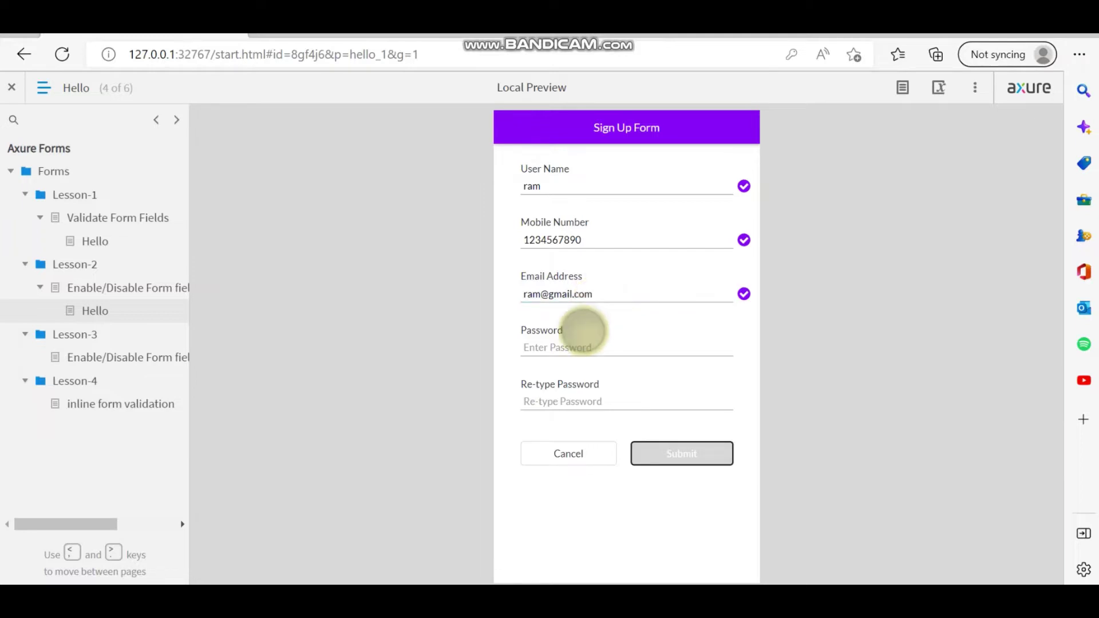
Enter a matching password and re-typed password, reveal it to check, and submit the form.
left_click(576, 347)
type("1234567")
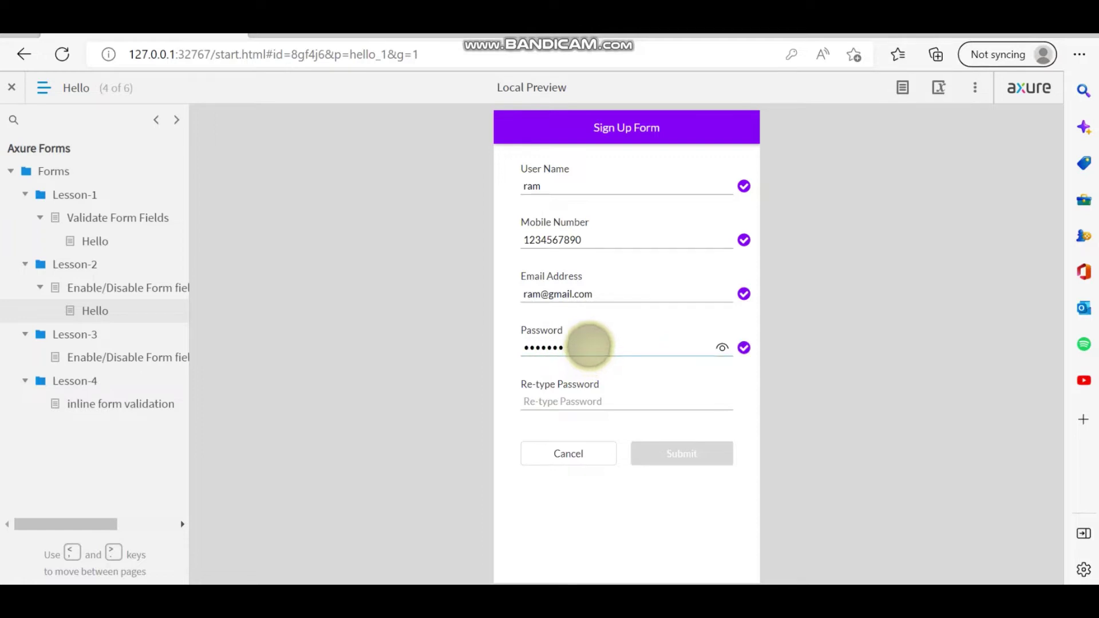
left_click(604, 400)
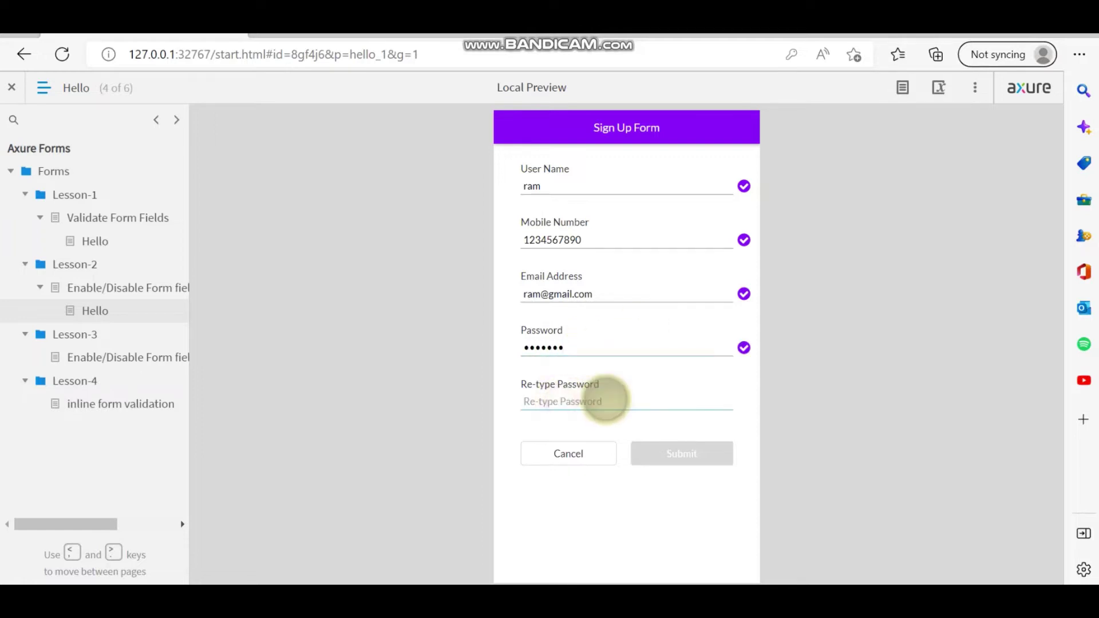
type("1234567")
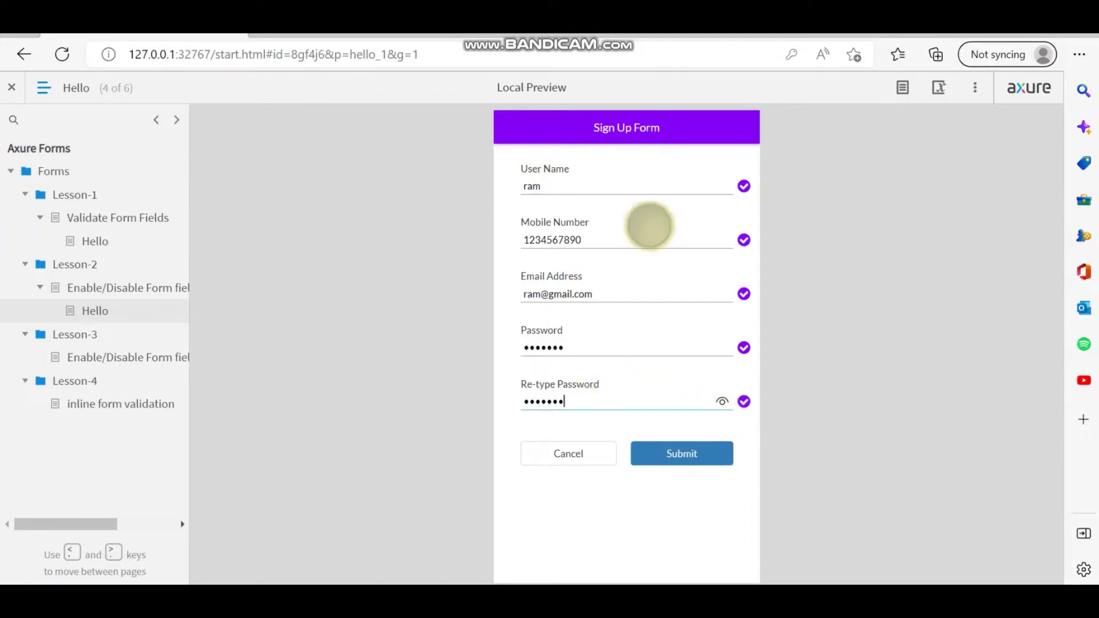
left_click(722, 402)
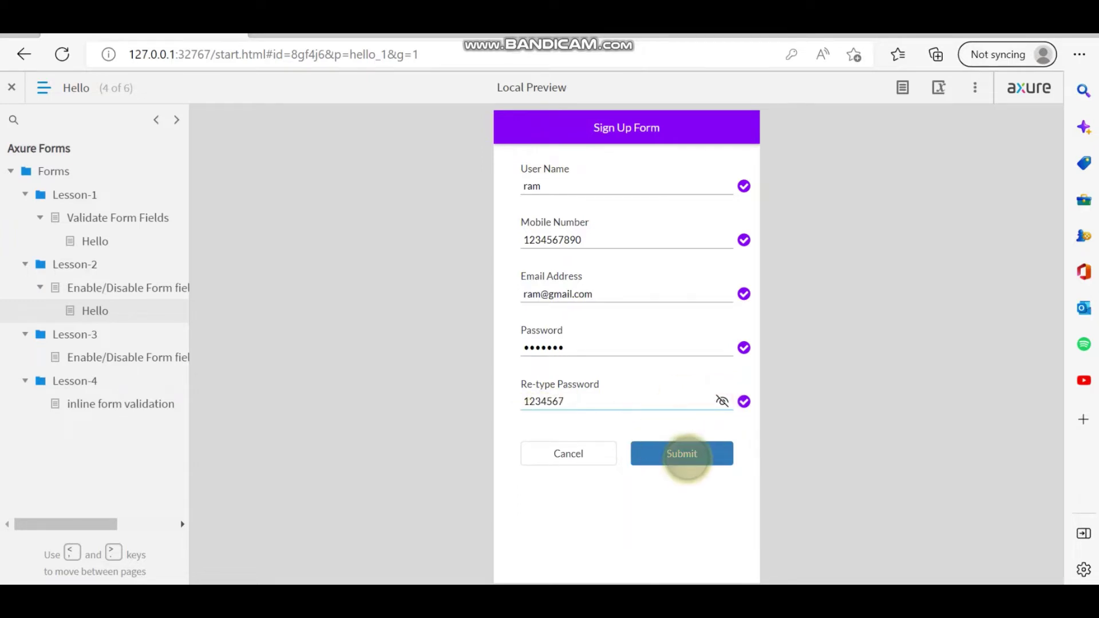
left_click(685, 458)
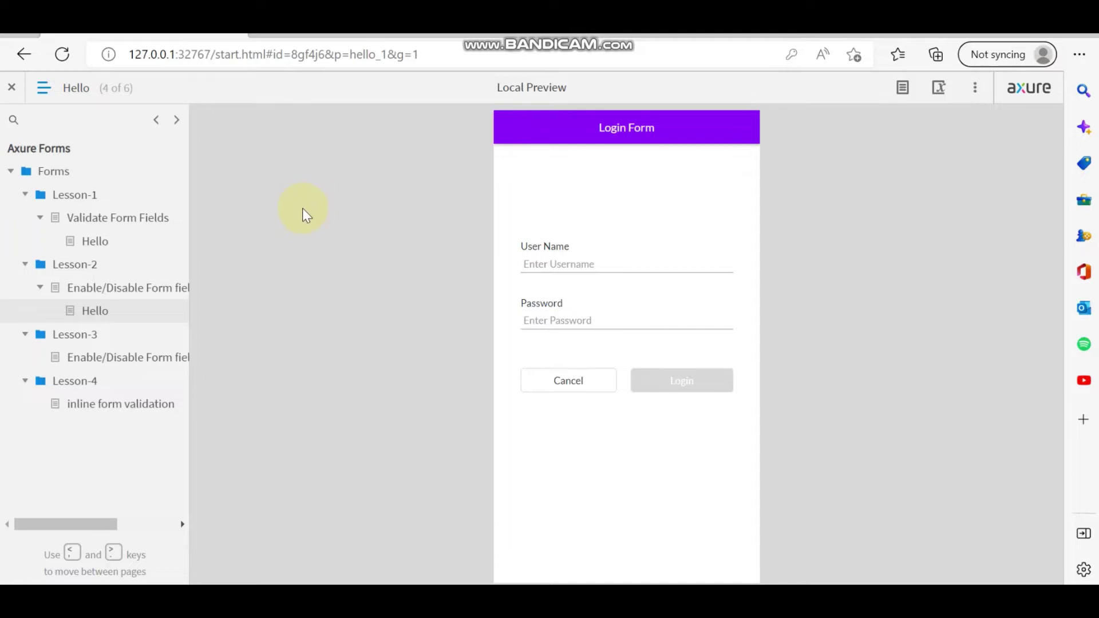
Enter the registered user name and password in the Login Form, reveal the password to check, and log in.
left_click(613, 258)
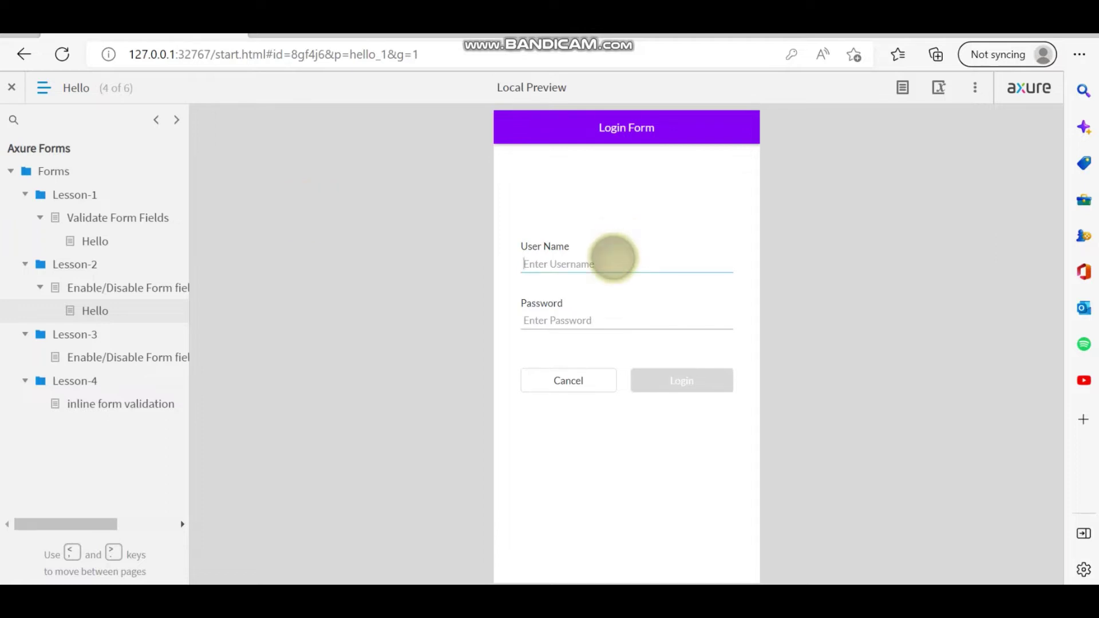
type("ram")
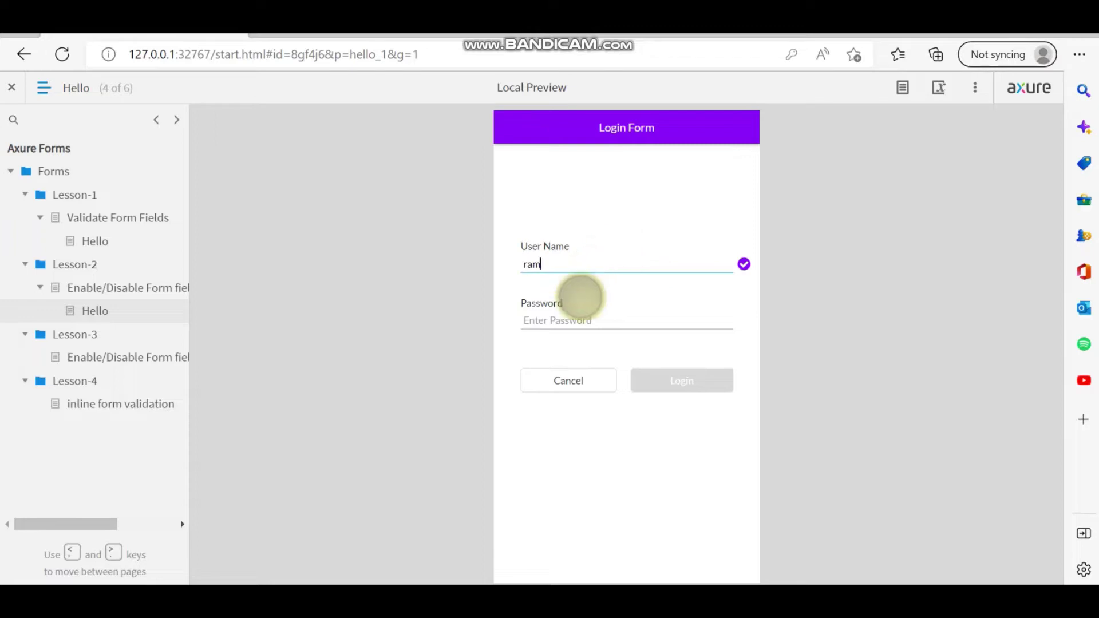
left_click(585, 325)
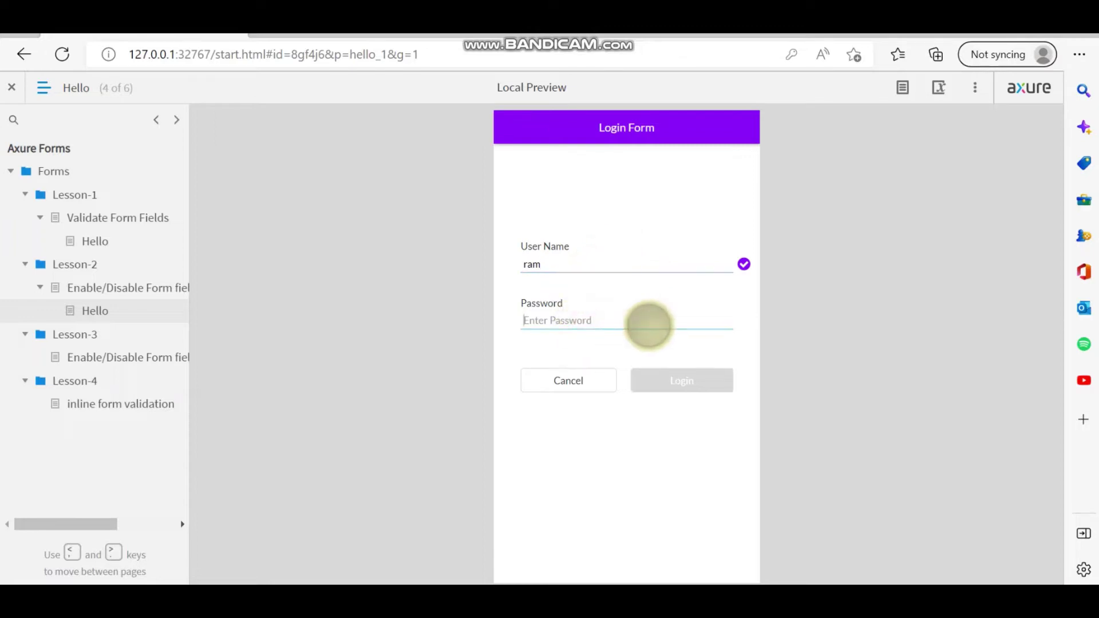
type("123456")
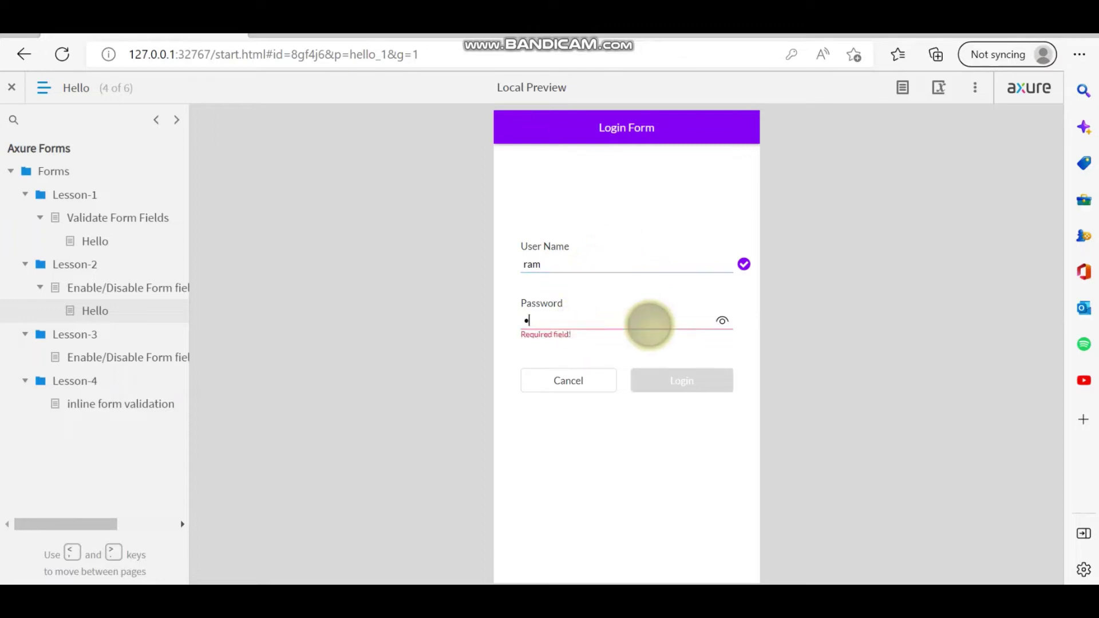
type("7")
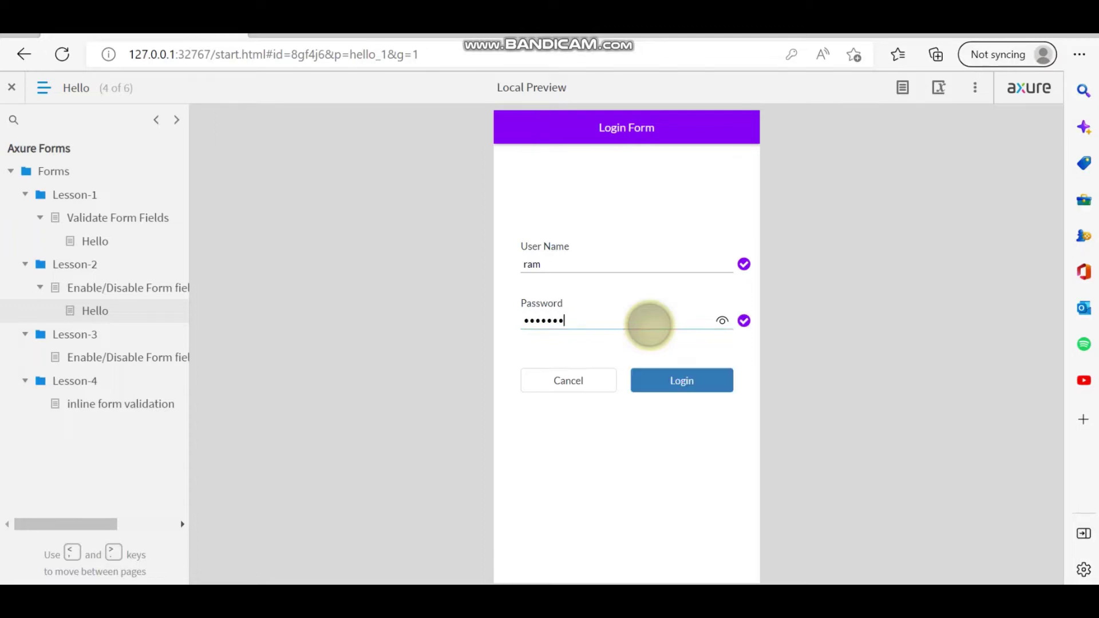
left_click(721, 320)
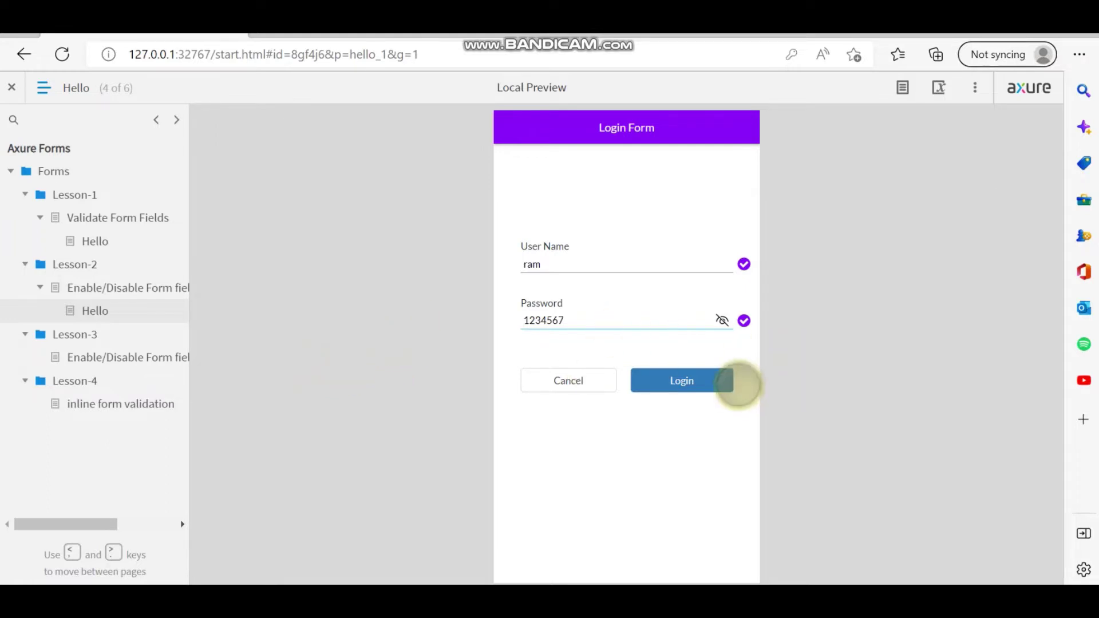
left_click(689, 381)
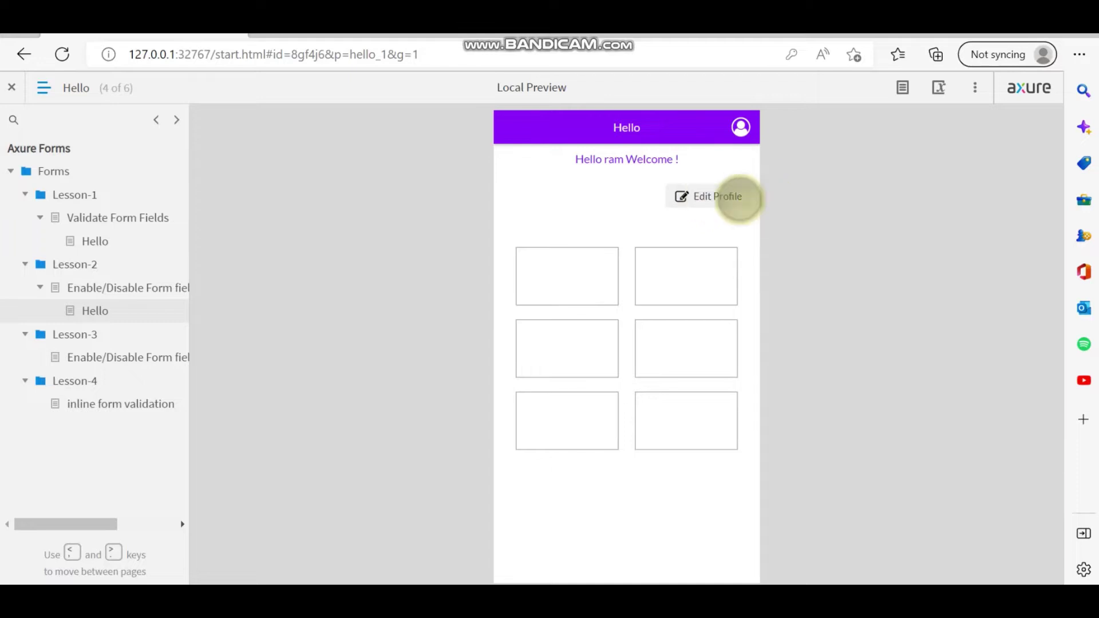
Open Edit Profile, make the fields editable, and append 'k' to the user name.
left_click(711, 196)
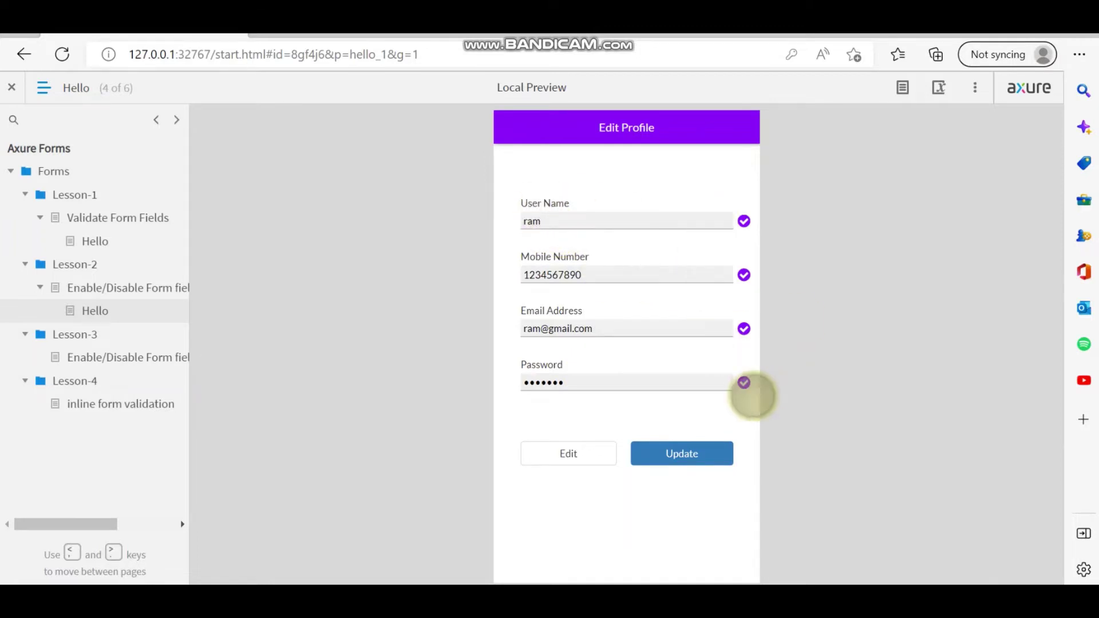
left_click(578, 450)
left_click(594, 226)
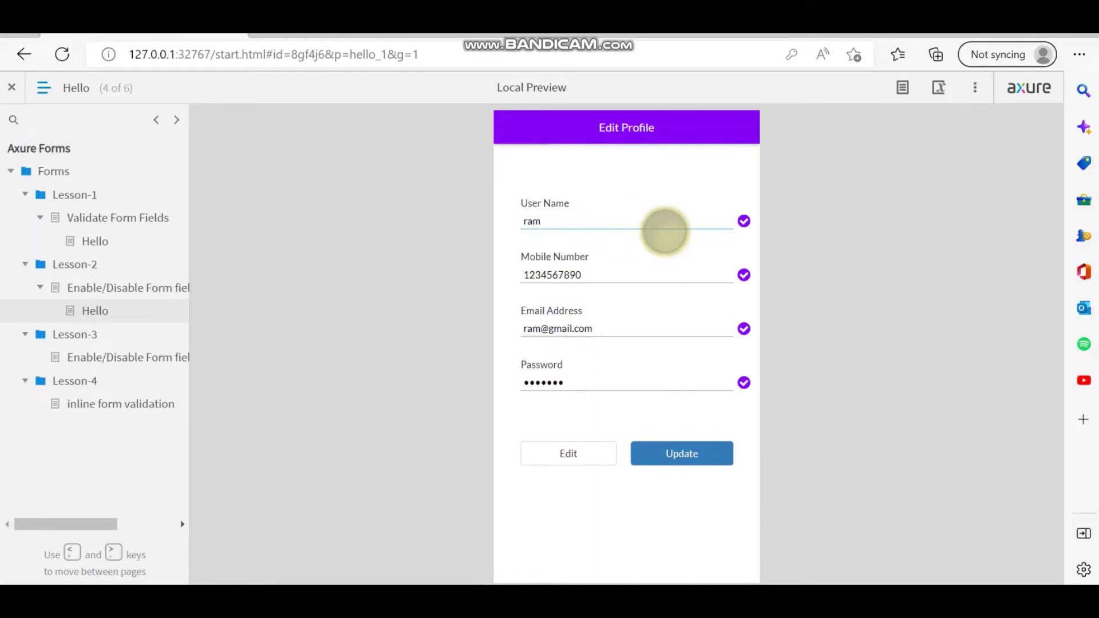
type("k")
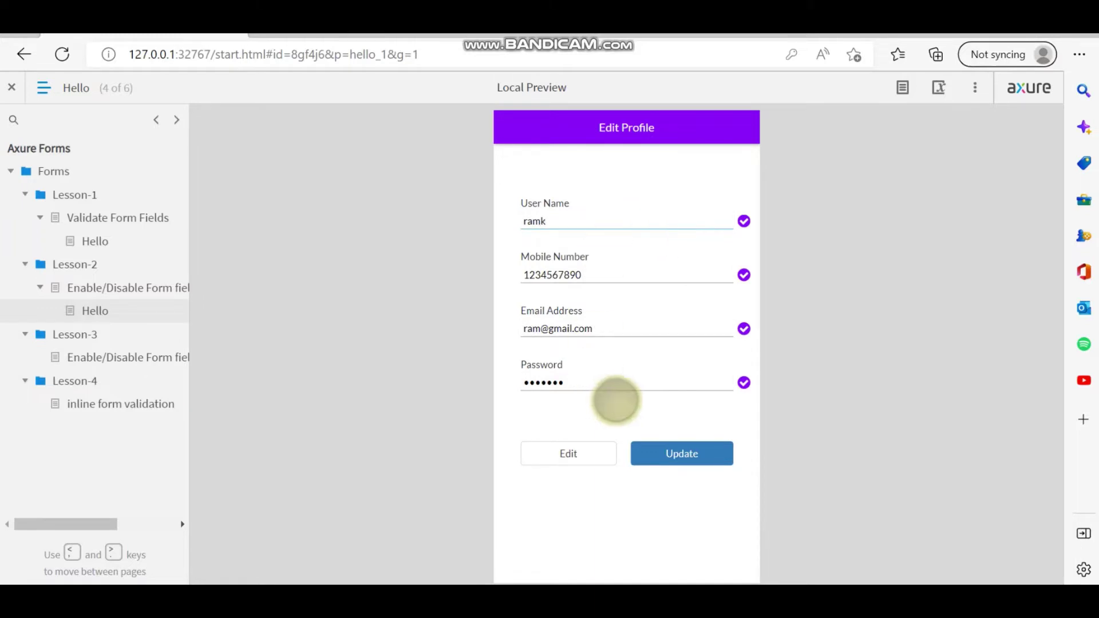
Replace the old password with a new eight-digit password, then reveal and mask it again.
left_click(596, 385)
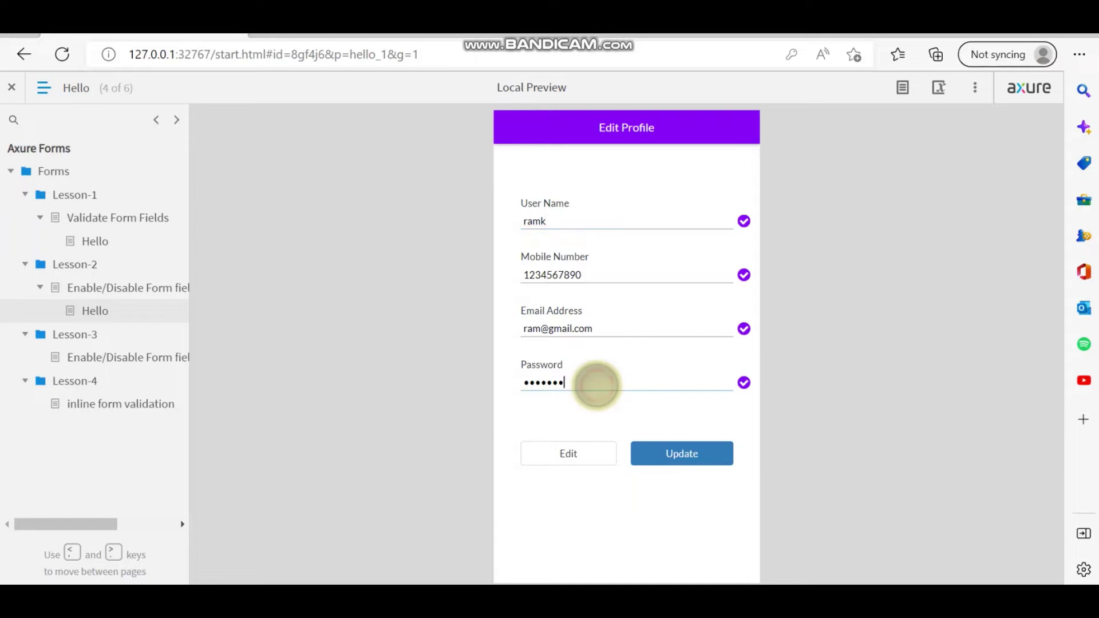
left_click_drag(596, 385, 495, 384)
key("BackSpace")
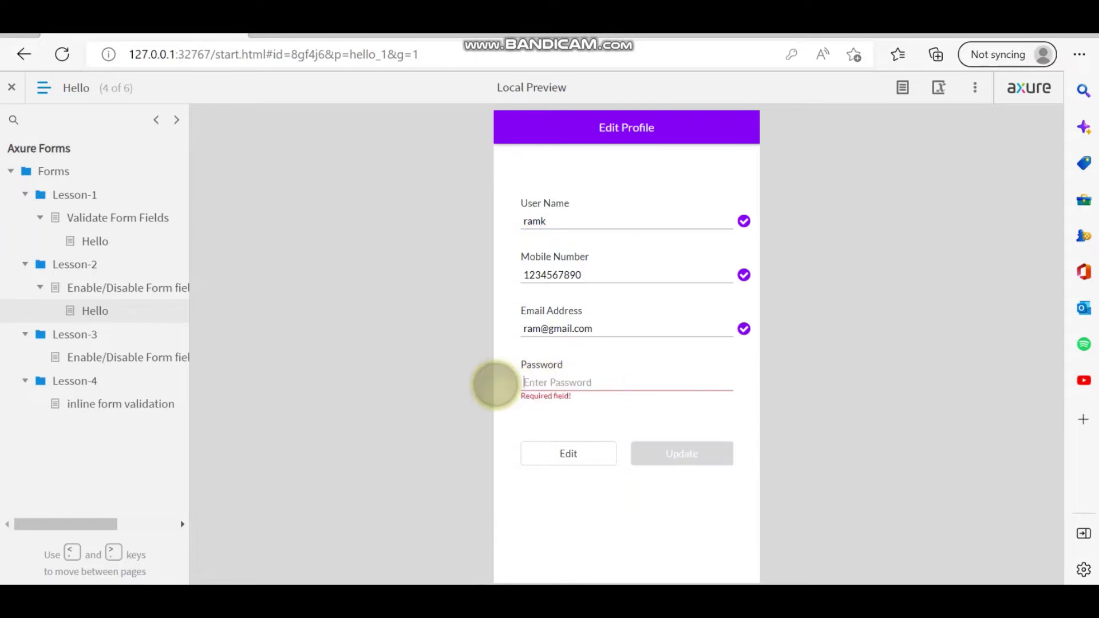
type("123456")
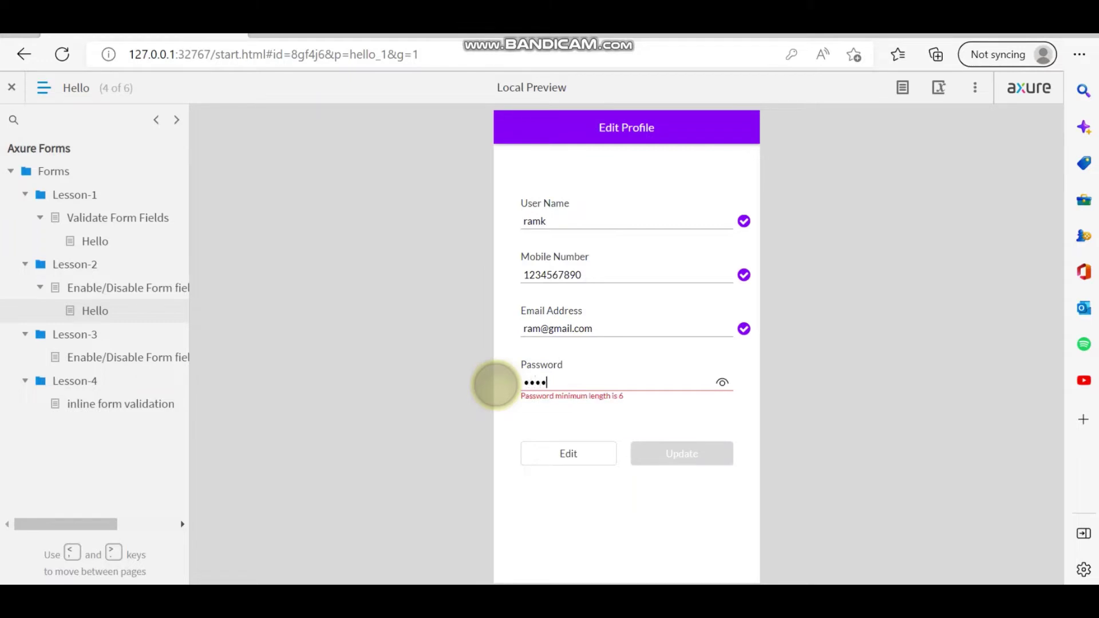
type("7")
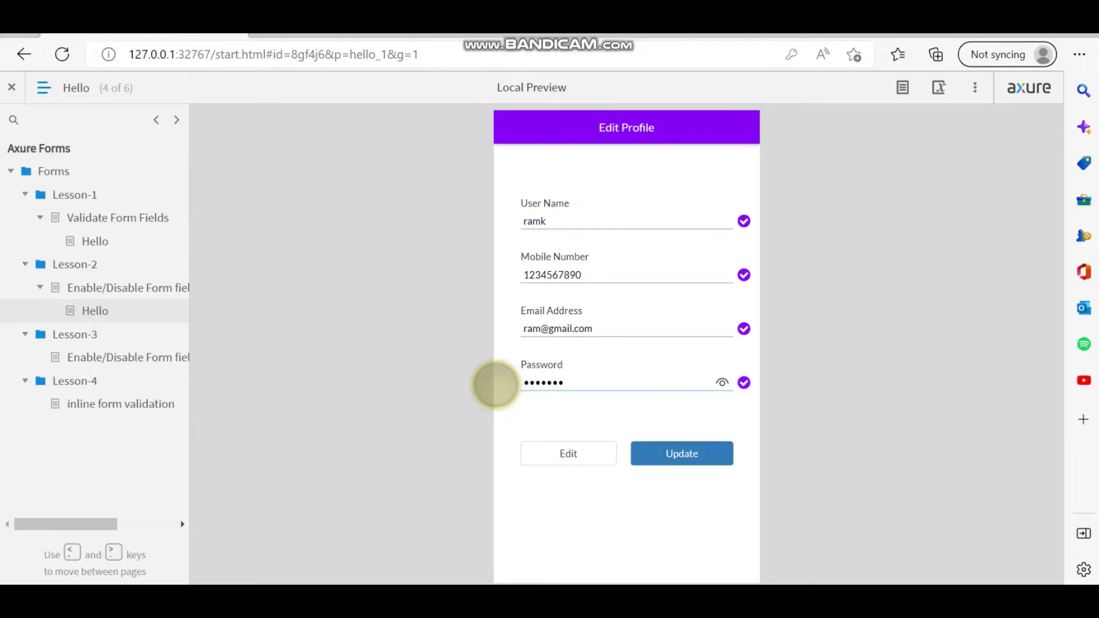
type("8")
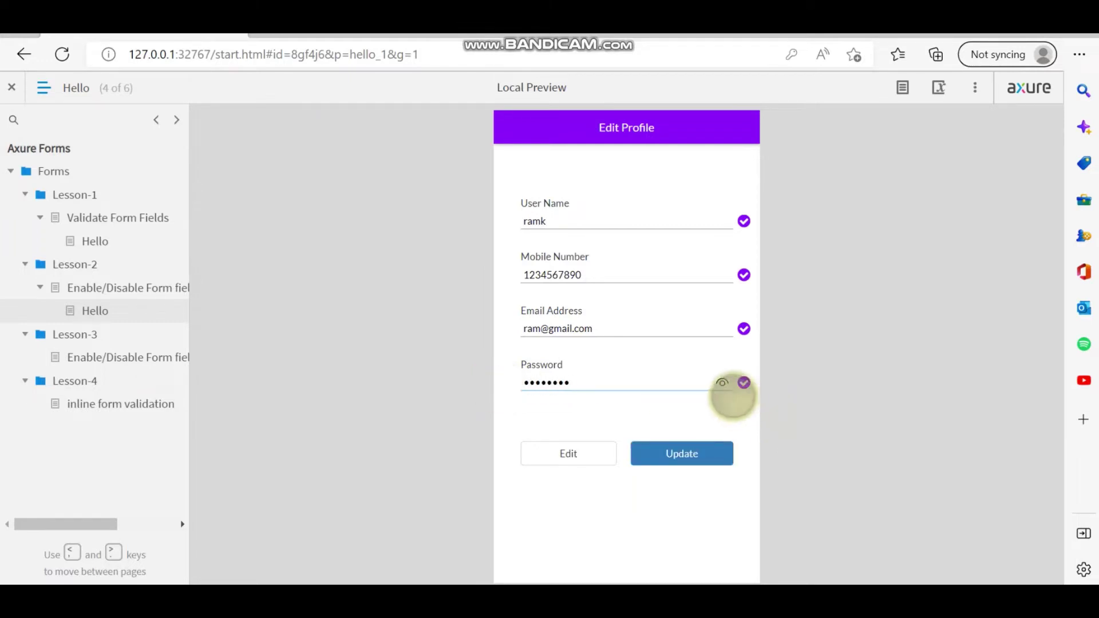
left_click(722, 383)
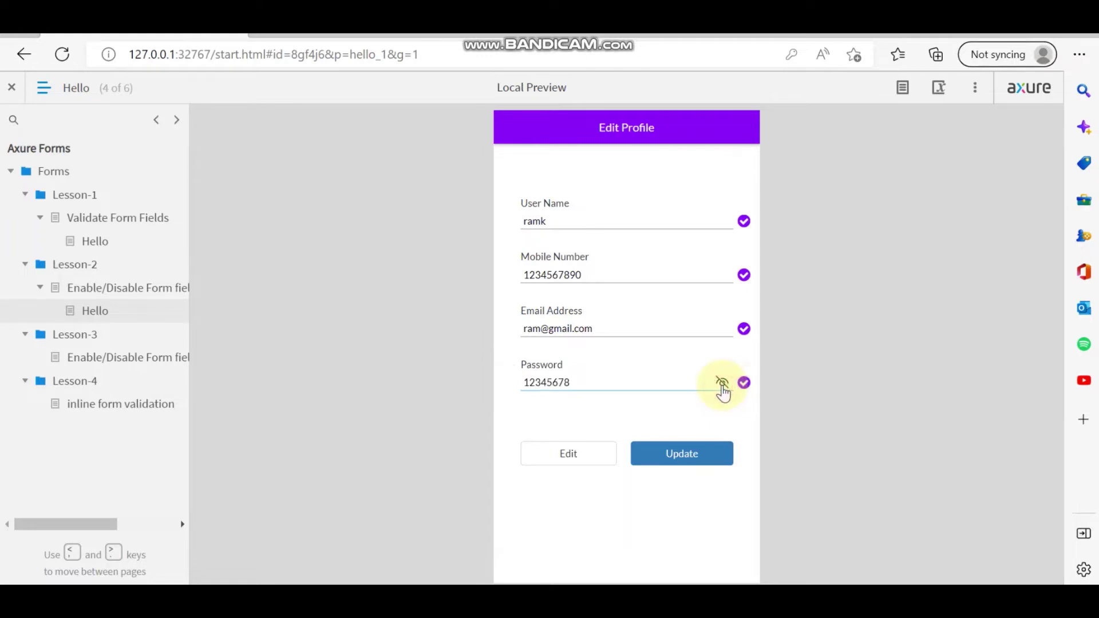
left_click(721, 383)
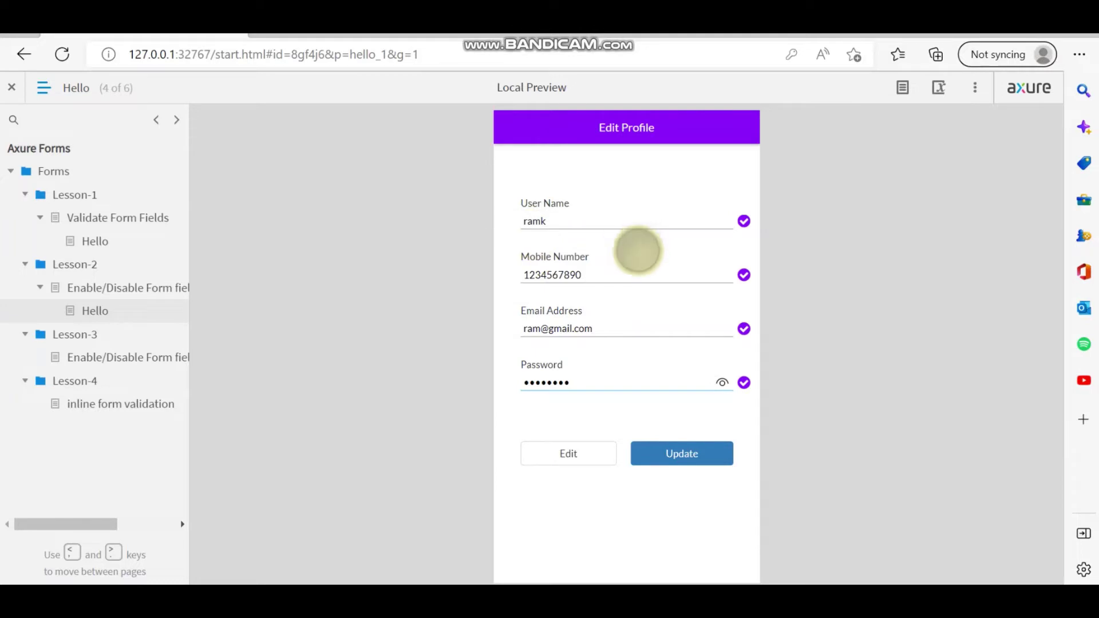
Submit the profile update, click into the Login Form's User Name field, and return to the Axure editor.
left_click(678, 456)
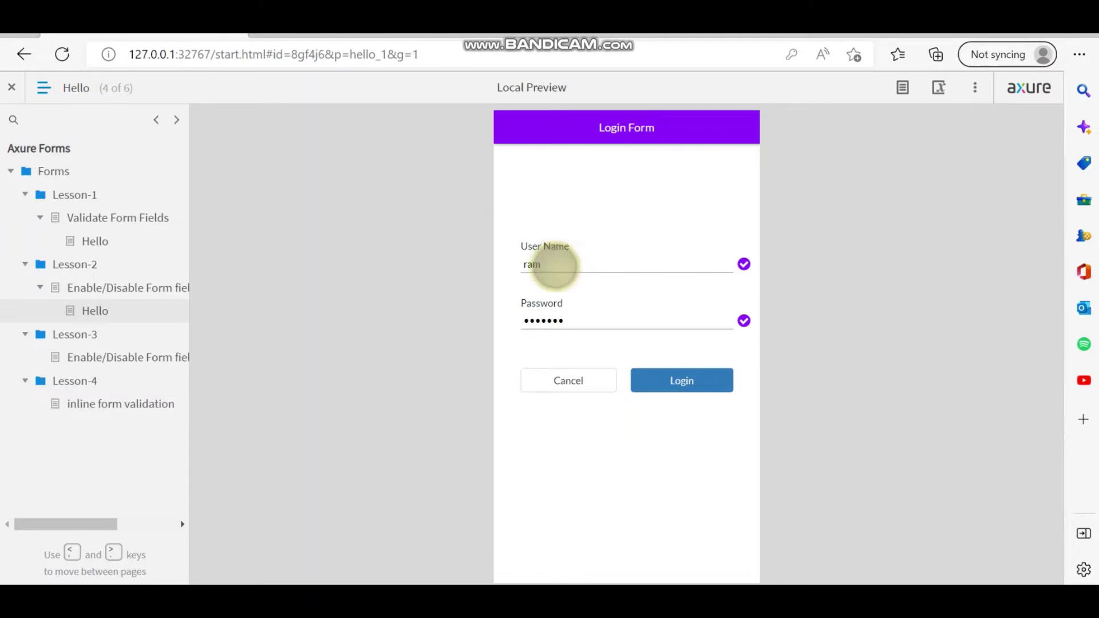
left_click(554, 267)
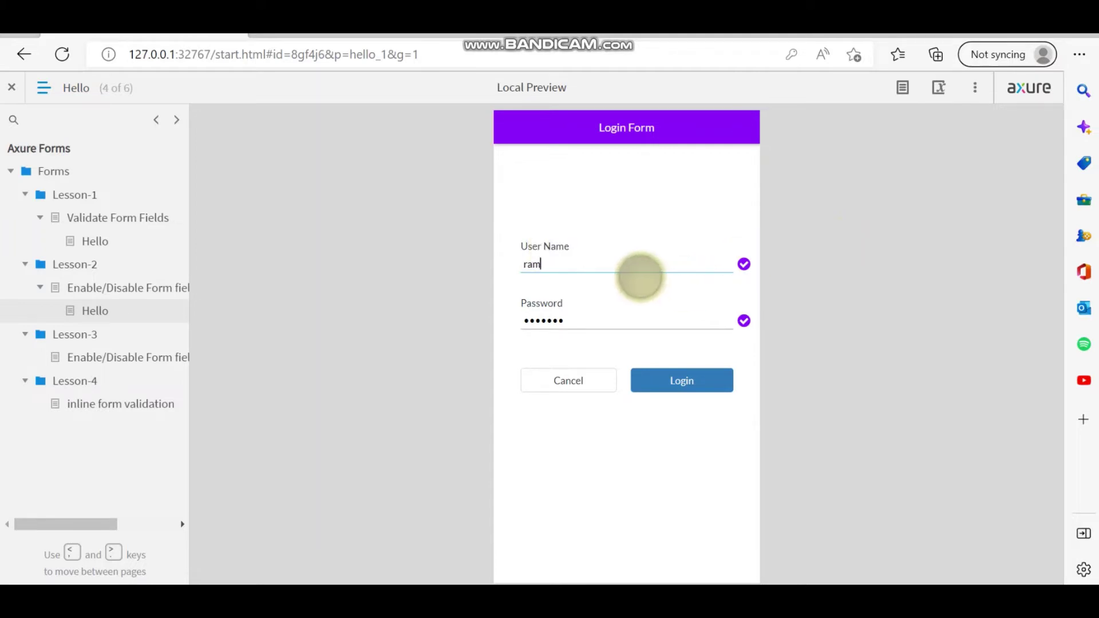
left_click(372, 583)
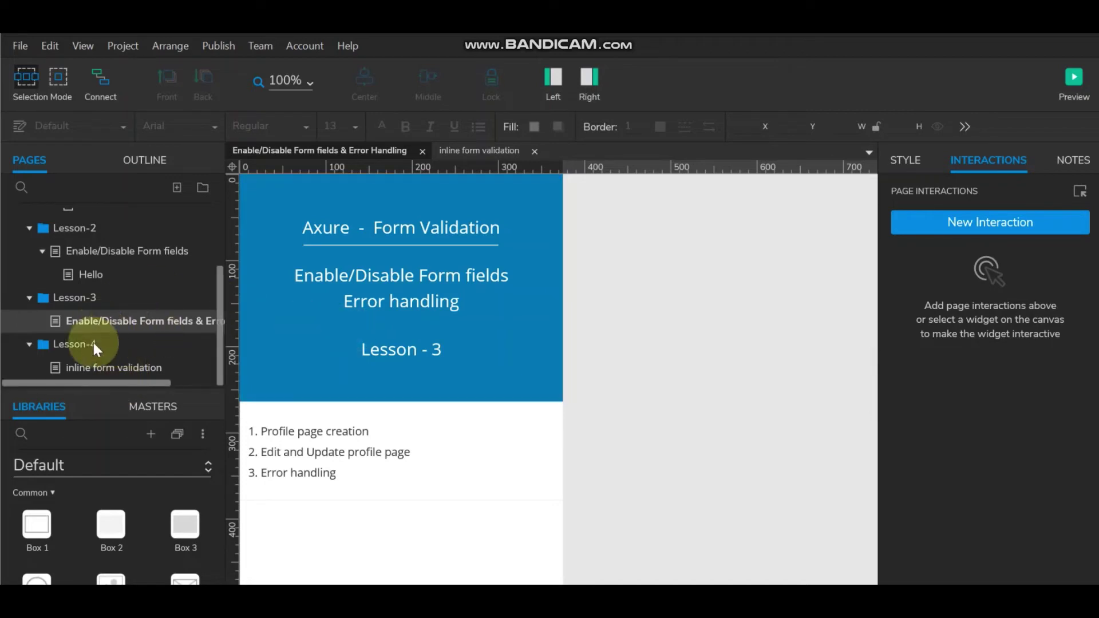
Open the Hello page's dynamic panel in its Login state.
left_click(101, 276)
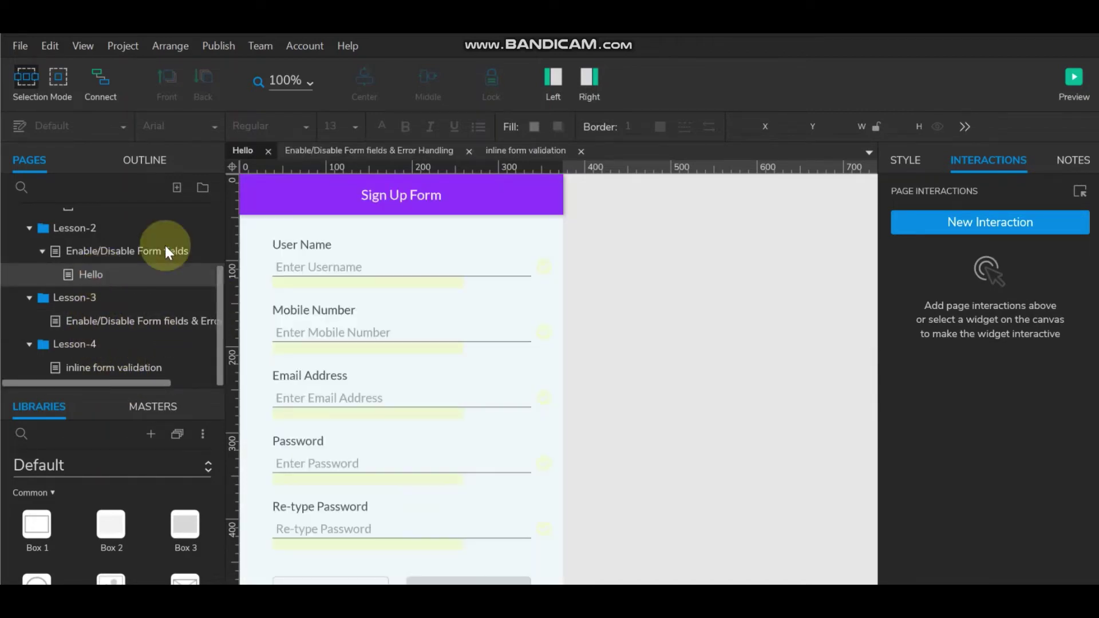
double_click(392, 344)
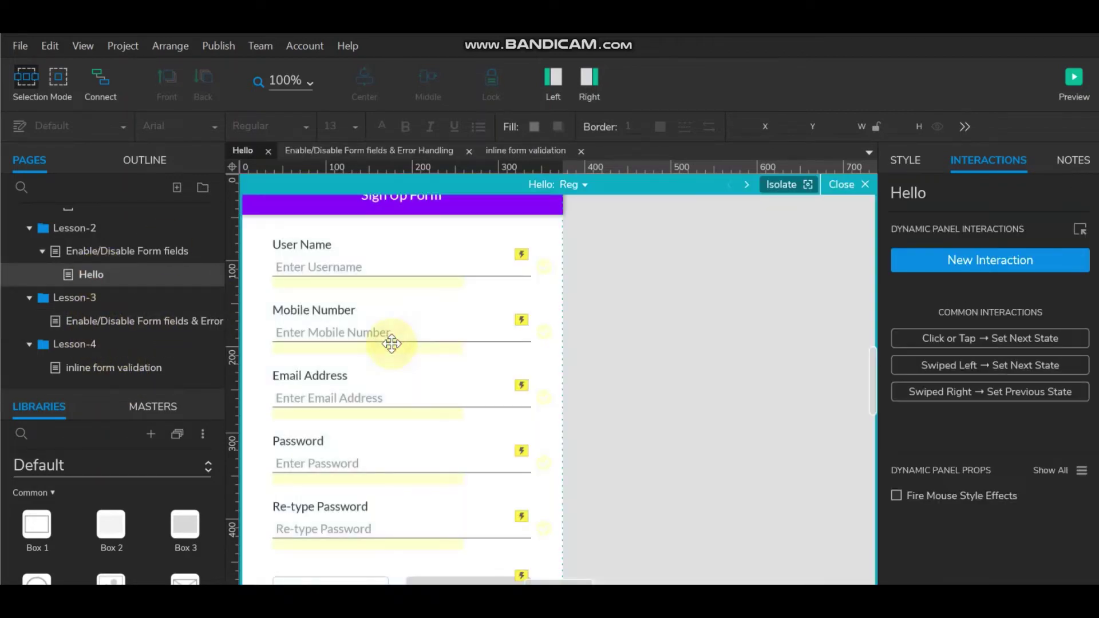
left_click(577, 188)
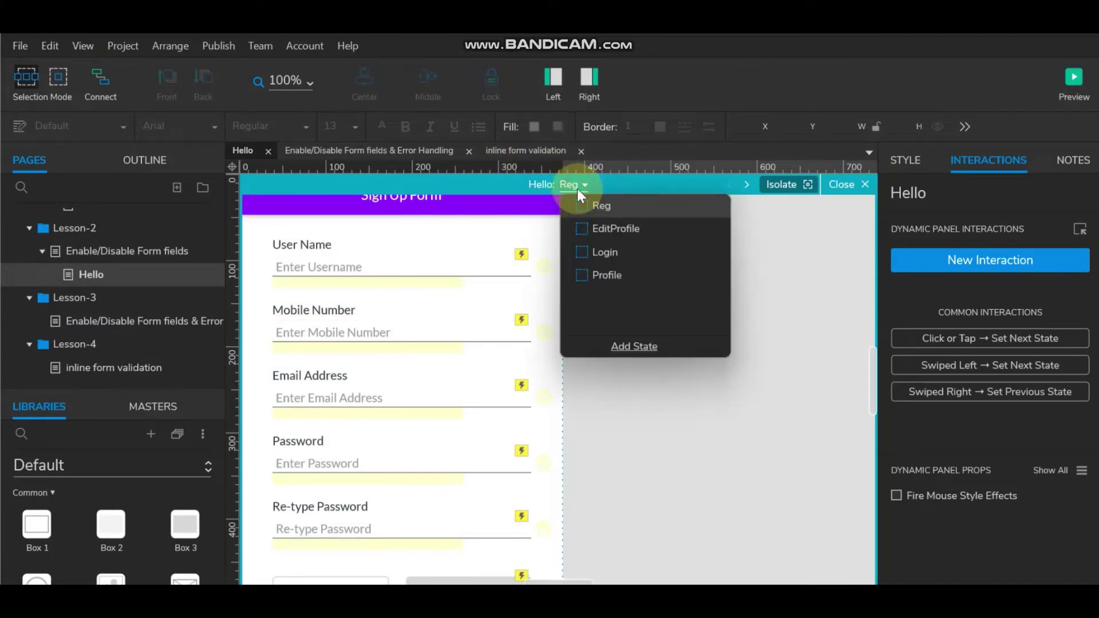
left_click(606, 252)
Review the Invalid case condition on the Login form's user name field and confirm it.
left_click(413, 361)
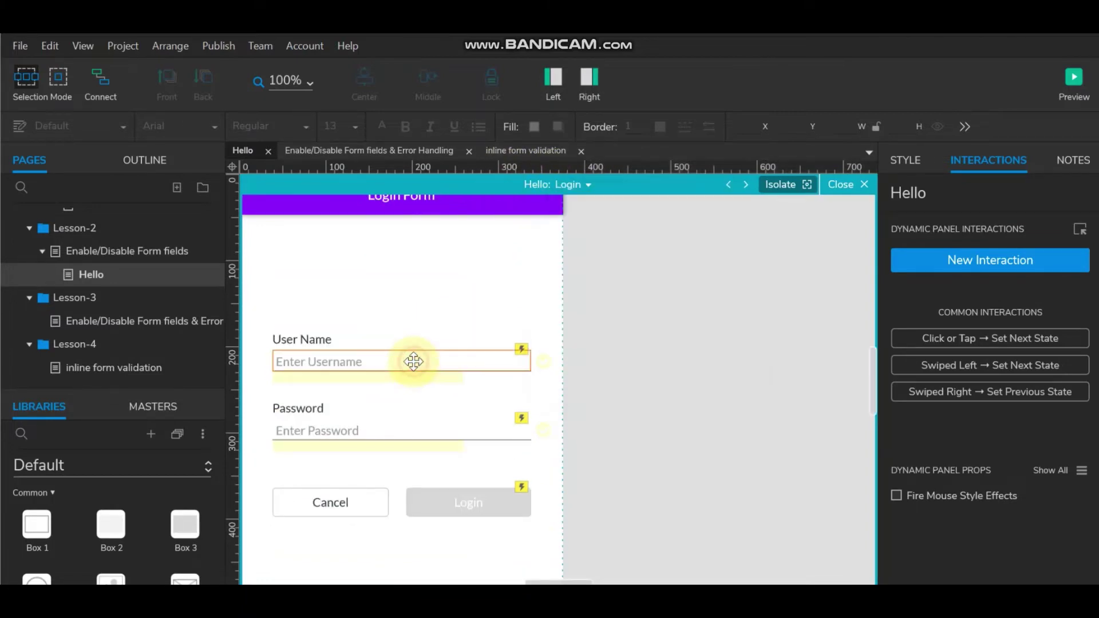
scroll(953, 433, "down", 3)
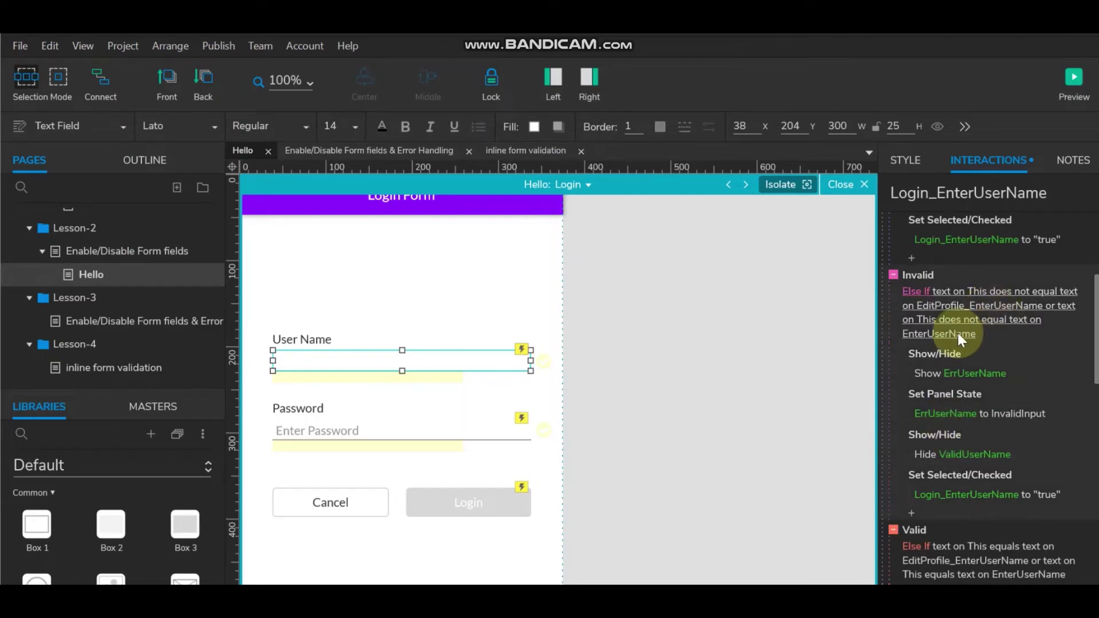
left_click(974, 308)
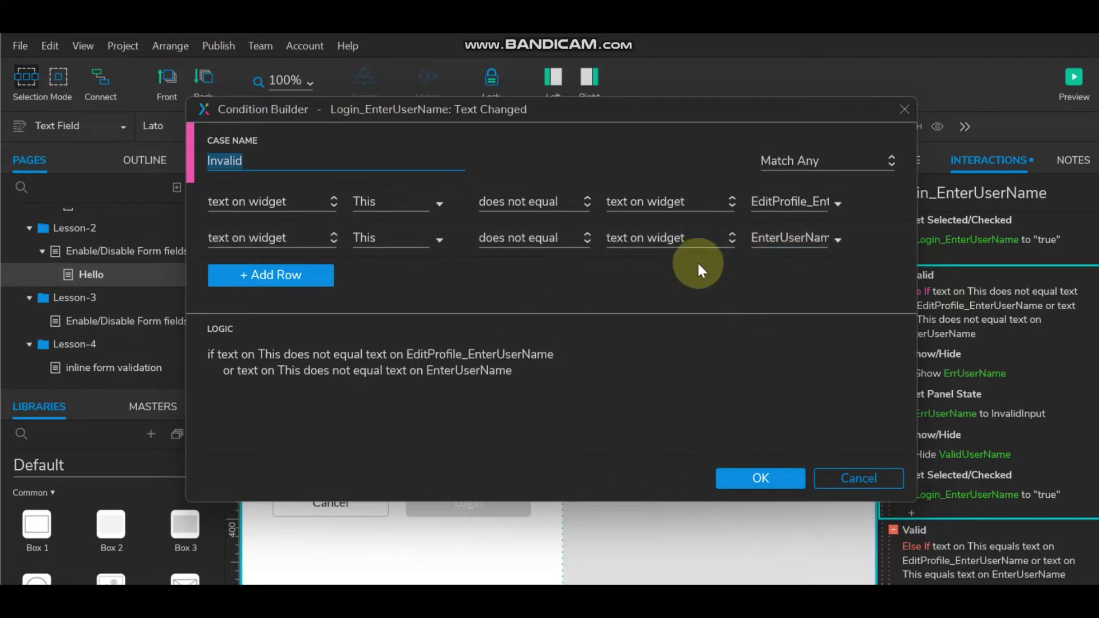
left_click(785, 480)
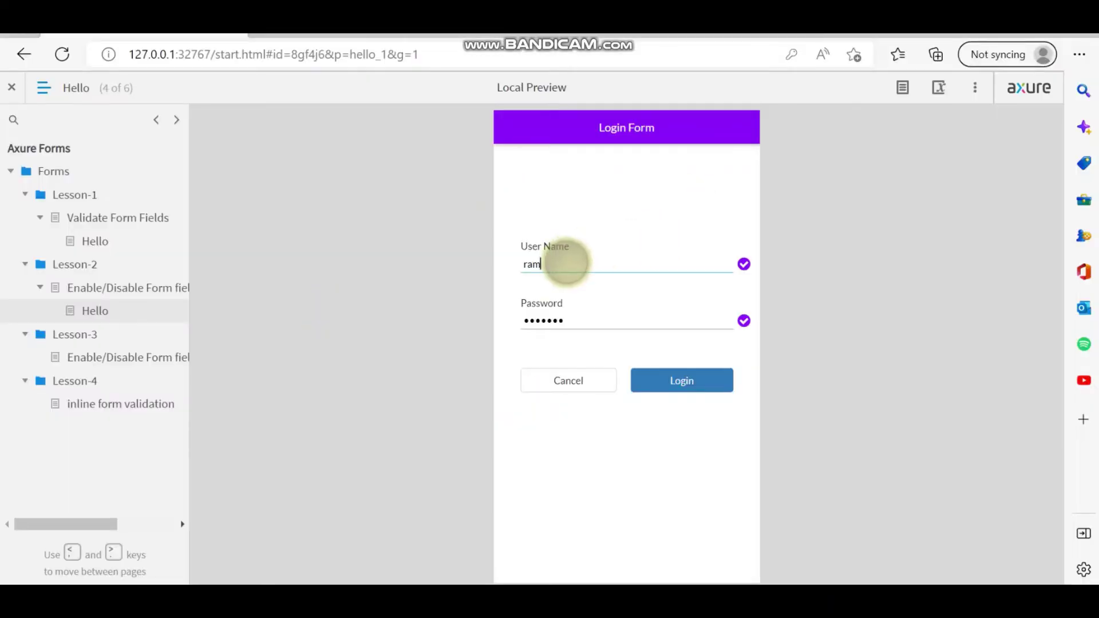
Change the login user name by appending 'k' and retype a different password to trigger validation errors, then return to the editor.
left_click(553, 266)
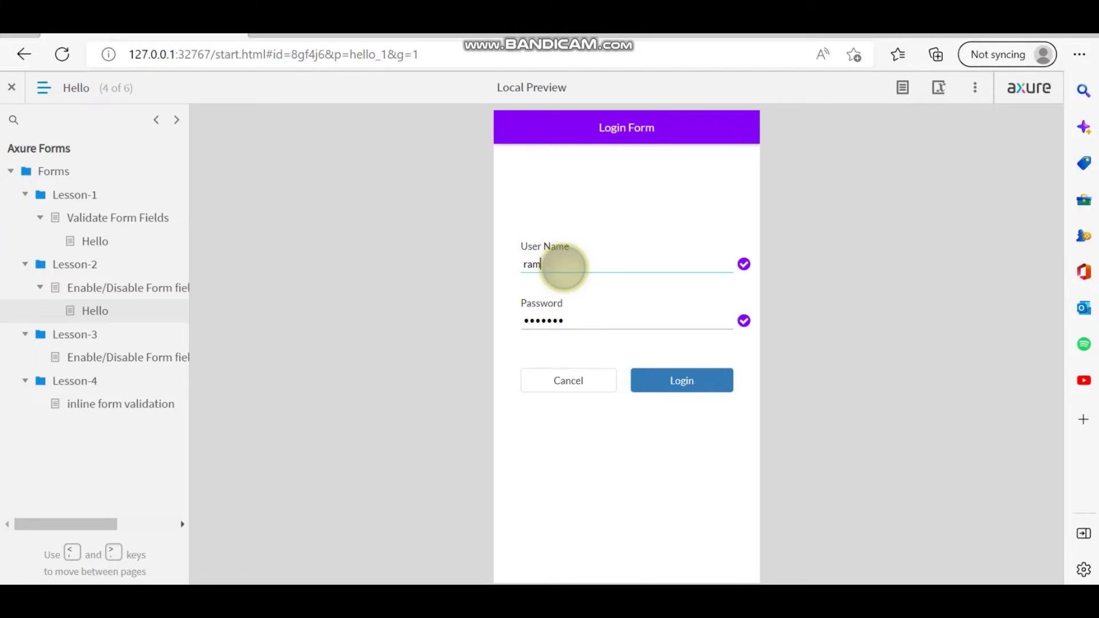
key("BackSpace")
key("BackSpace")
key("BackSpace")
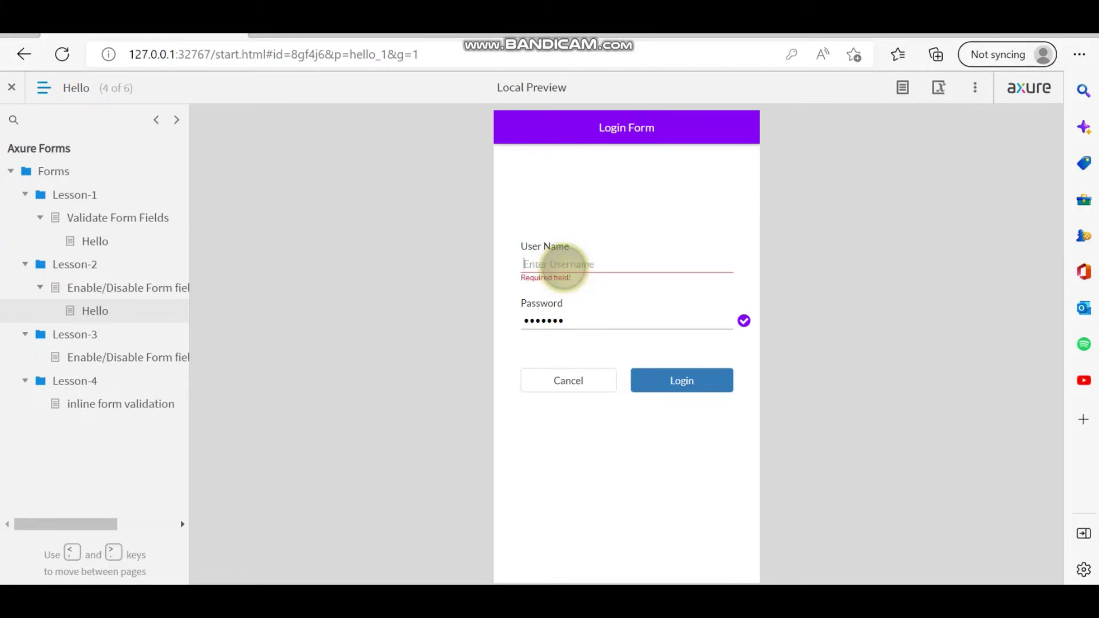
type("ram")
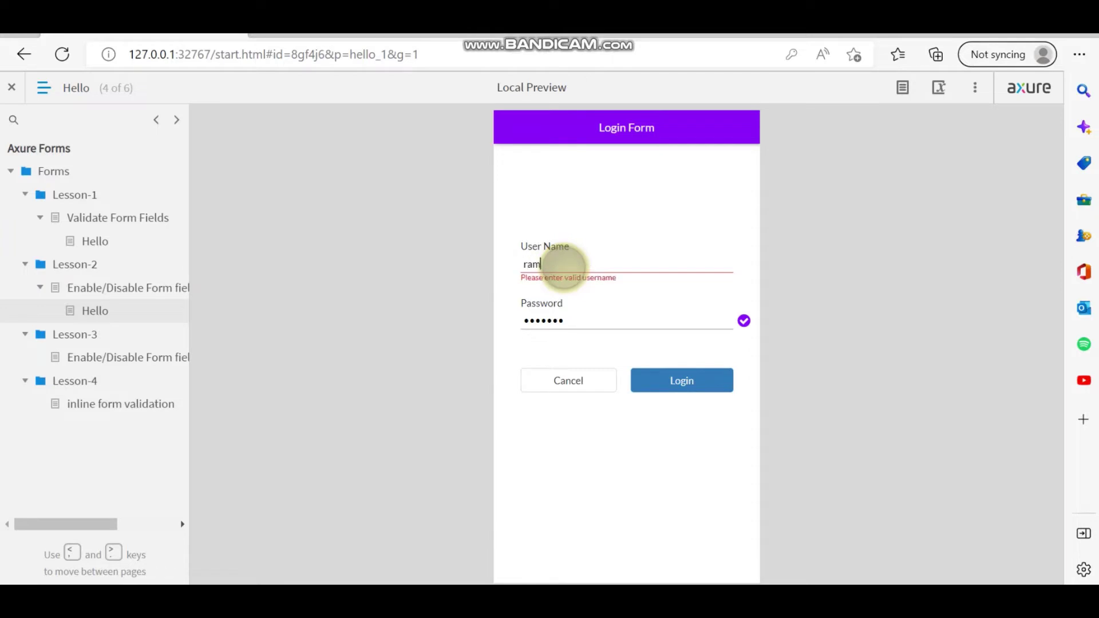
type("k")
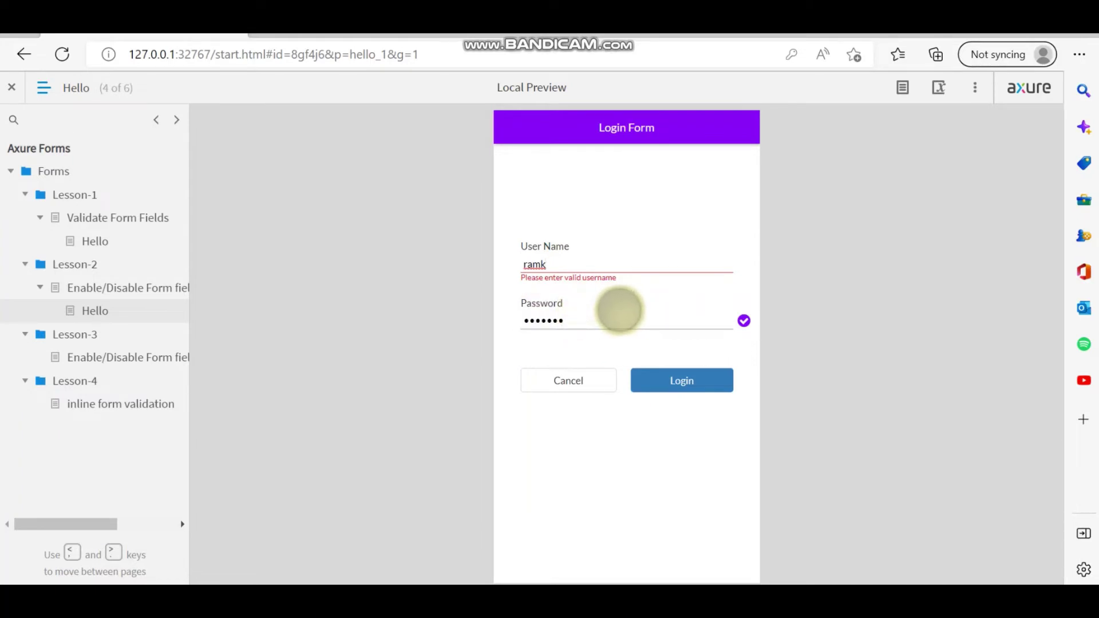
left_click(584, 321)
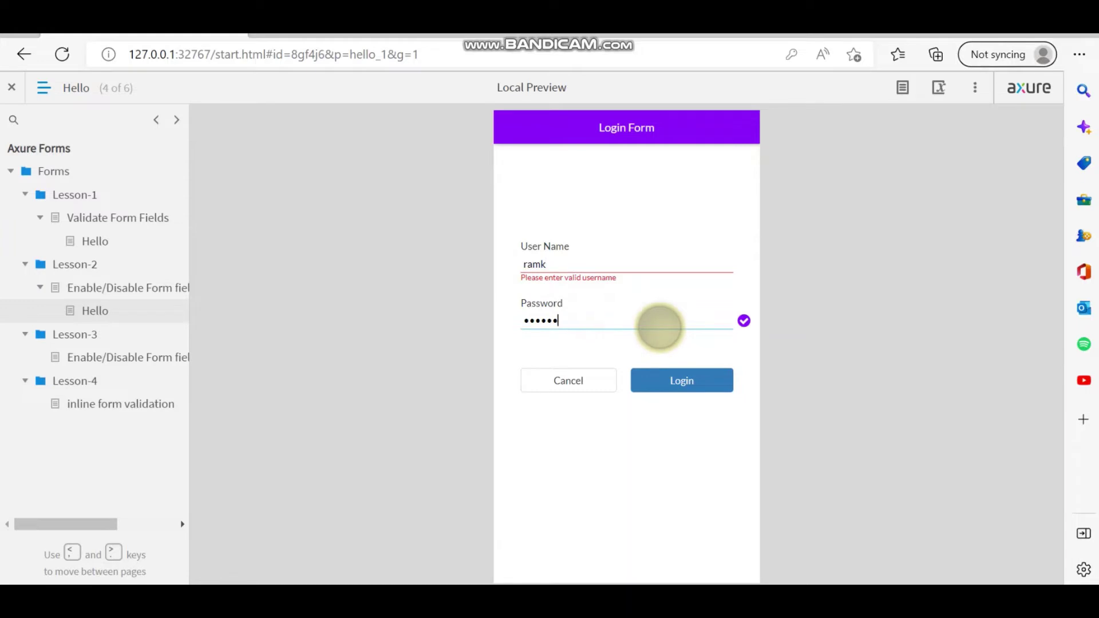
key("ctrl+a")
key("BackSpace")
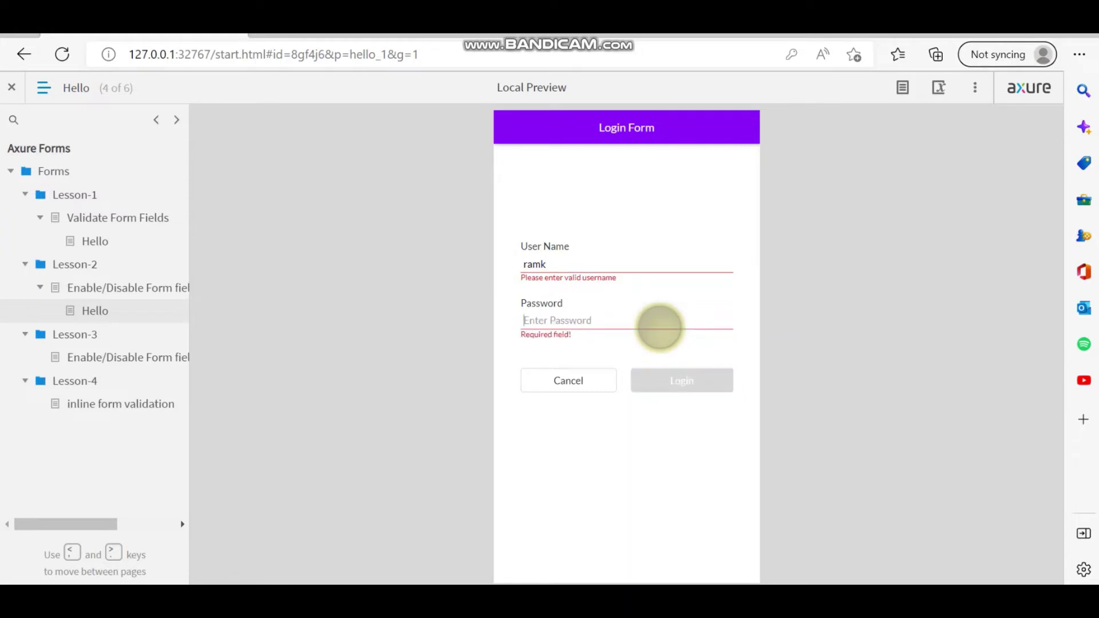
type("••••••")
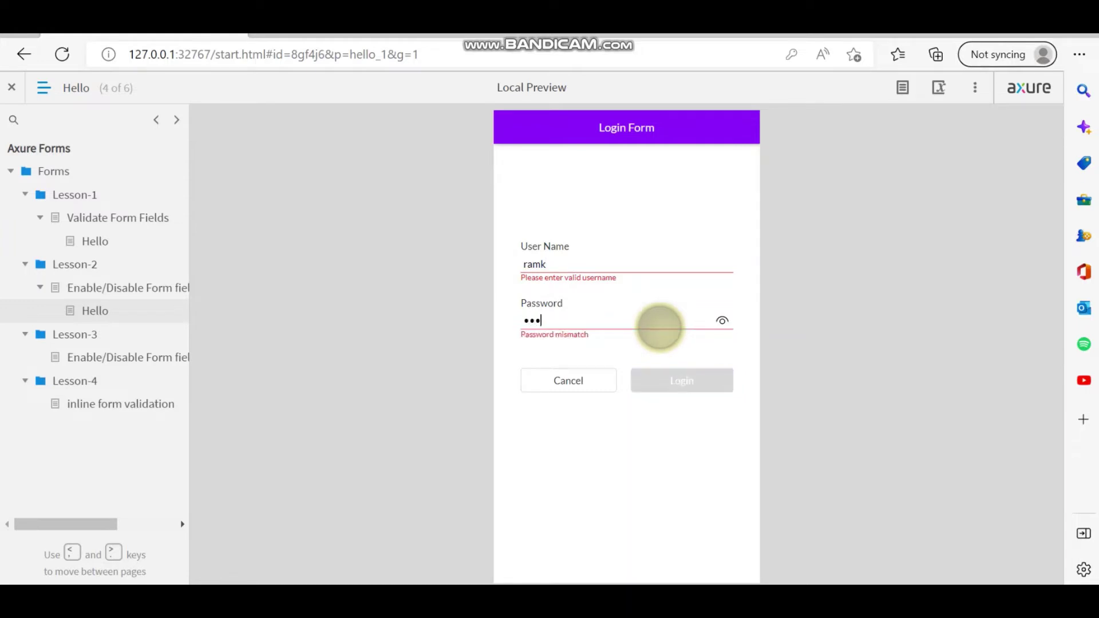
type("••")
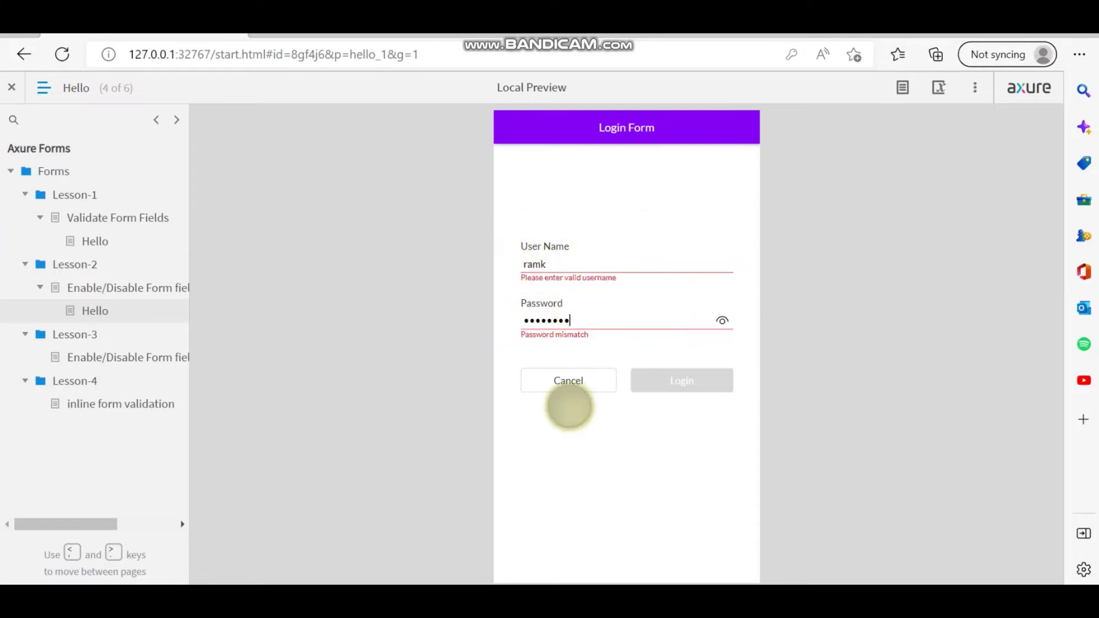
key("alt+Tab")
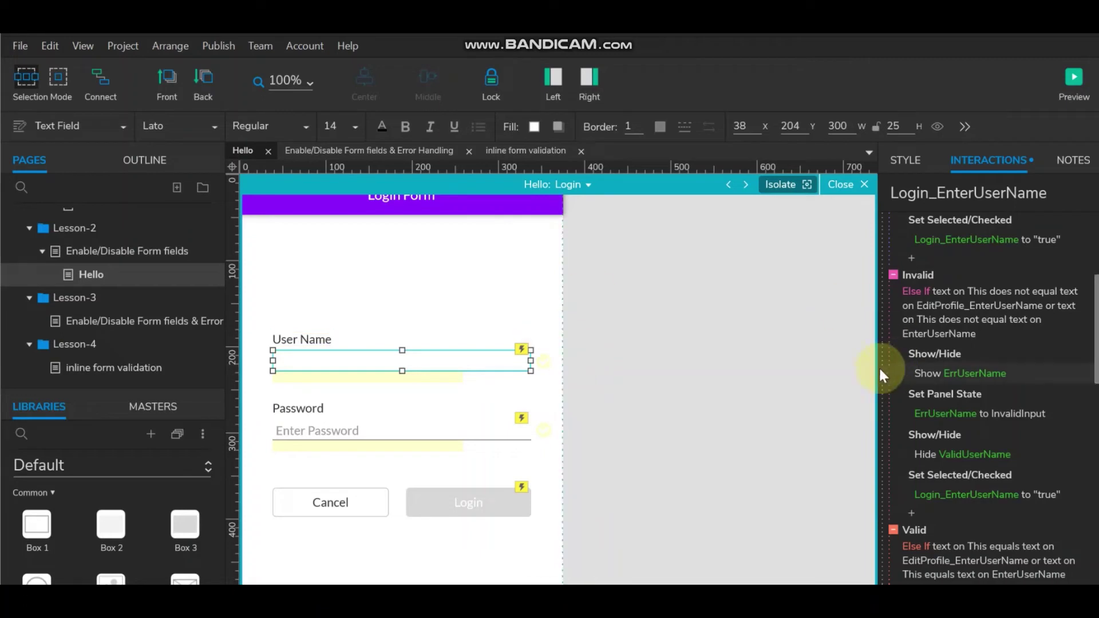
Duplicate the Login state and name the copy LoginAfterProfileUpdate.
left_click(588, 185)
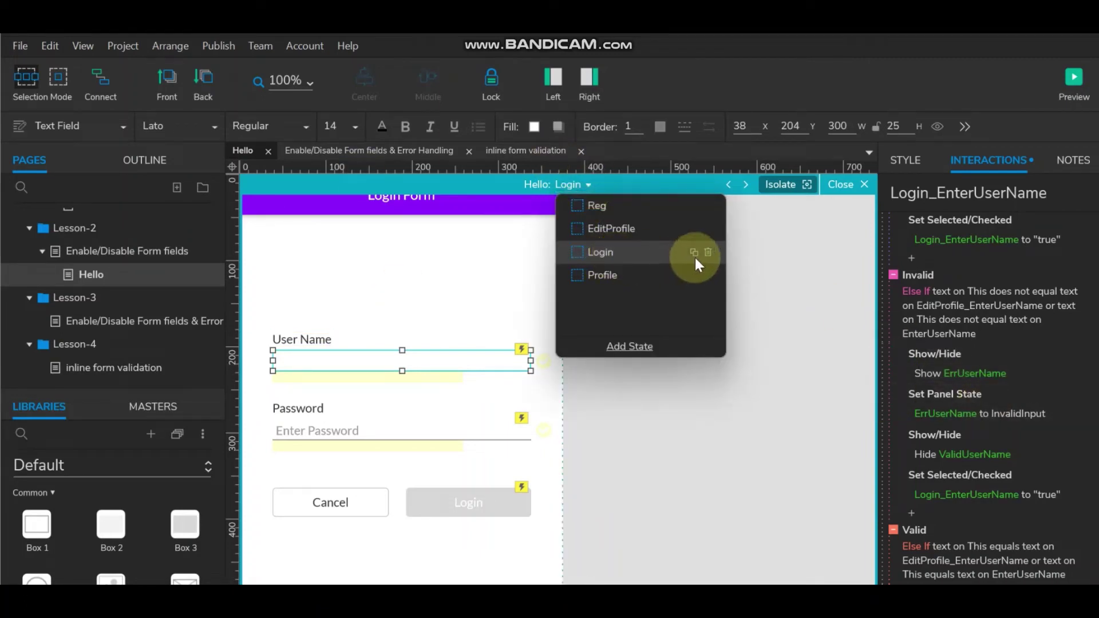
left_click(694, 252)
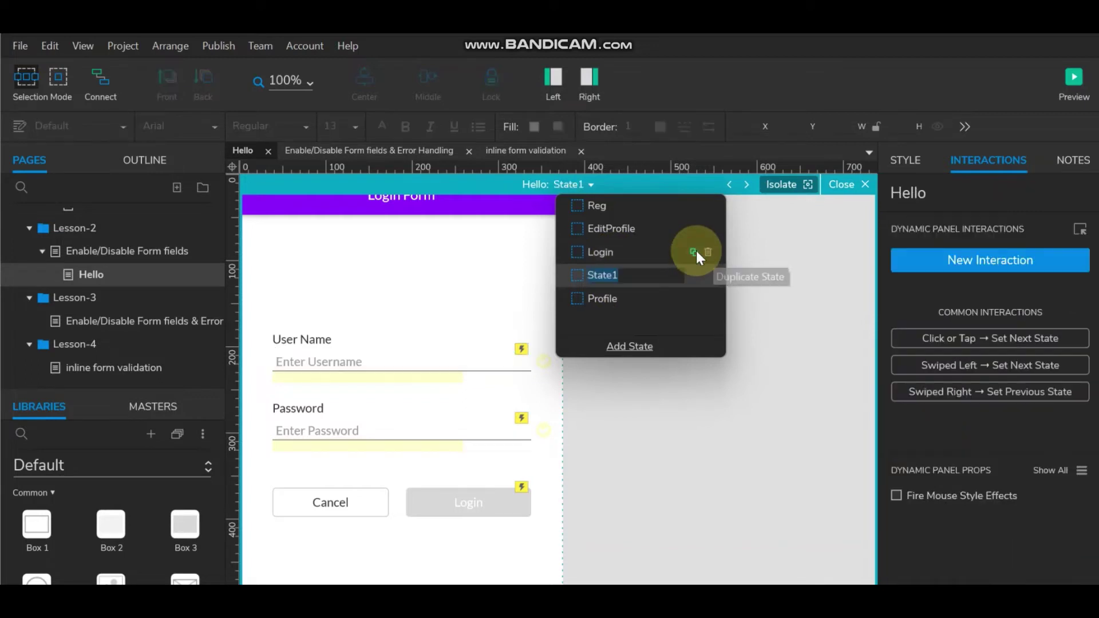
left_click(633, 276)
double_click(594, 277)
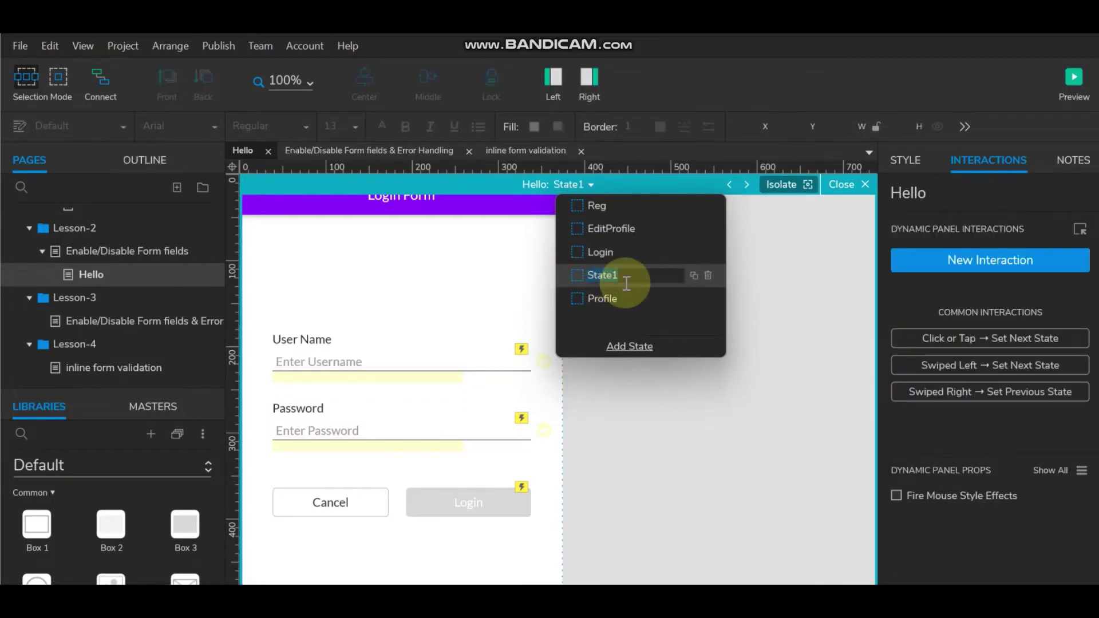
type("Login")
type("A")
type("fter")
type("Profile")
type("Update")
left_click(710, 403)
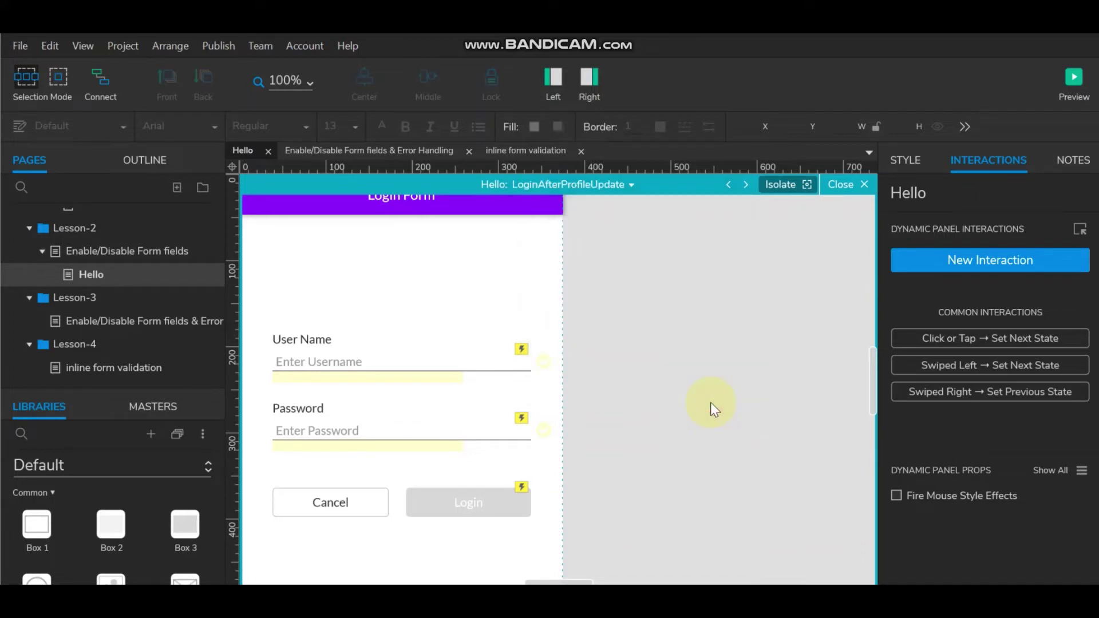
left_click(418, 353)
Remove the EnterUserName comparison from the user name field's Invalid case condition.
left_click(415, 350)
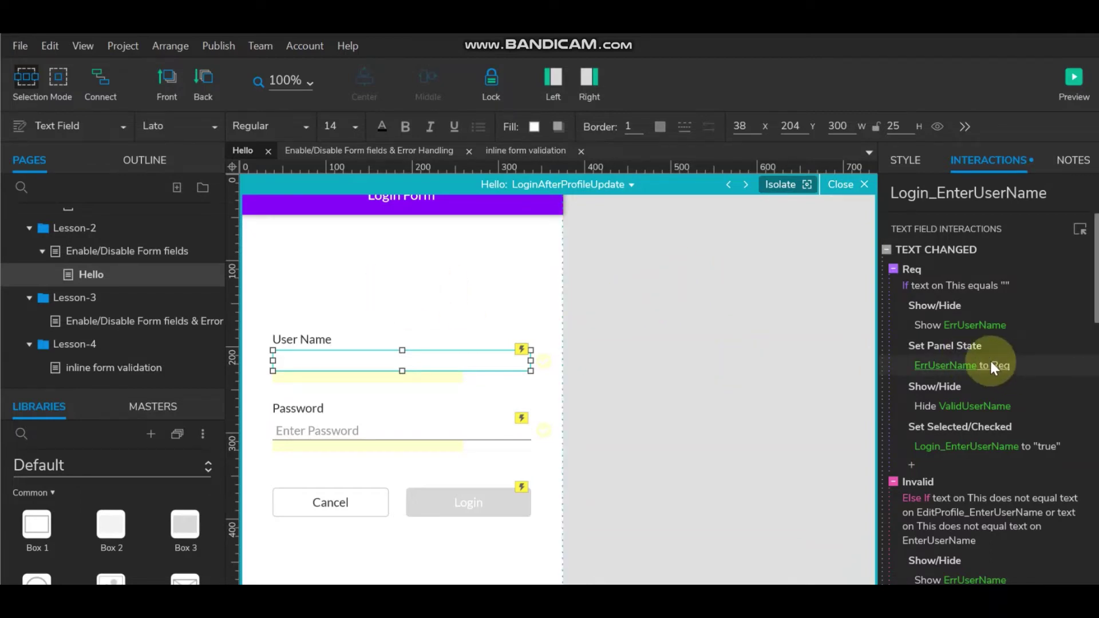
scroll(939, 419, "down", 2)
left_click(955, 418)
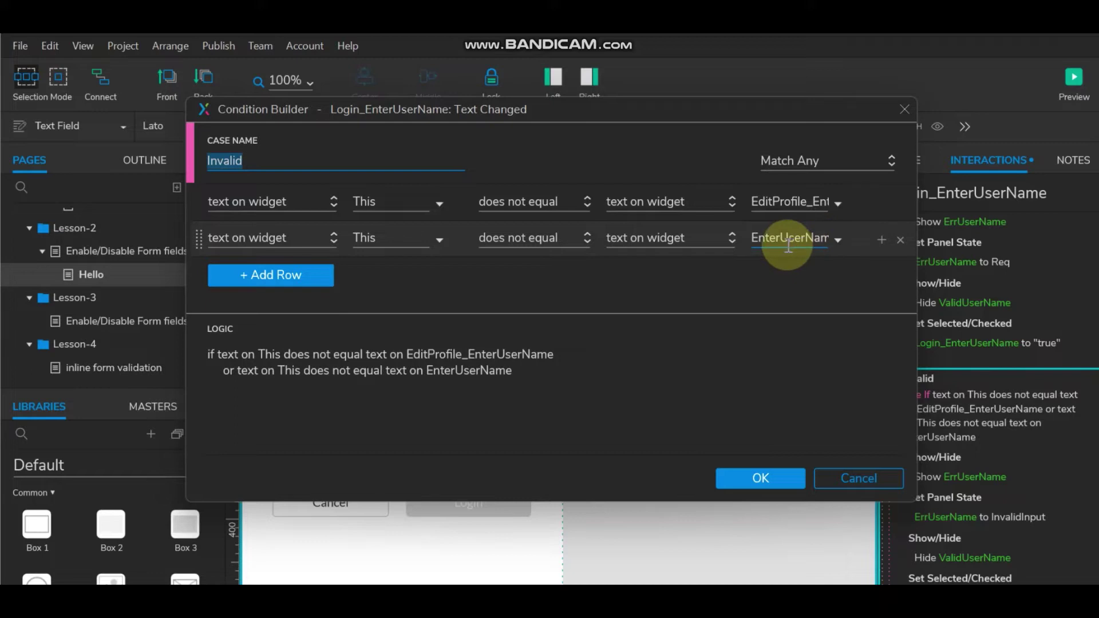
left_click(899, 239)
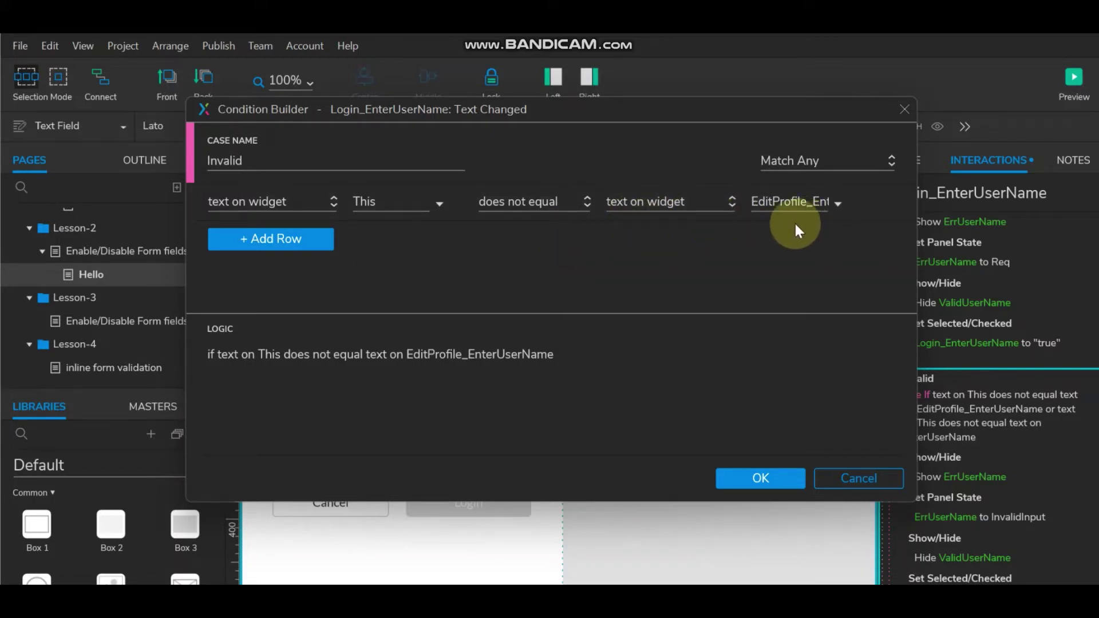
left_click(756, 479)
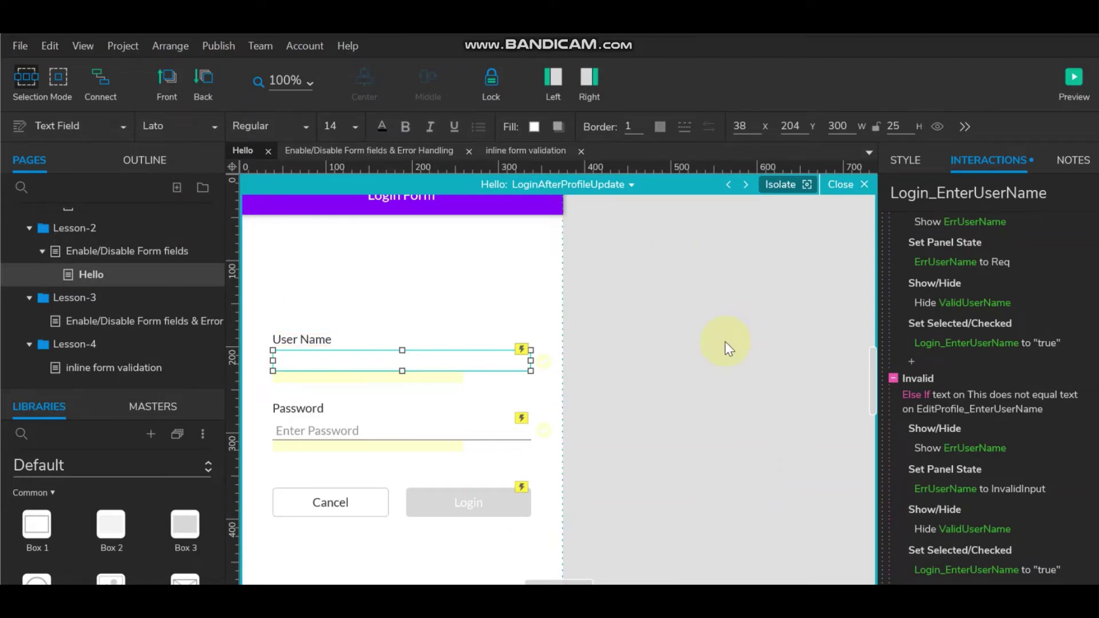
Remove the EnterUserName comparison from the Valid case, leaving only EditProfile_EnterUserName.
scroll(995, 350, "down", 2)
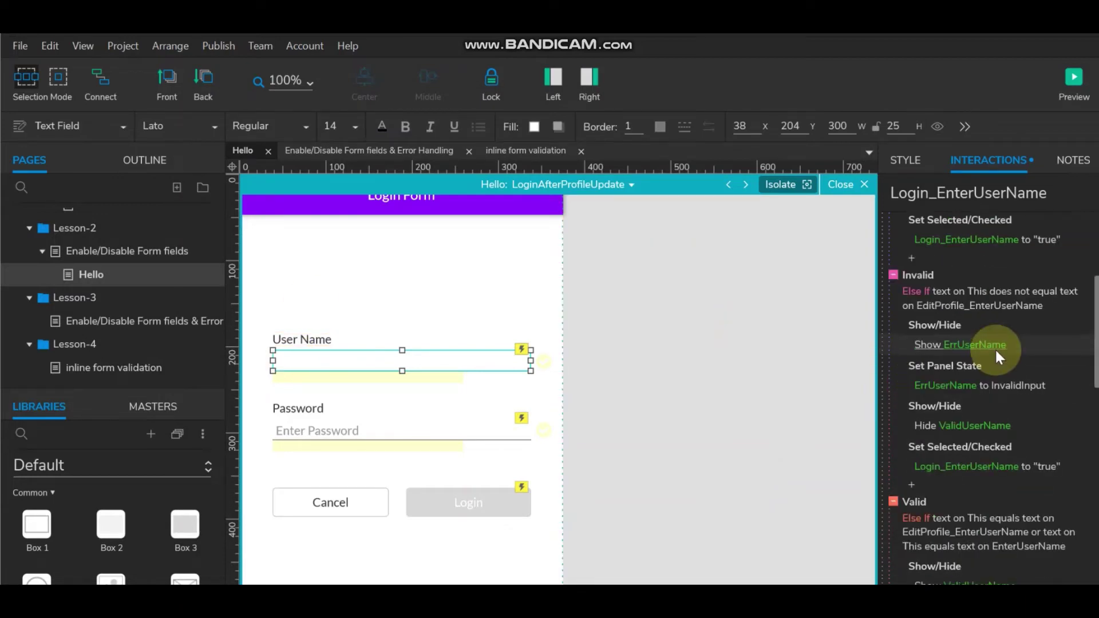
scroll(995, 348, "down", 4)
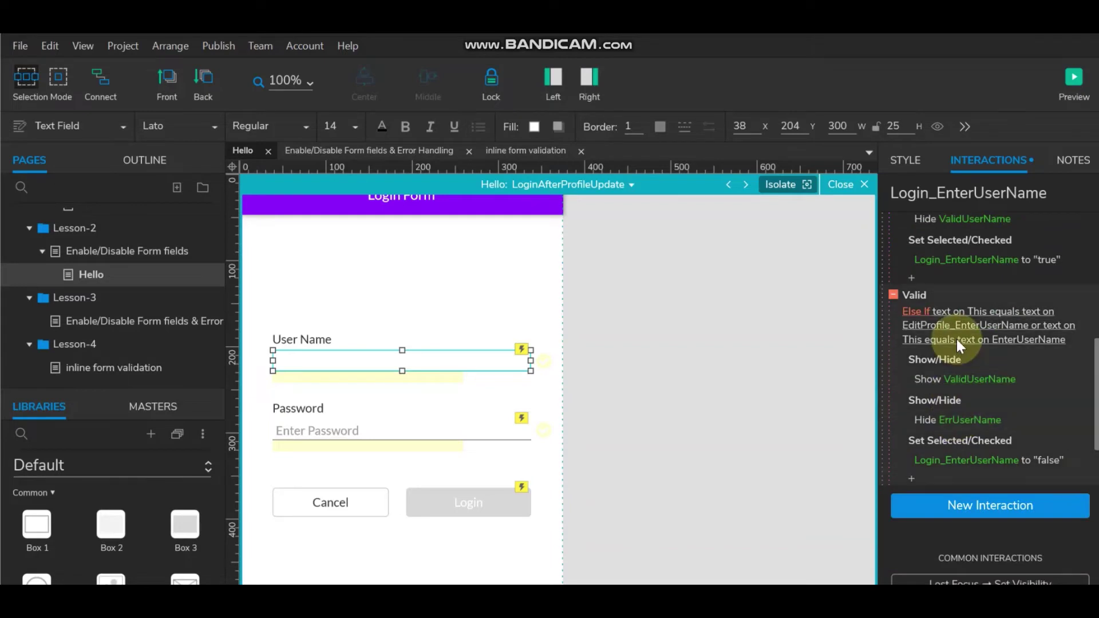
left_click(958, 341)
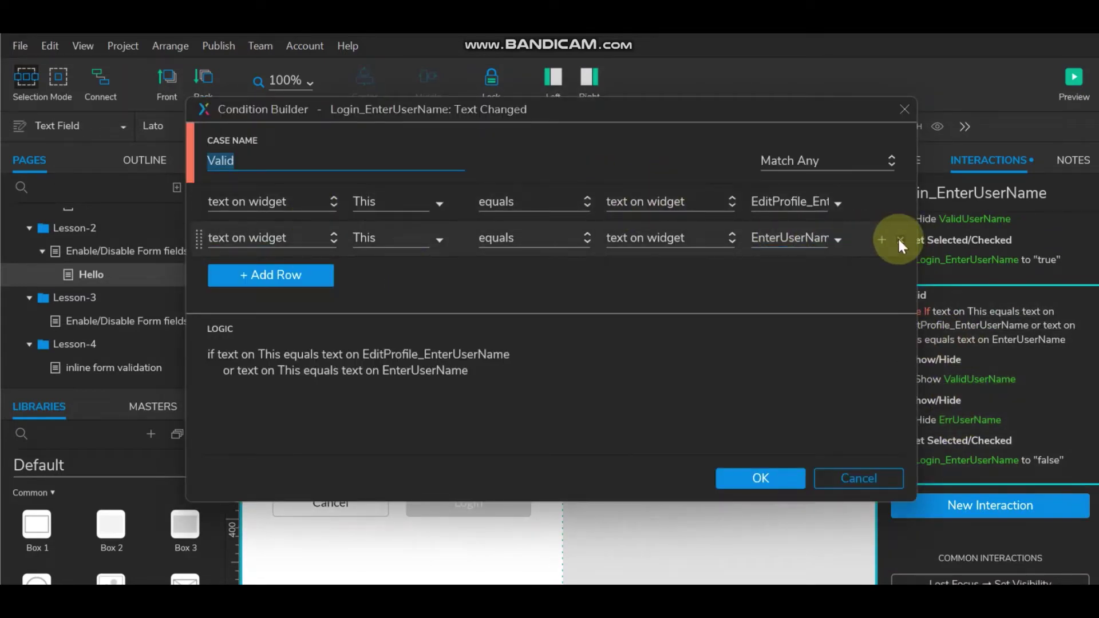
left_click(899, 240)
left_click(753, 479)
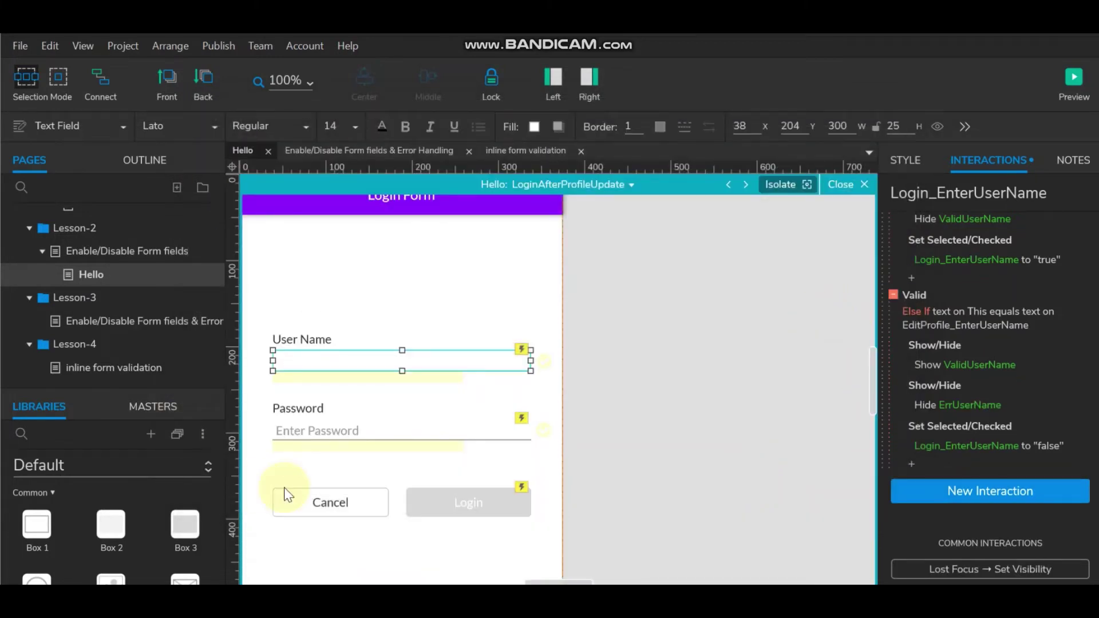
Remove the EnterPassword comparison from the password field's Invalid case condition.
left_click(369, 428)
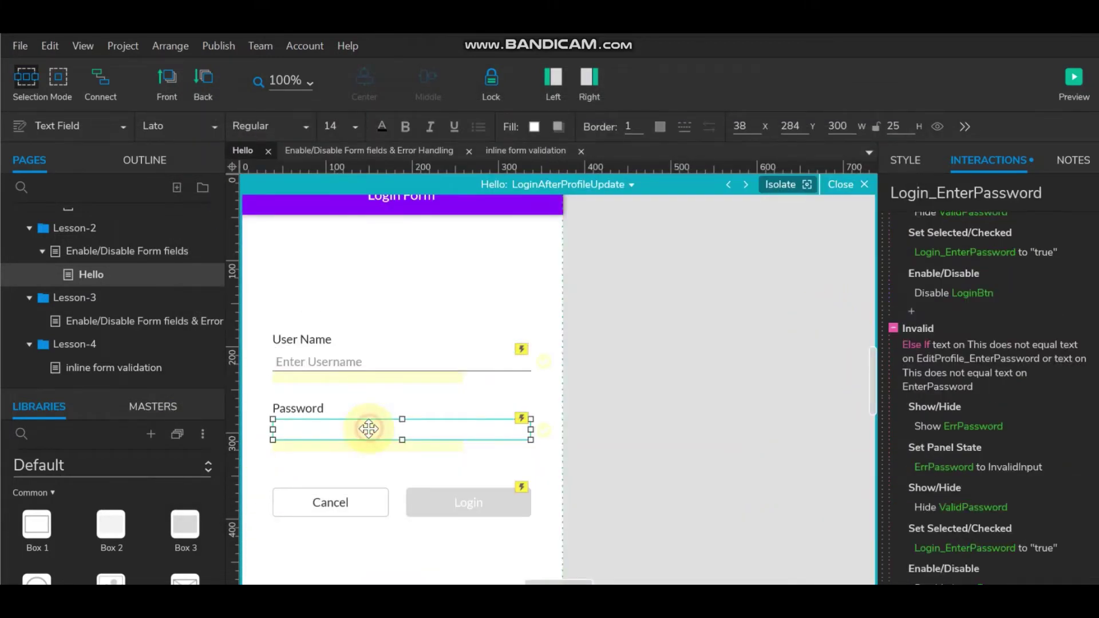
scroll(1005, 425, "up", 5)
scroll(1004, 424, "down", 3)
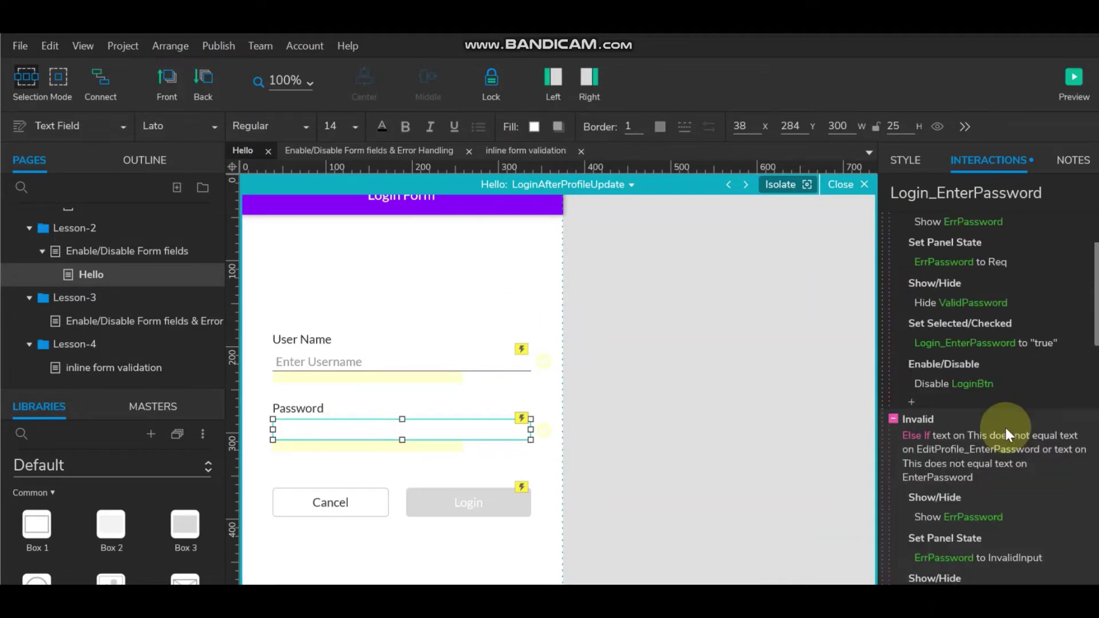
left_click(984, 447)
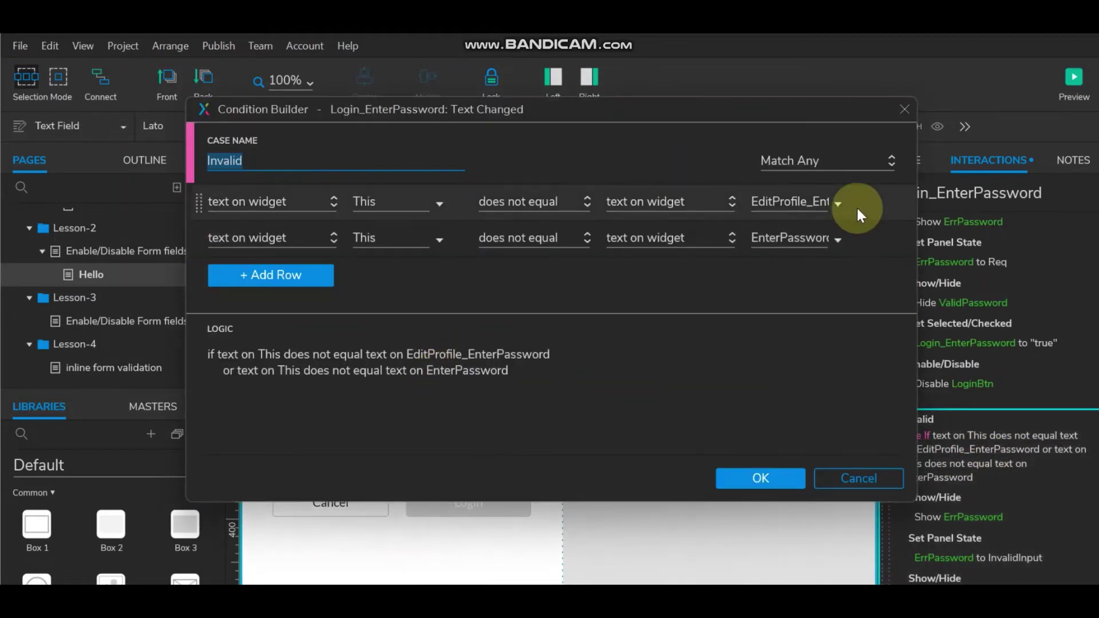
left_click(900, 240)
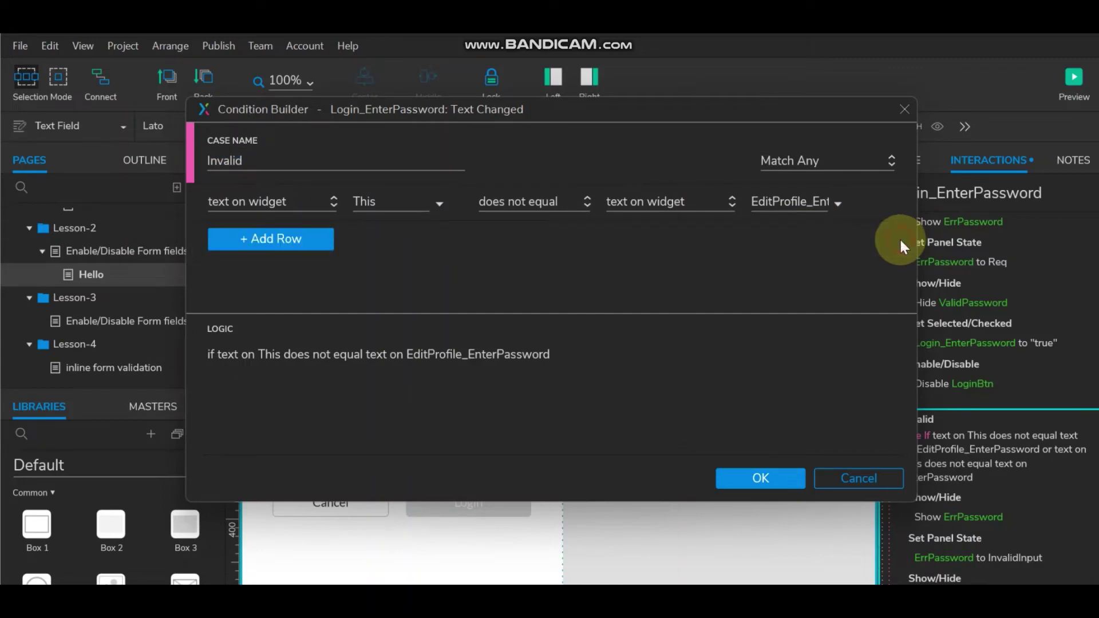
left_click(750, 475)
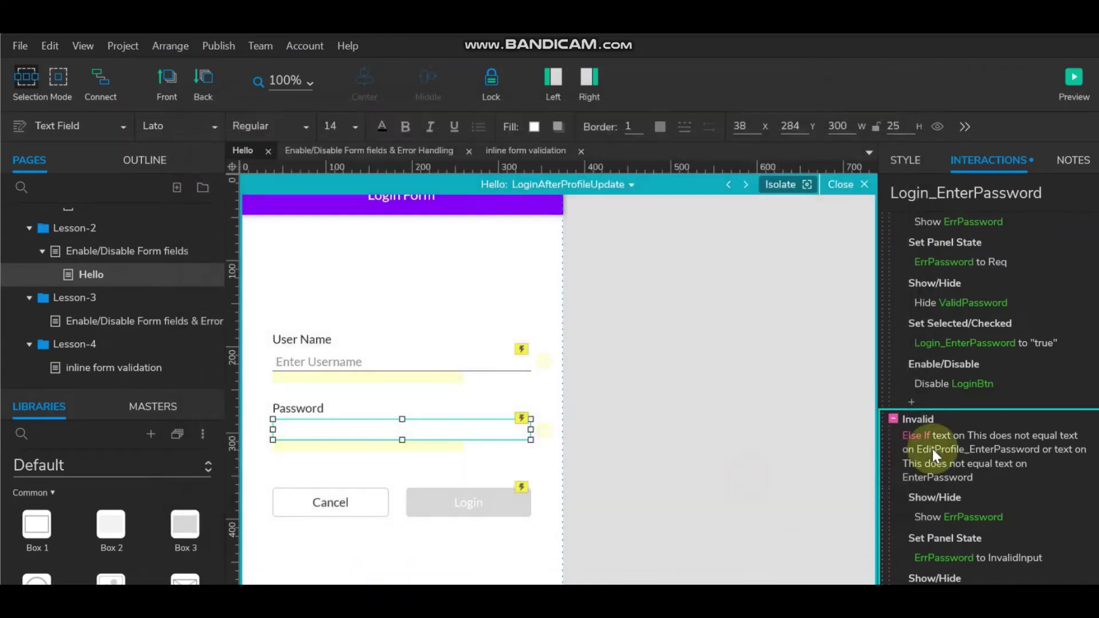
Remove the EnterPassword comparison from the password Valid case, leaving only EditProfile_EnterPassword.
scroll(1020, 397, "down", 5)
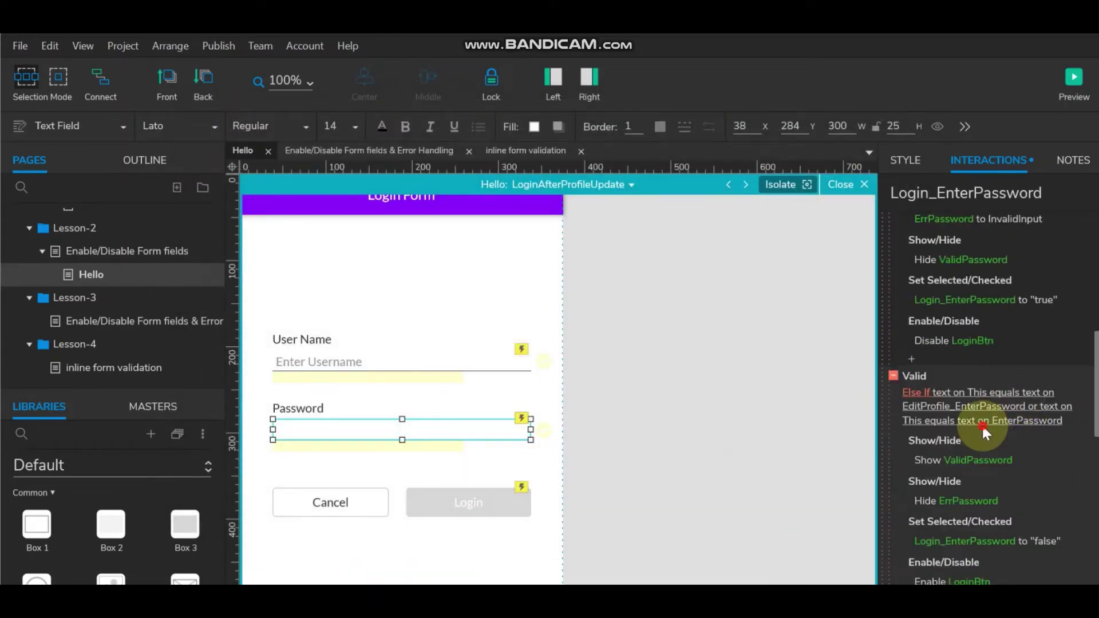
left_click(981, 423)
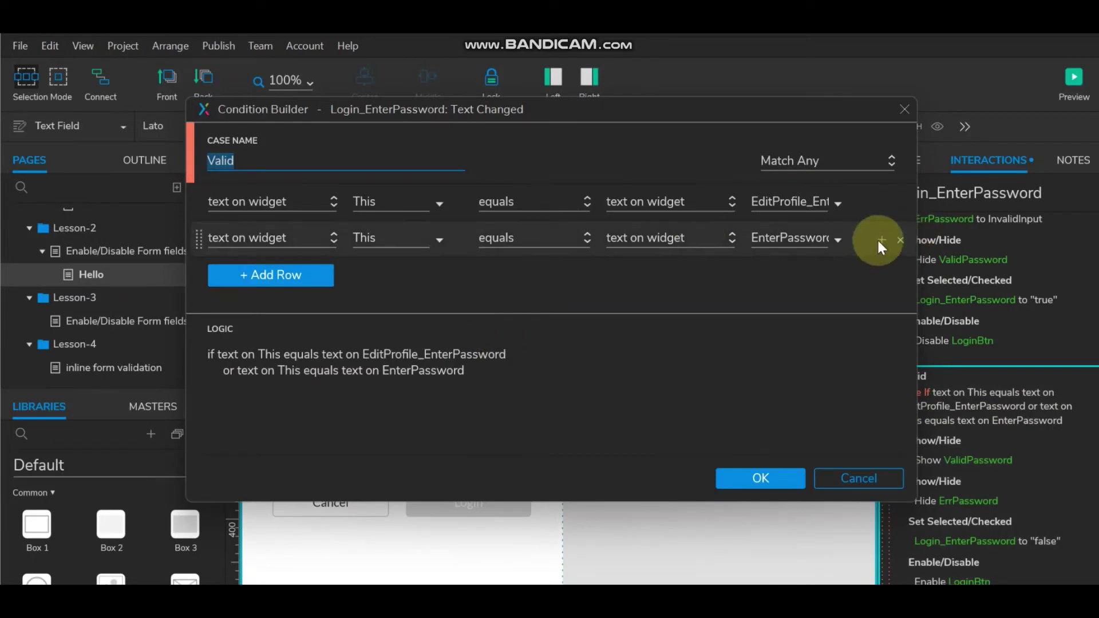
left_click(899, 240)
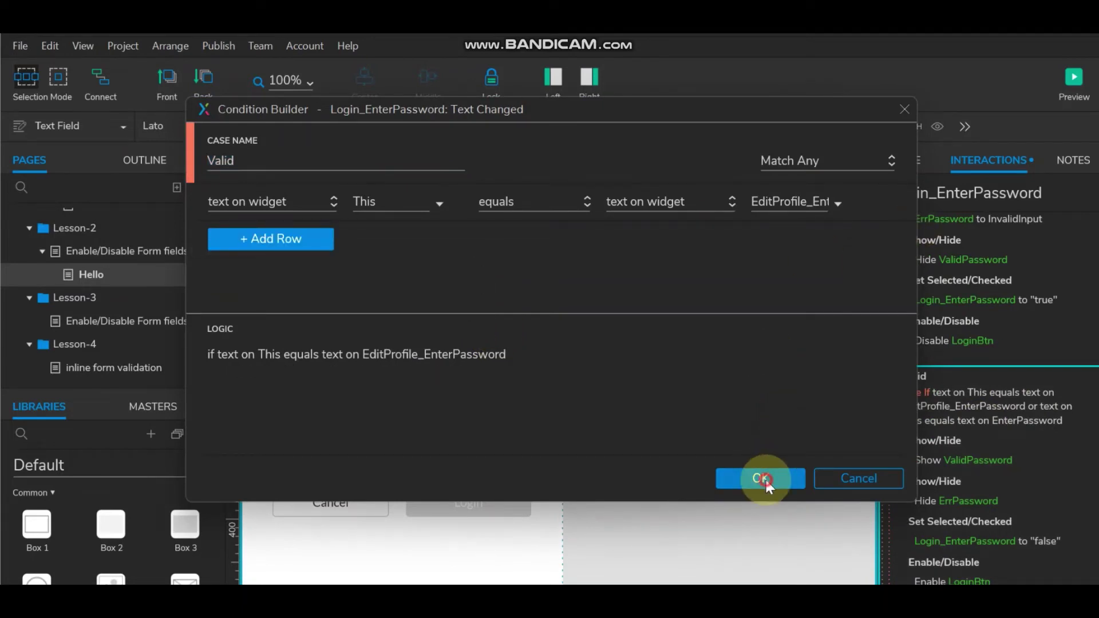
left_click(756, 479)
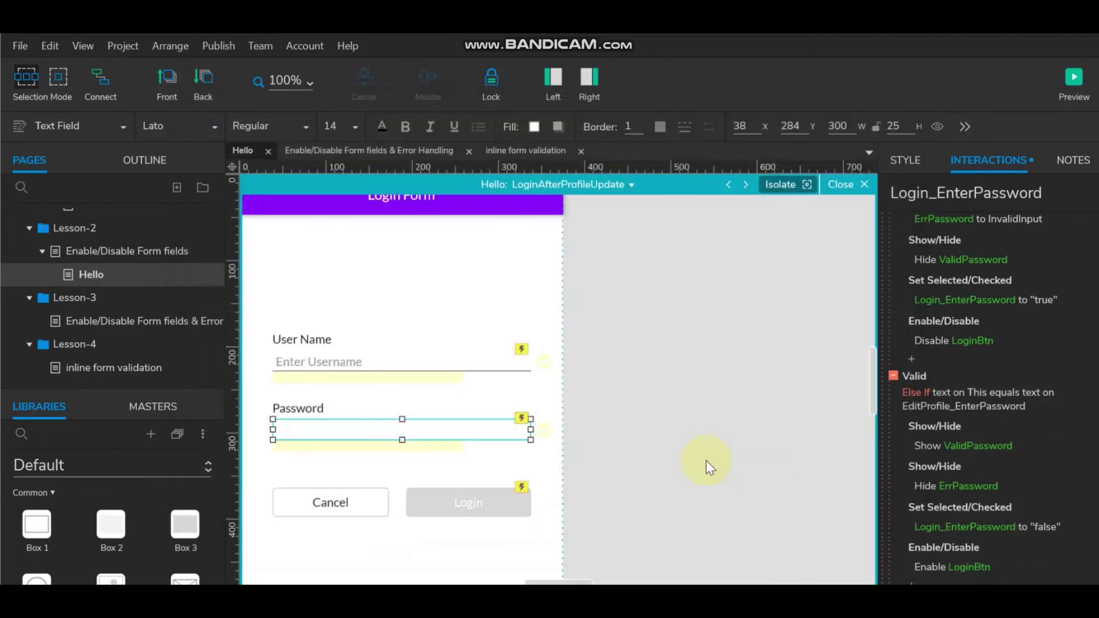
left_click(621, 184)
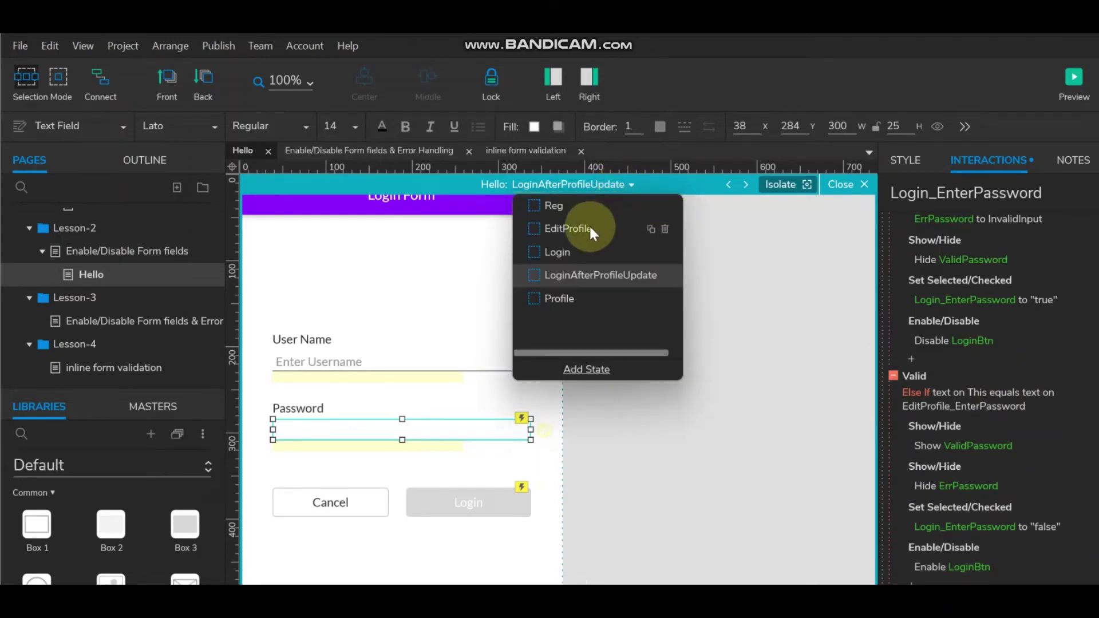
In the Login state, remove the EditProfile_EnterUserName comparison from the User Name field's Invalid case.
left_click(578, 255)
left_click(740, 416)
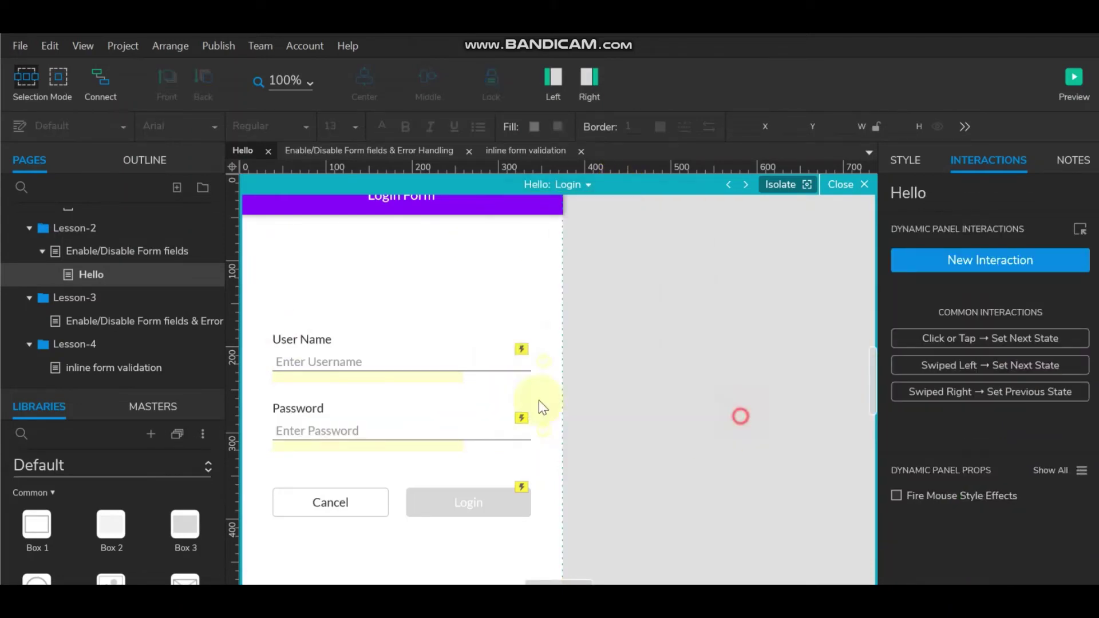
left_click(343, 361)
scroll(923, 291, "down", 2)
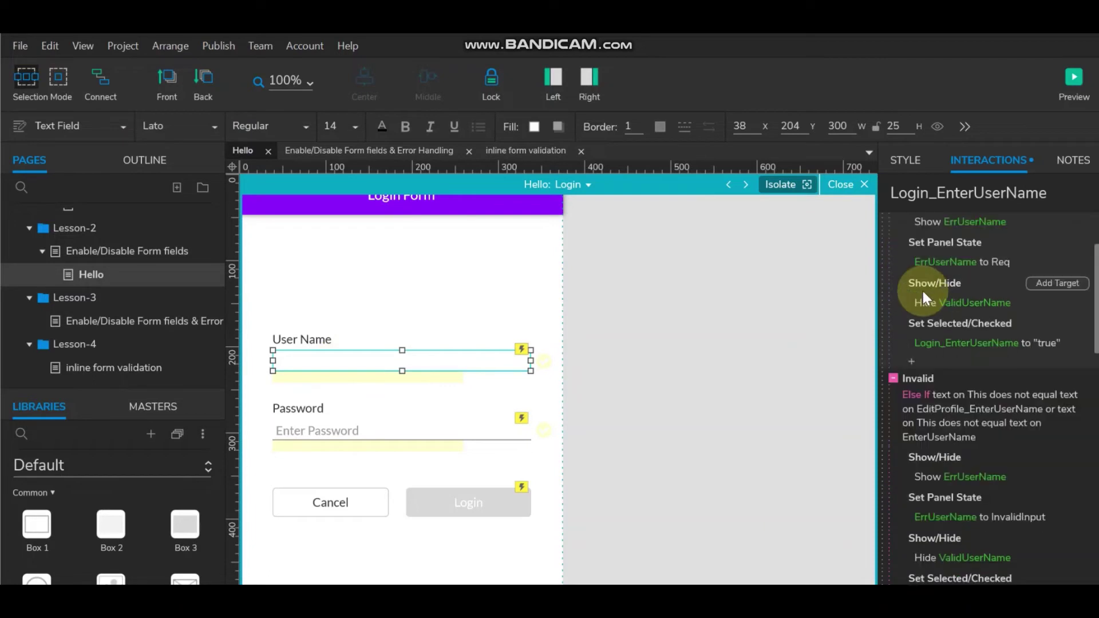
scroll(922, 290, "down", 2)
left_click(947, 297)
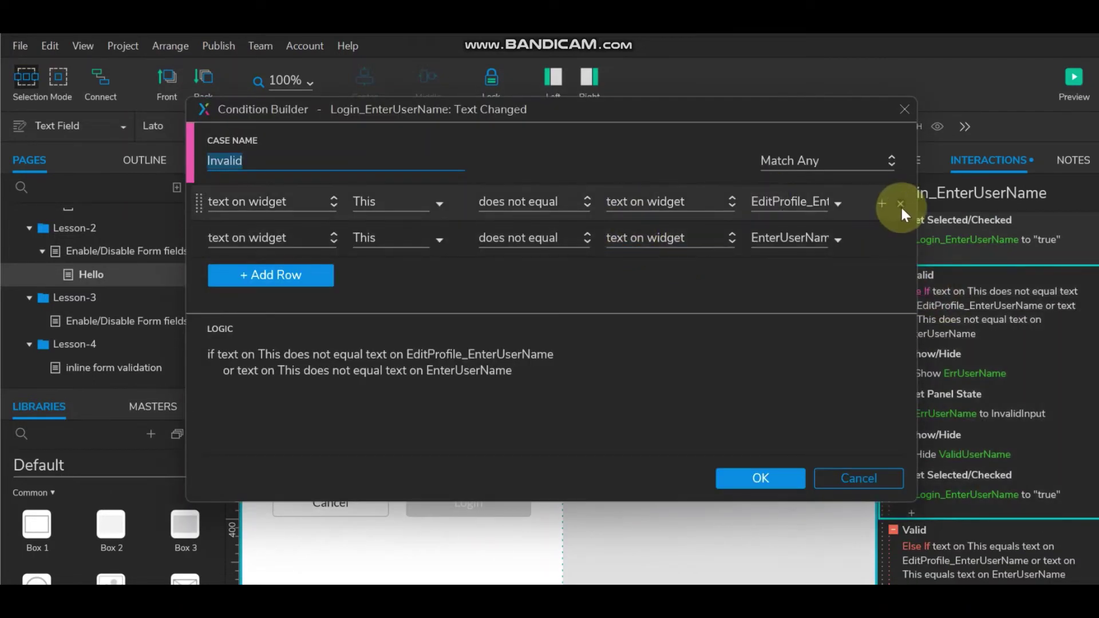
left_click(900, 204)
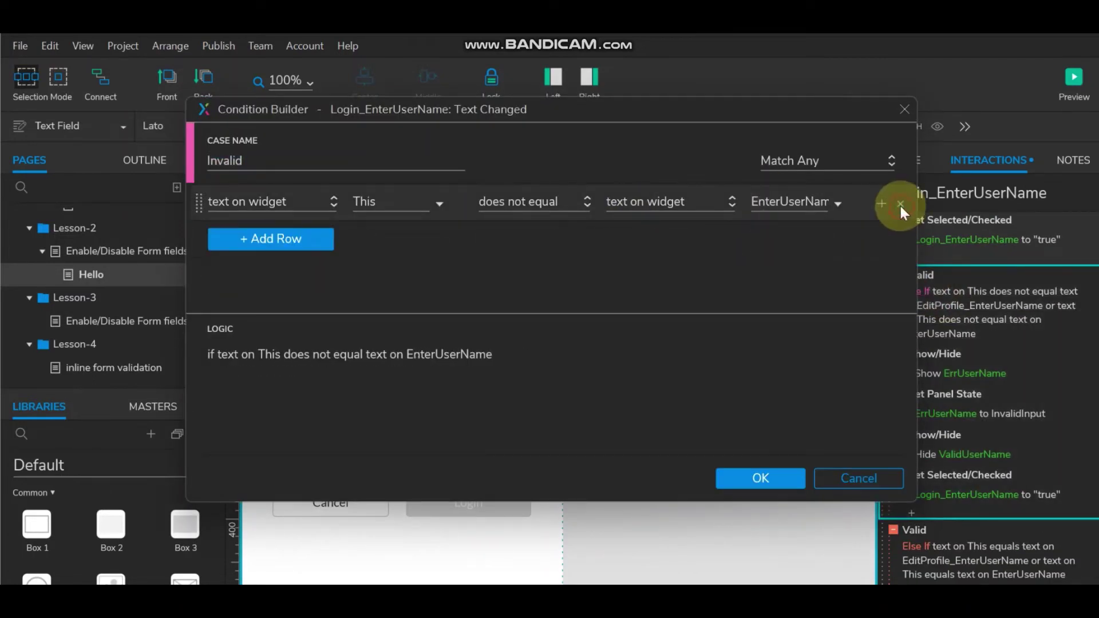
left_click(767, 475)
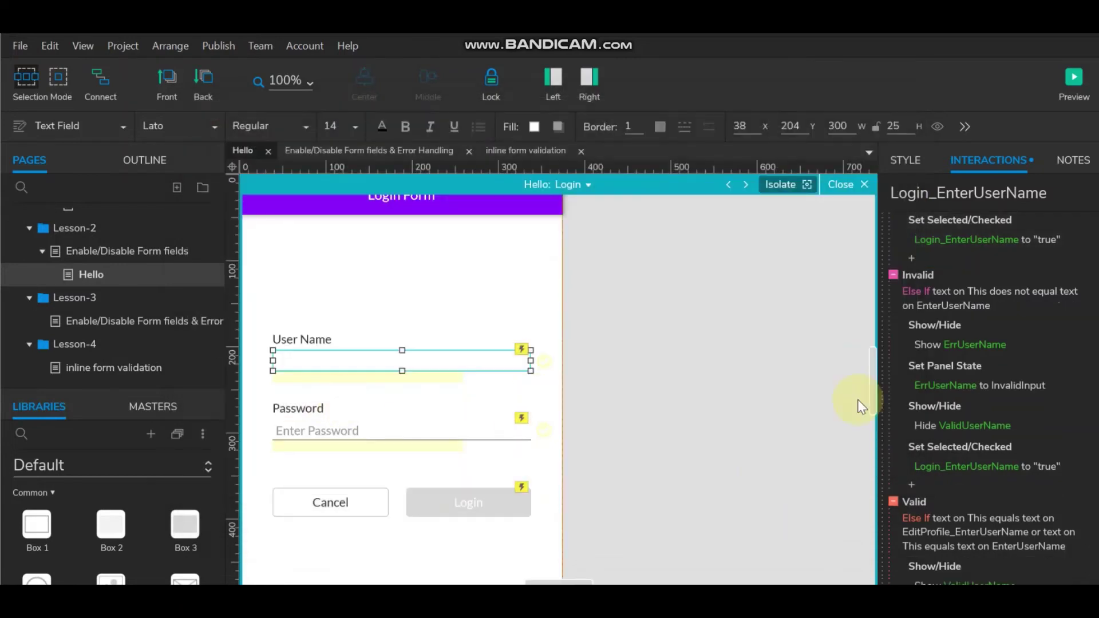
Remove the EditProfile_EnterPassword comparison from the Password field's Invalid and Valid cases.
left_click(364, 429)
scroll(1029, 432, "down", 2)
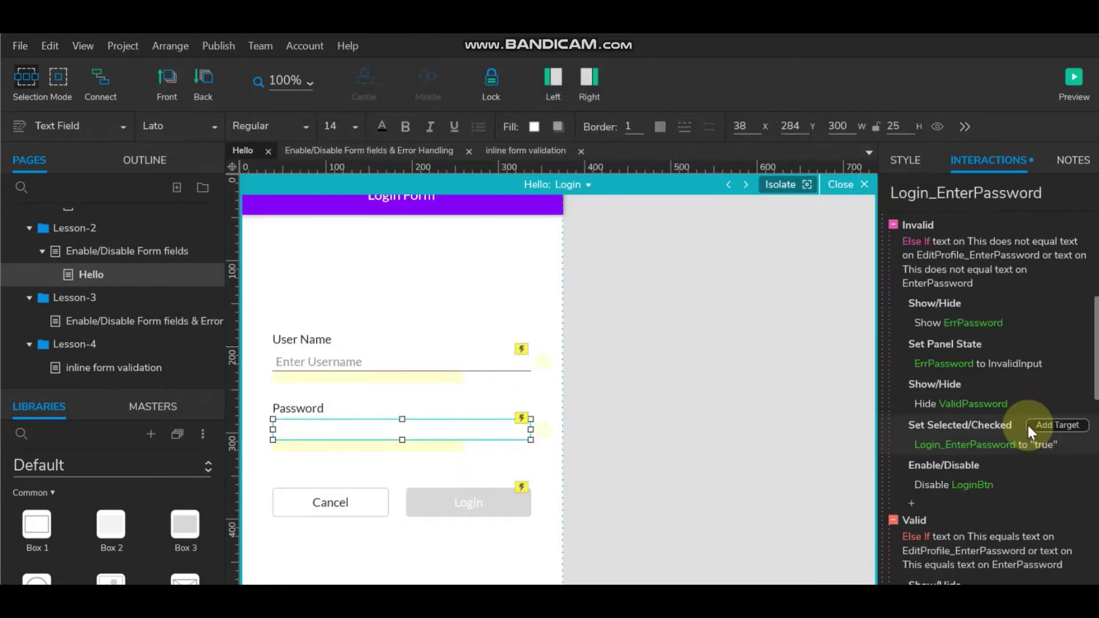
key("ctrl+v")
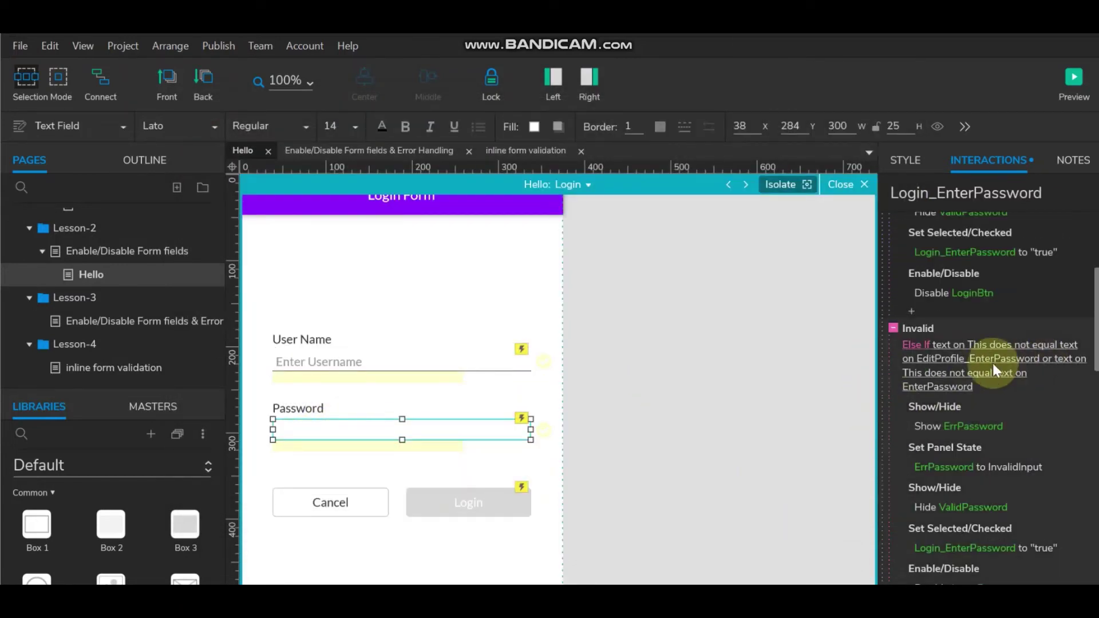
left_click(993, 363)
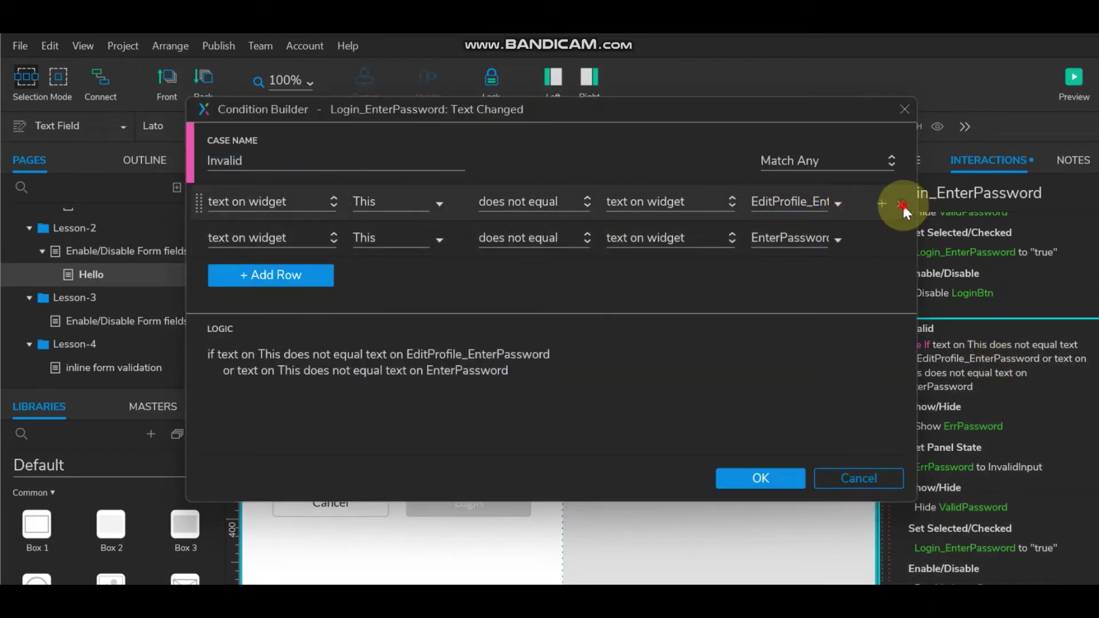
left_click(902, 203)
left_click(774, 474)
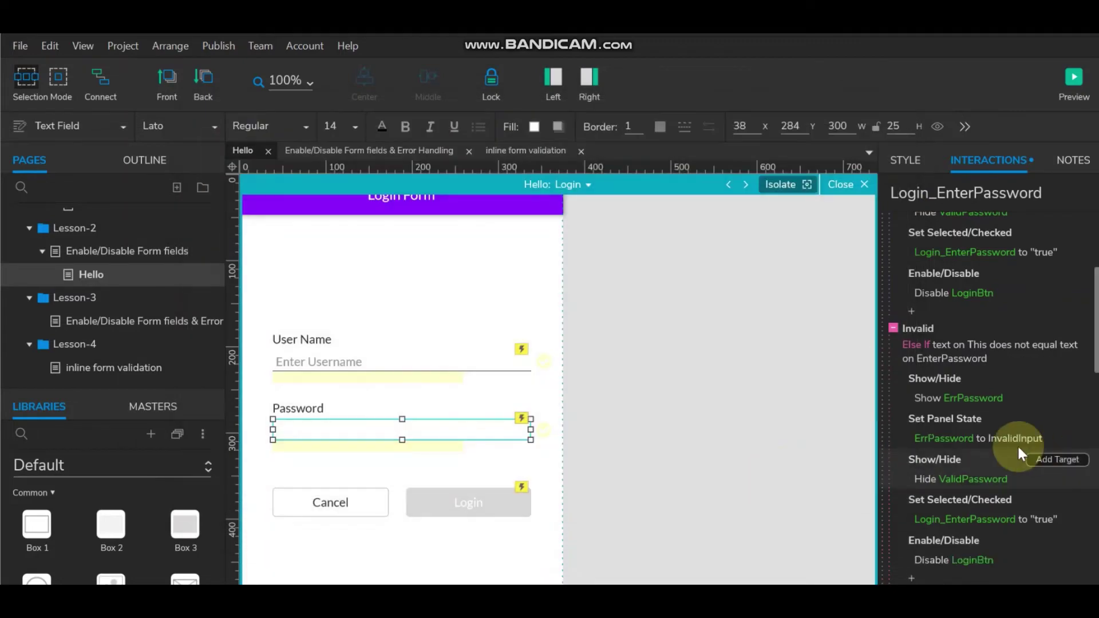
scroll(1010, 441, "down", 4)
left_click(1006, 429)
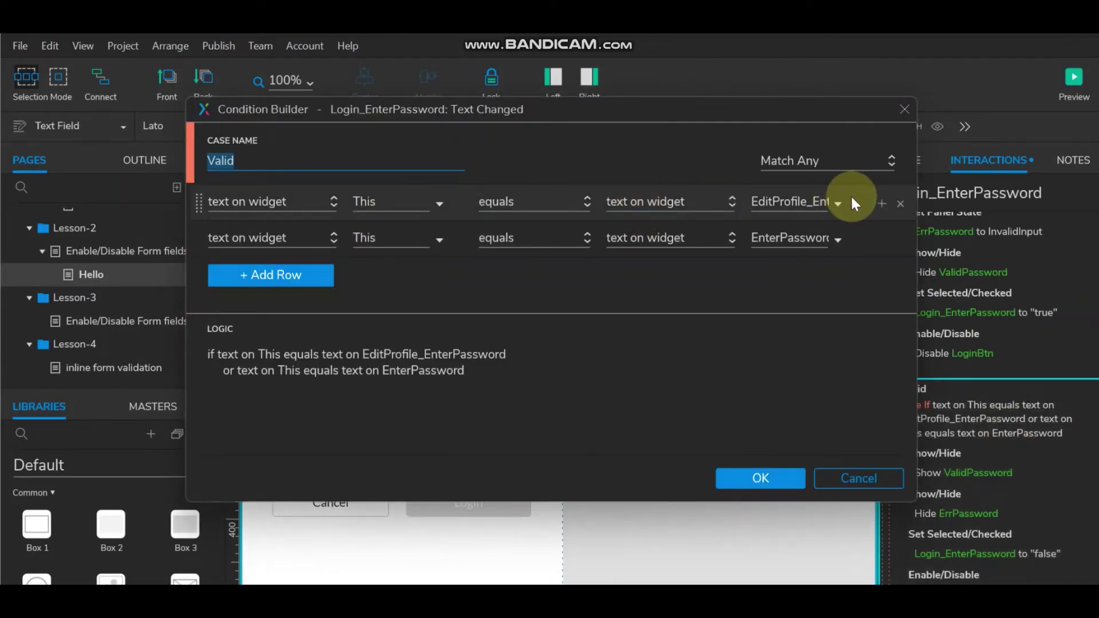
left_click(900, 203)
left_click(778, 474)
scroll(953, 431, "down", 5)
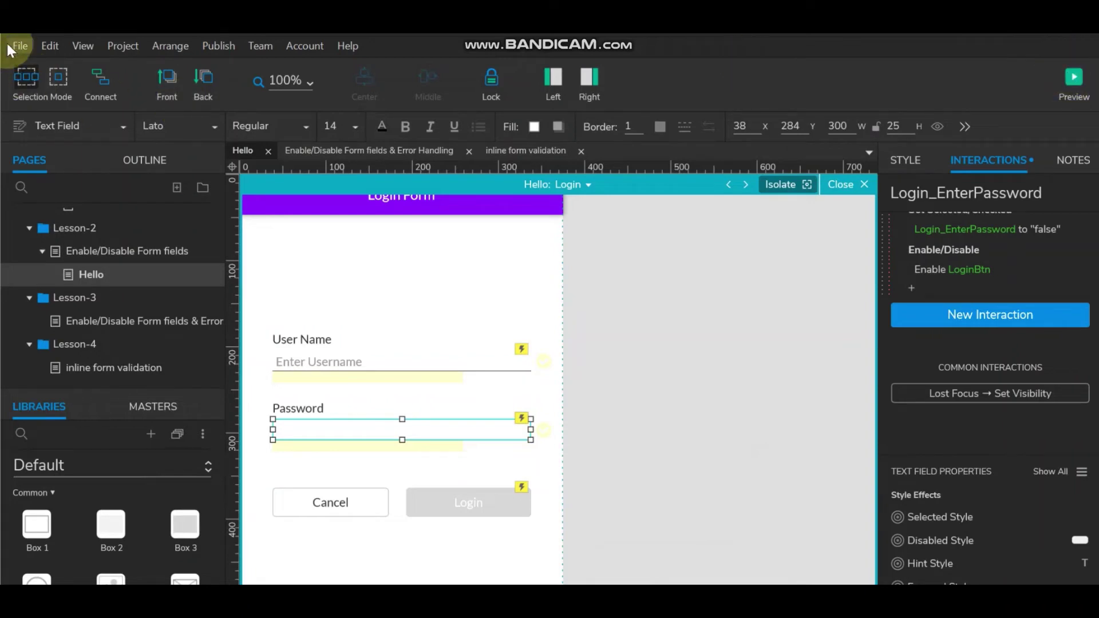
Preview the prototype, then select the Login button in the LoginAfterProfileUpdate state.
left_click(1074, 79)
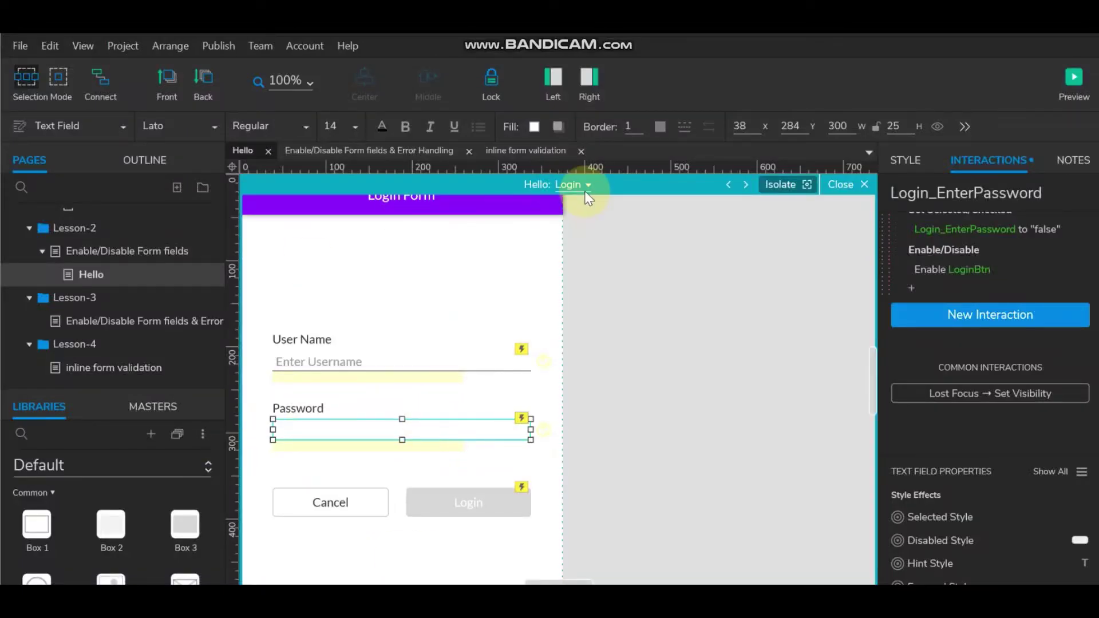
left_click(585, 189)
left_click(607, 276)
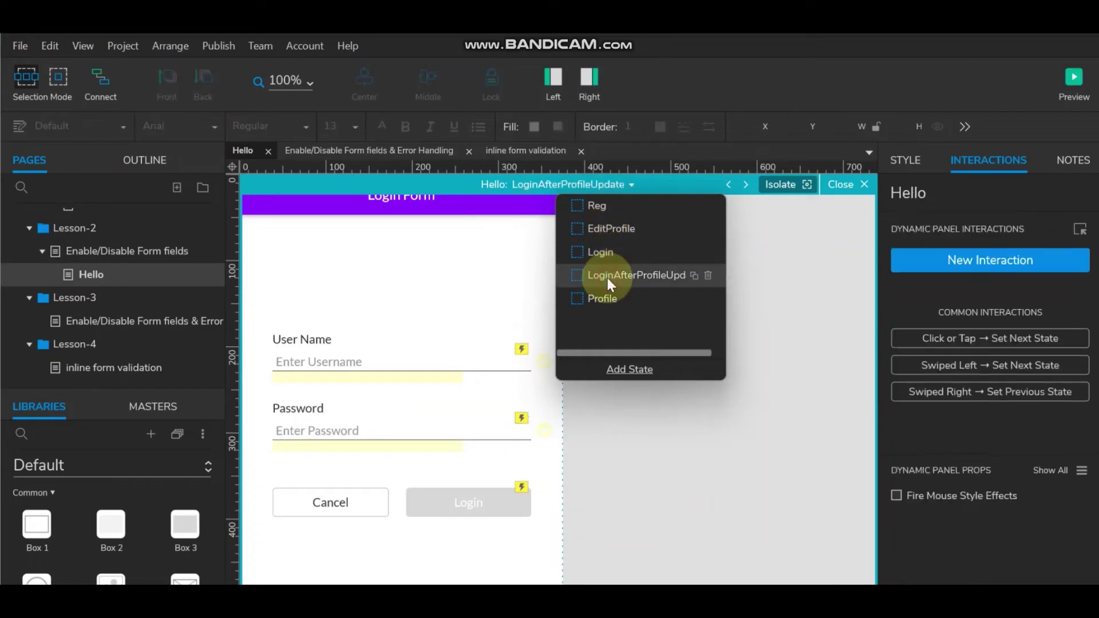
left_click(467, 502)
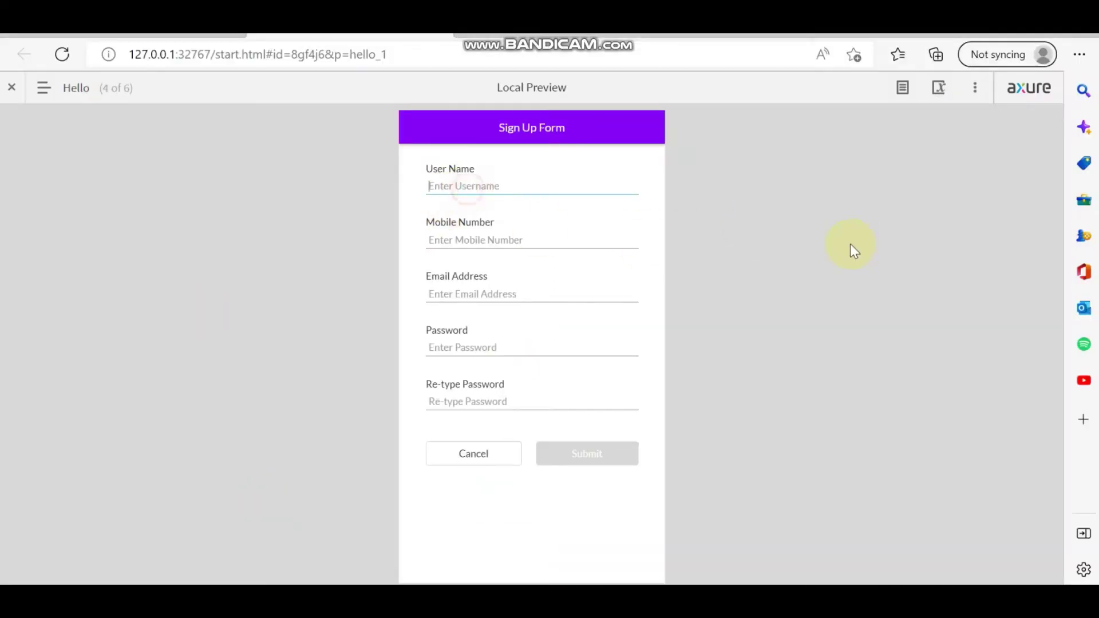
Enter a lowercase user name and a ten-digit mobile number in the Sign Up Form.
key("Tab")
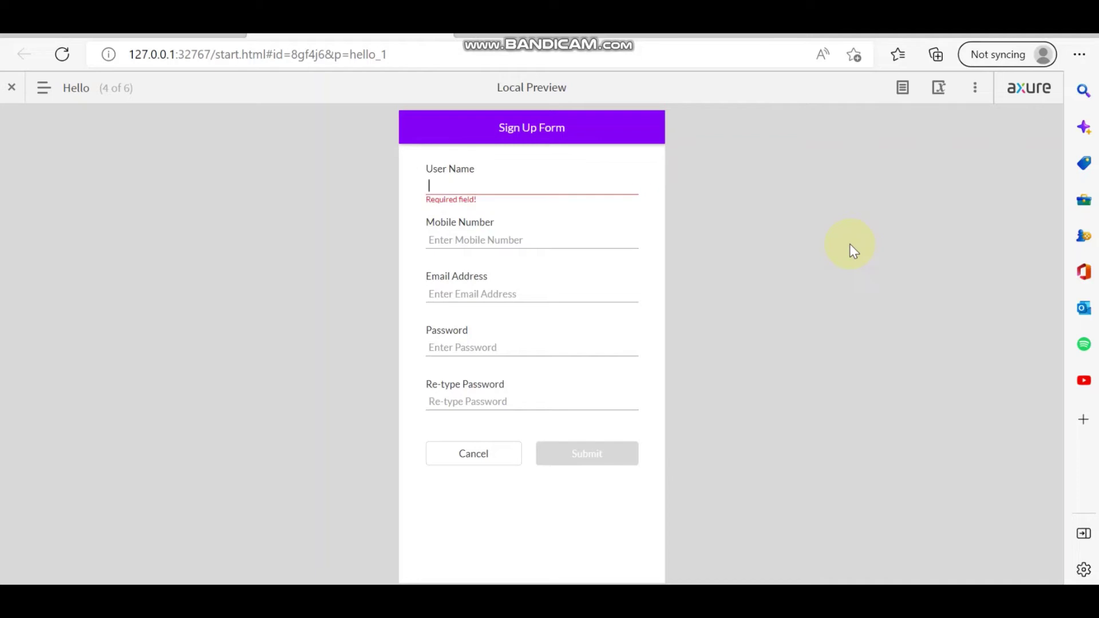
type("R")
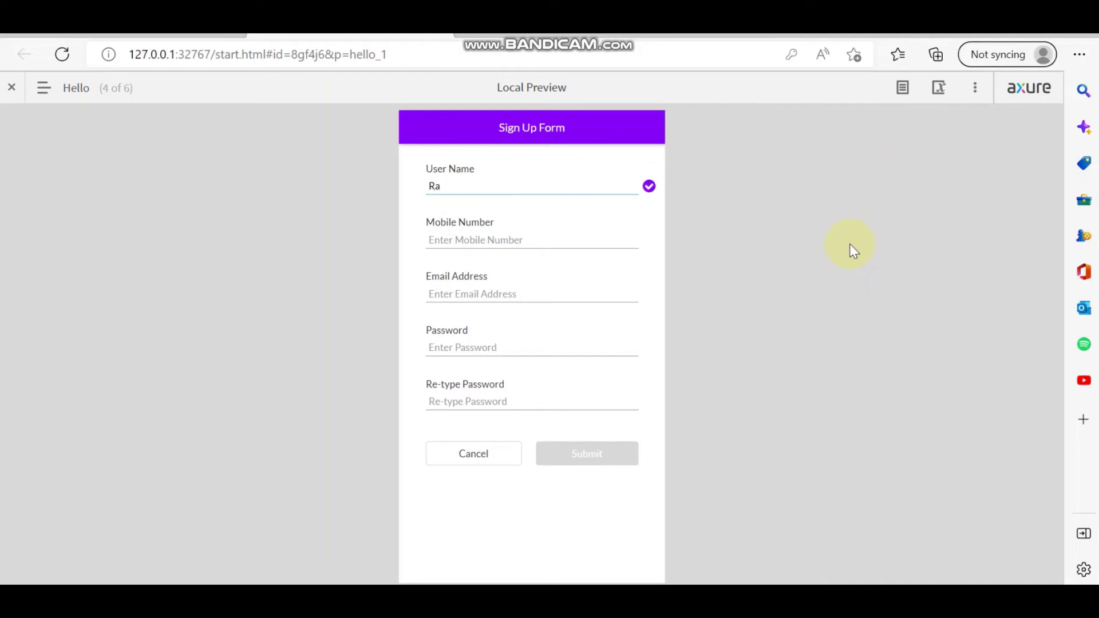
key("BackSpace")
type("ram")
left_click(516, 236)
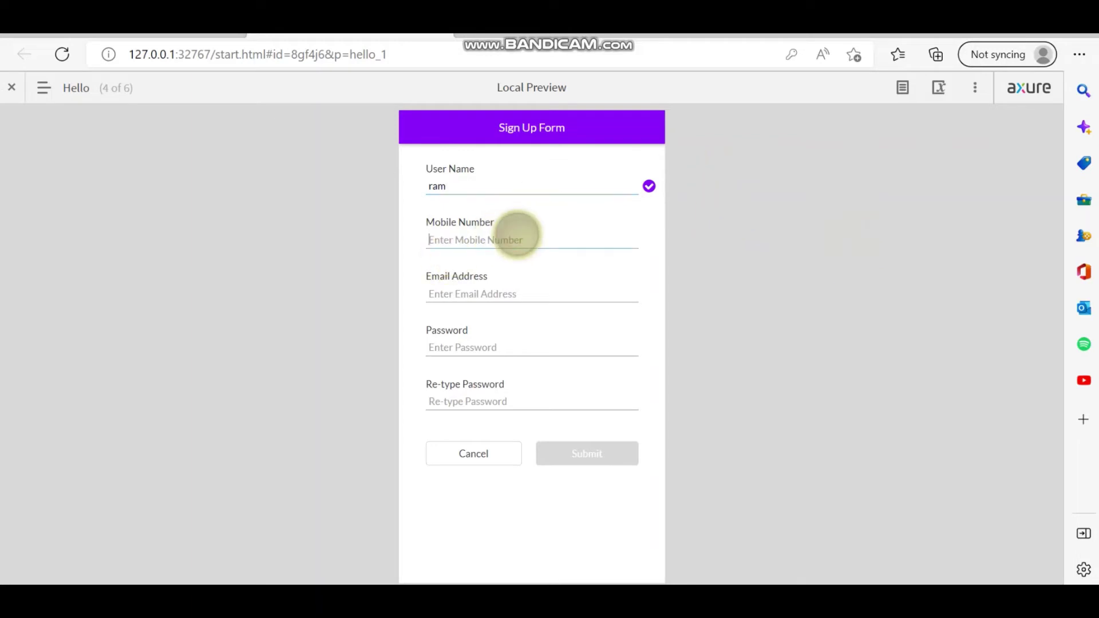
type("1234")
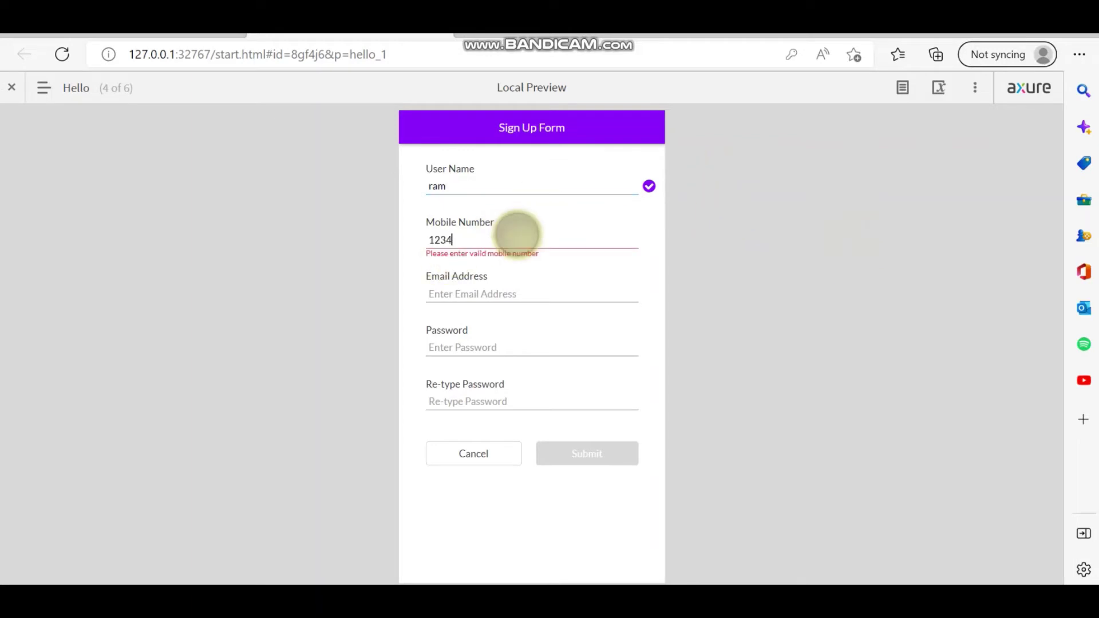
type("567890")
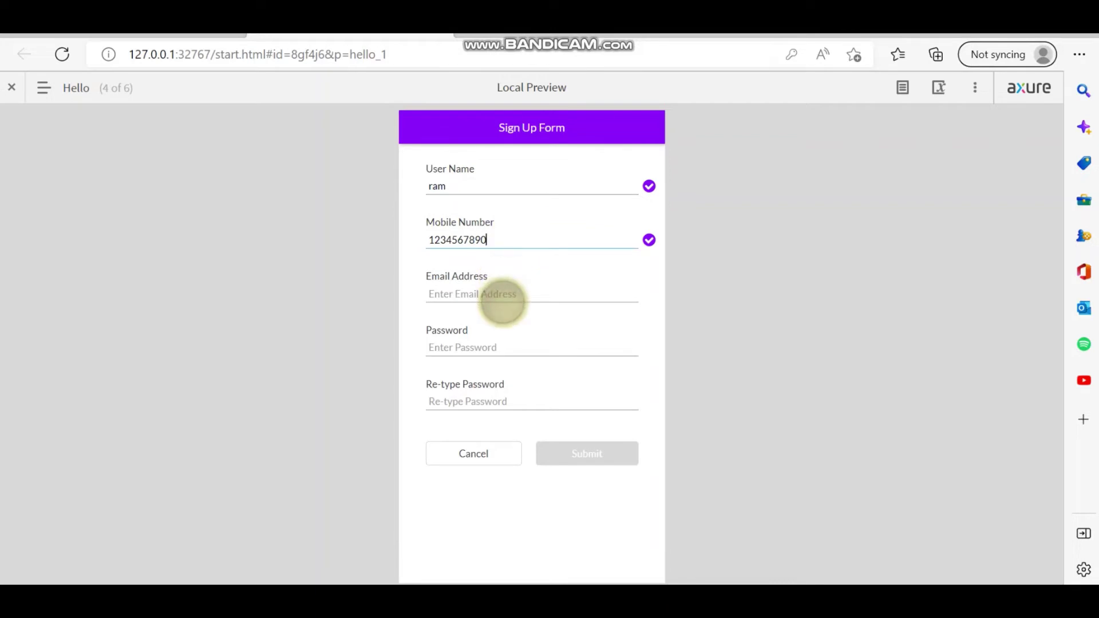
Add an email address and password, reveal it, fill Re-type Password, and submit.
left_click(503, 295)
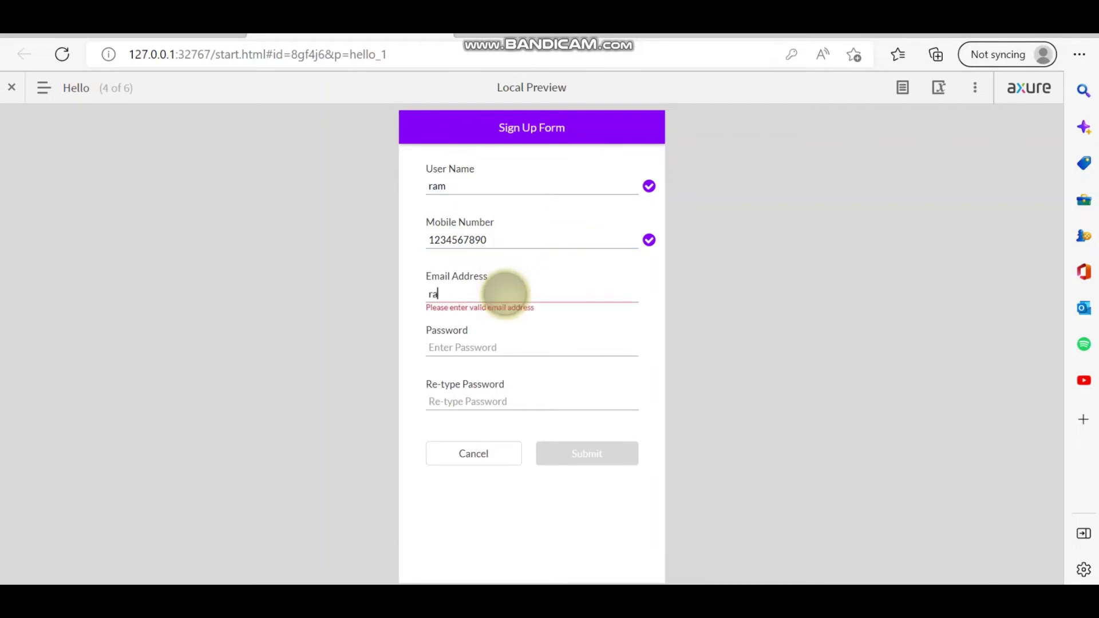
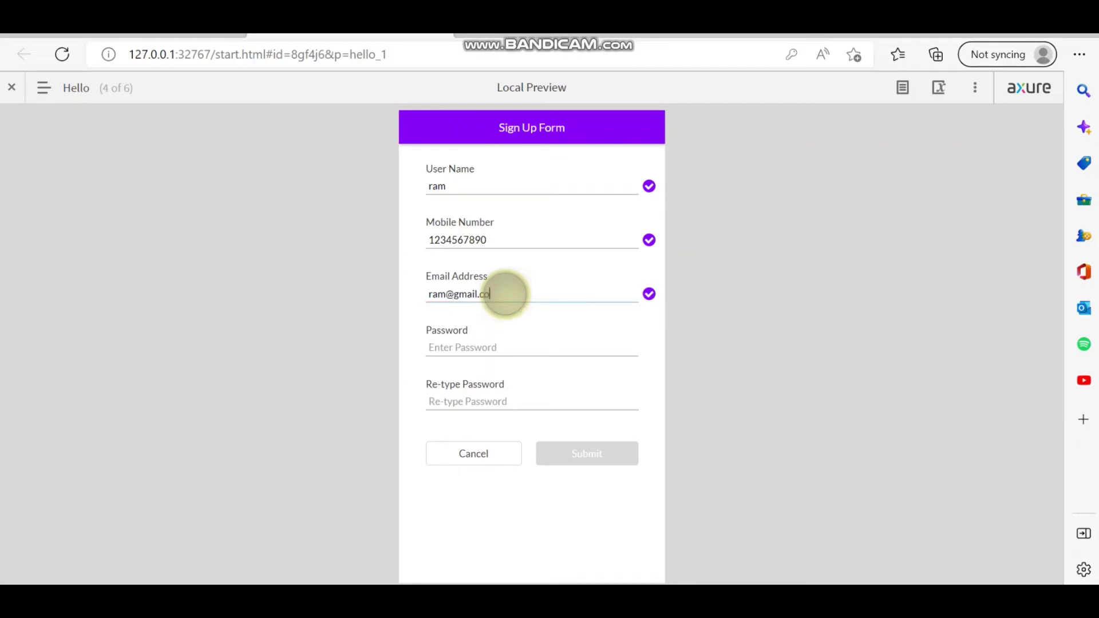
left_click(491, 345)
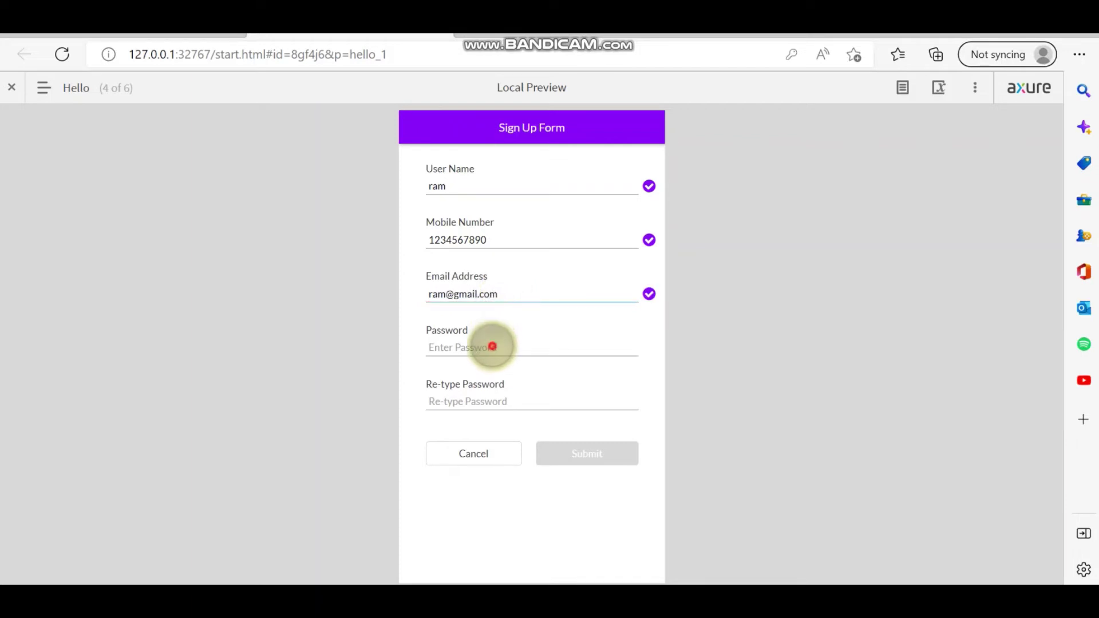
type("ram123")
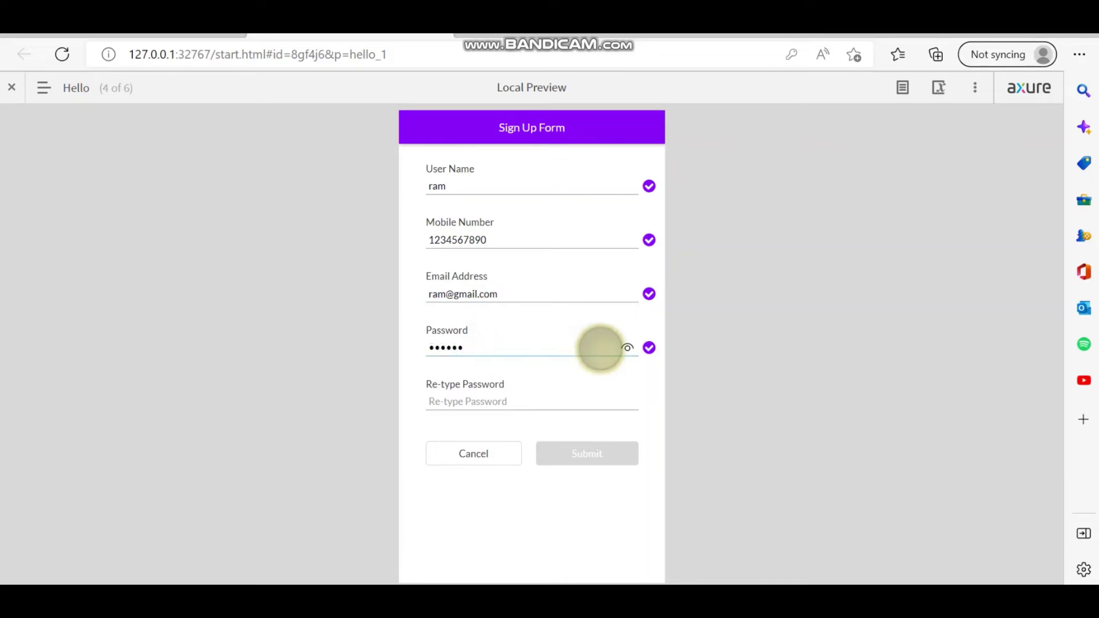
left_click(627, 346)
left_click(488, 400)
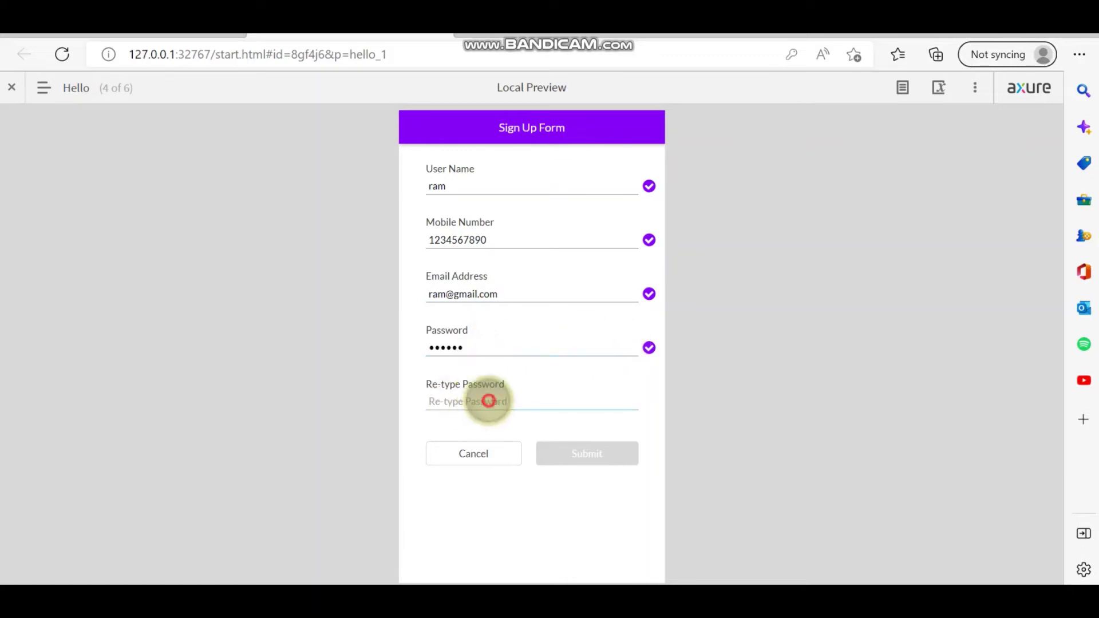
type("123456")
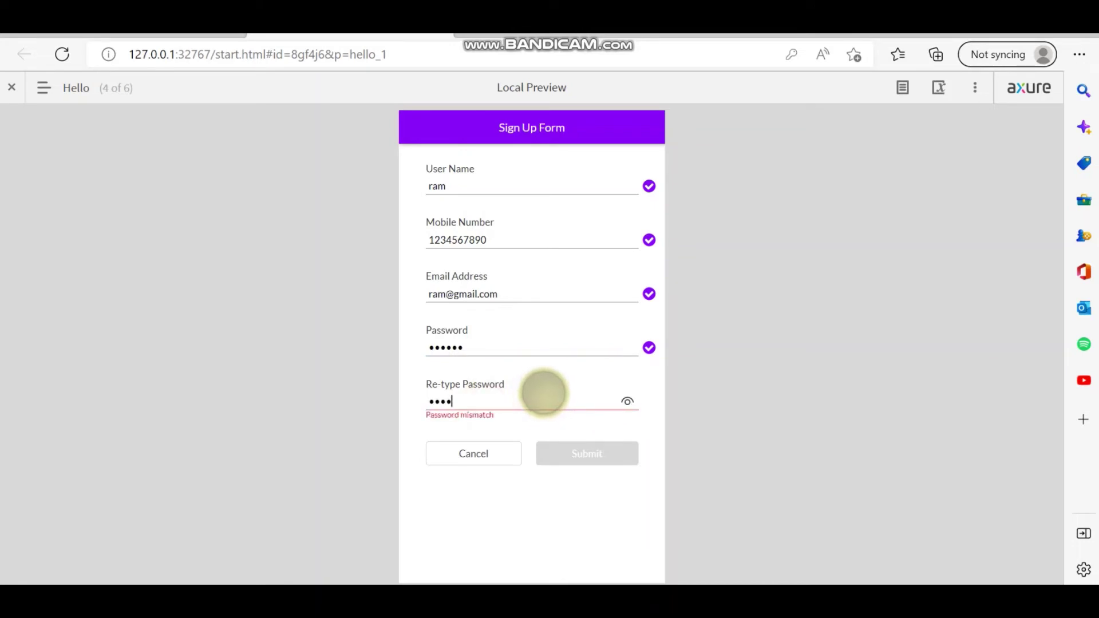
left_click(607, 454)
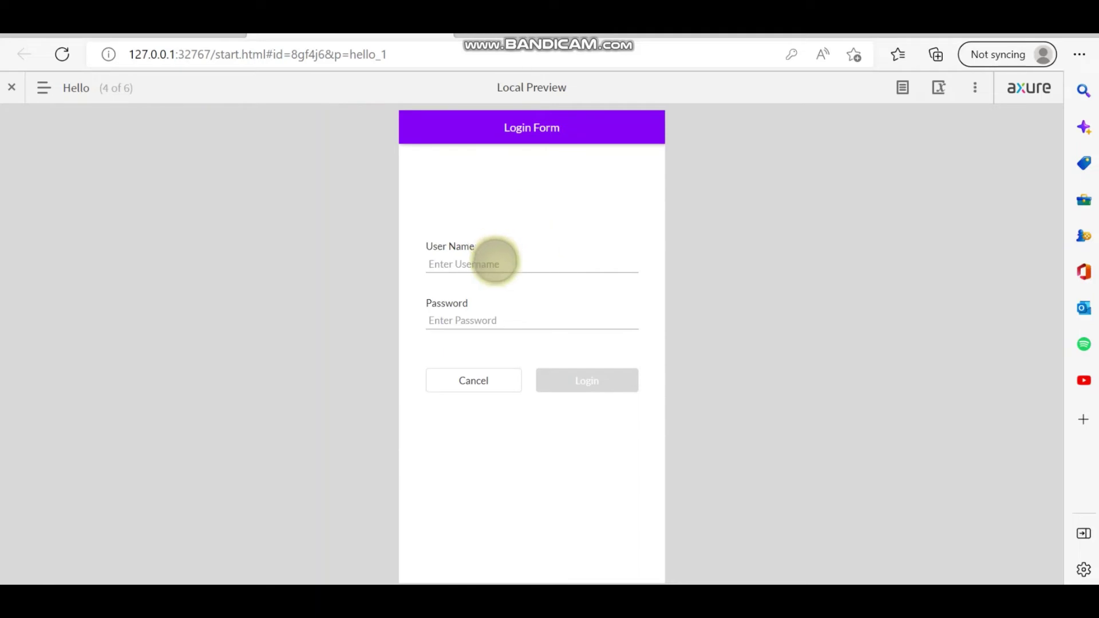
Log in with the registered user name and password.
left_click(496, 261)
type("ra")
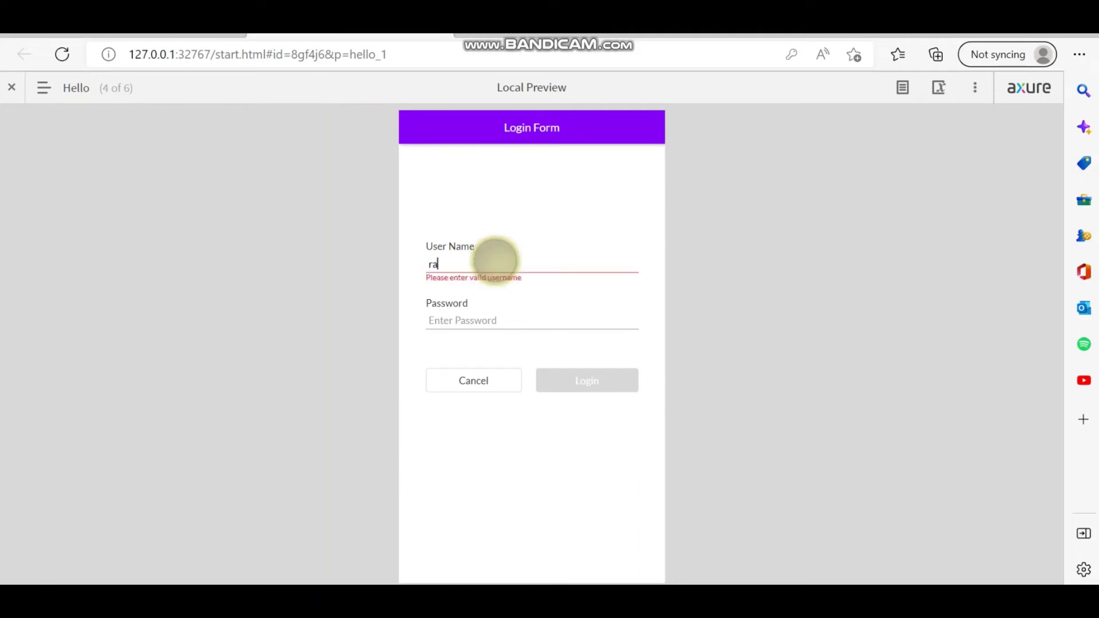
type("m")
left_click(494, 319)
type("1")
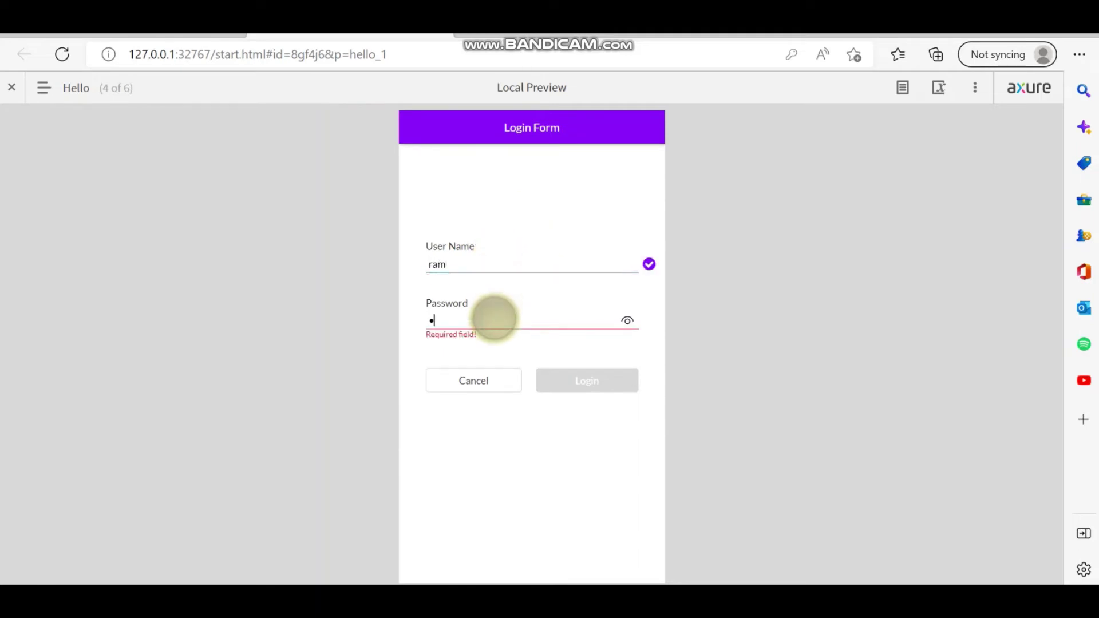
type("23456")
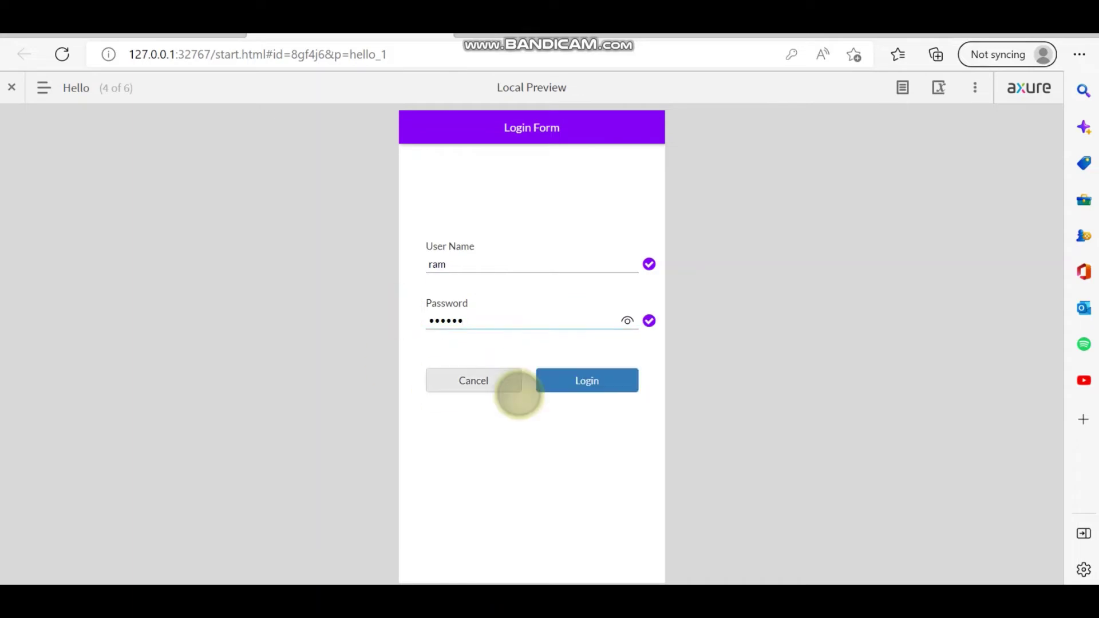
left_click(605, 380)
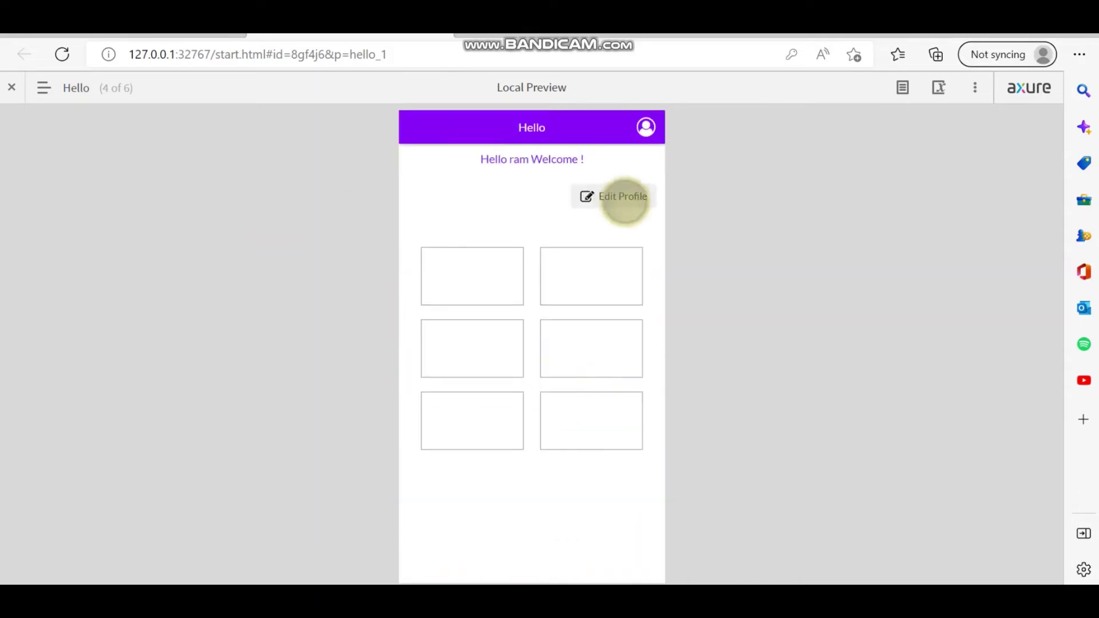
In Edit Profile, make the fields editable and replace the user name and password.
left_click(629, 196)
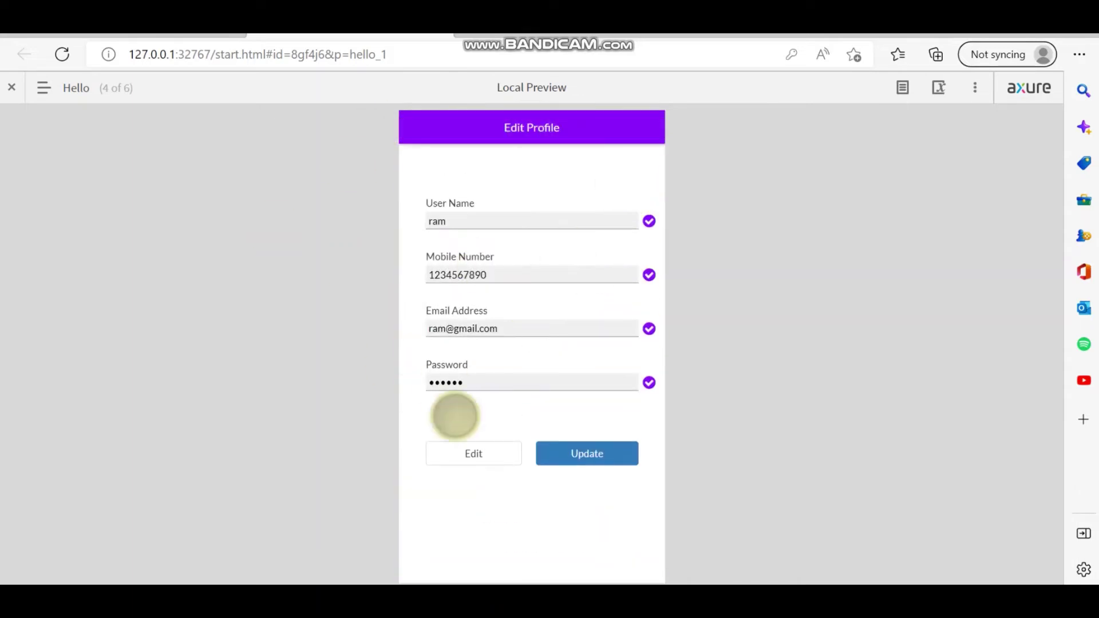
left_click(469, 452)
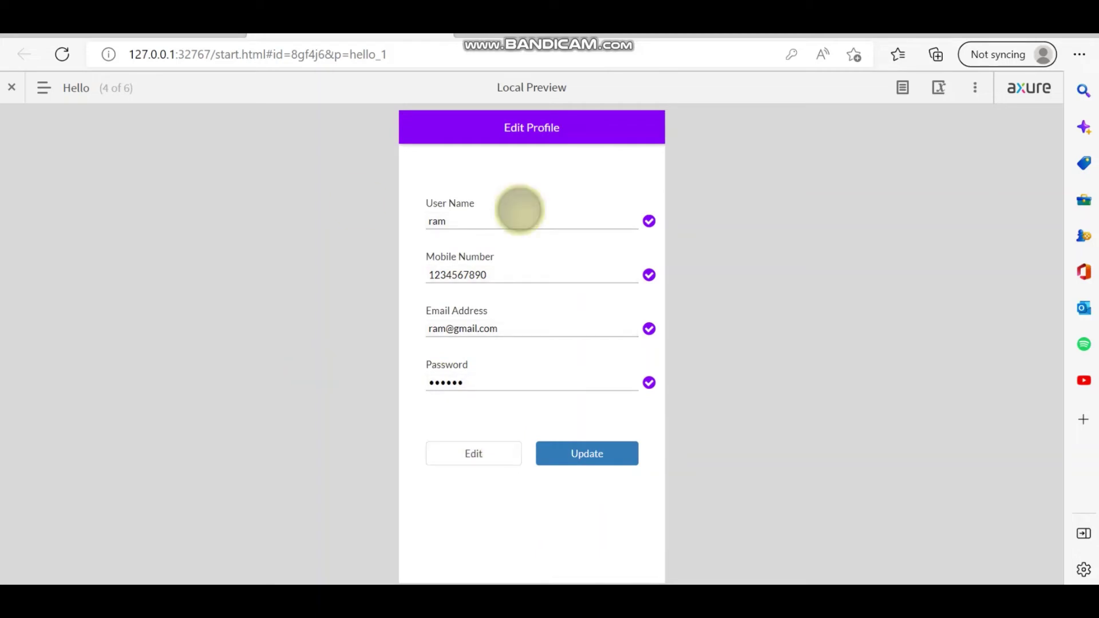
left_click(504, 218)
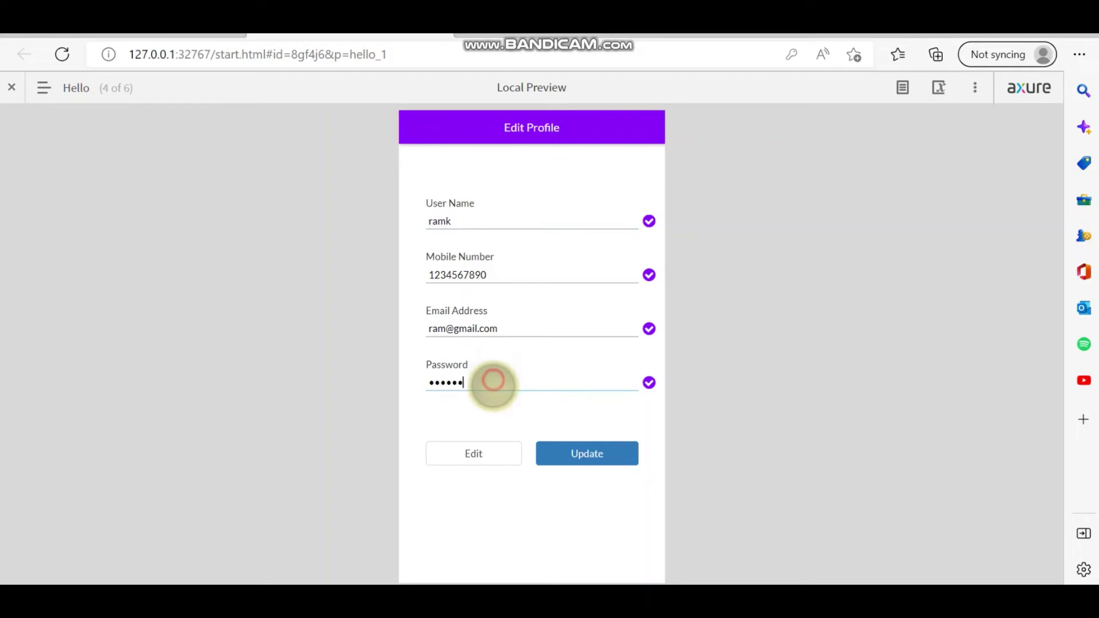
left_click_drag(491, 383, 383, 395)
type("123456")
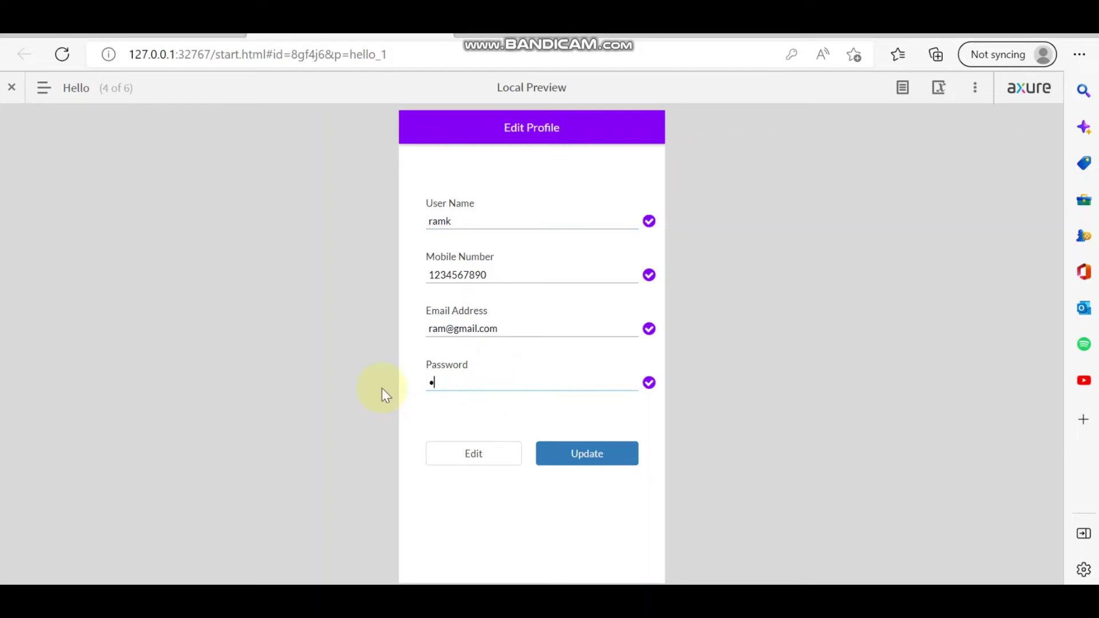
type("7890")
Submit the profile update in preview, then select the Update button in the EditProfile state.
left_click(593, 453)
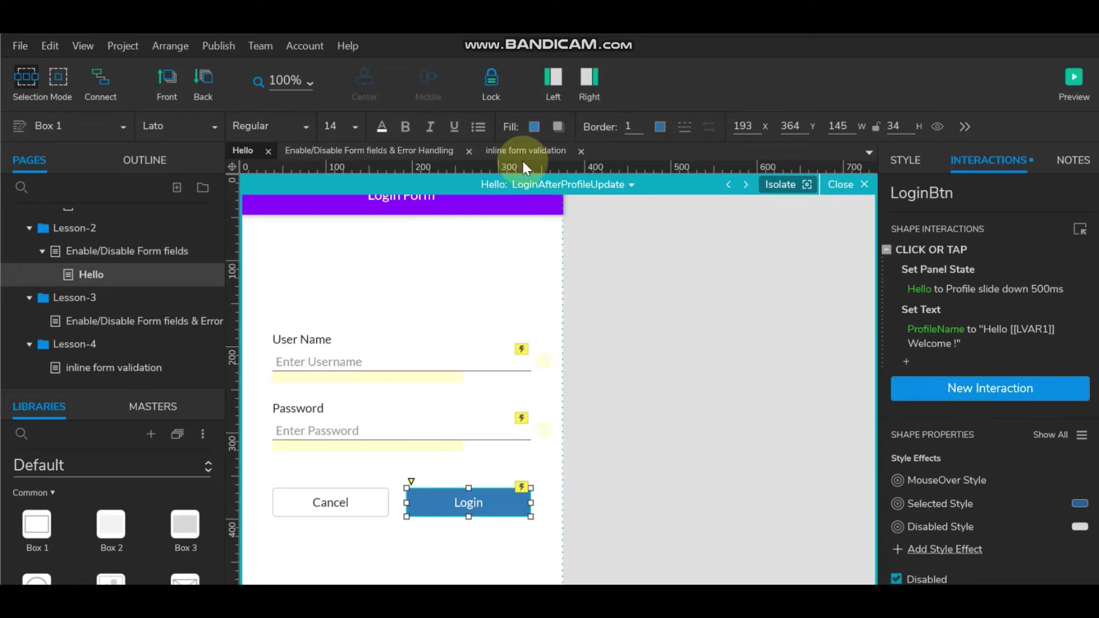
left_click(606, 184)
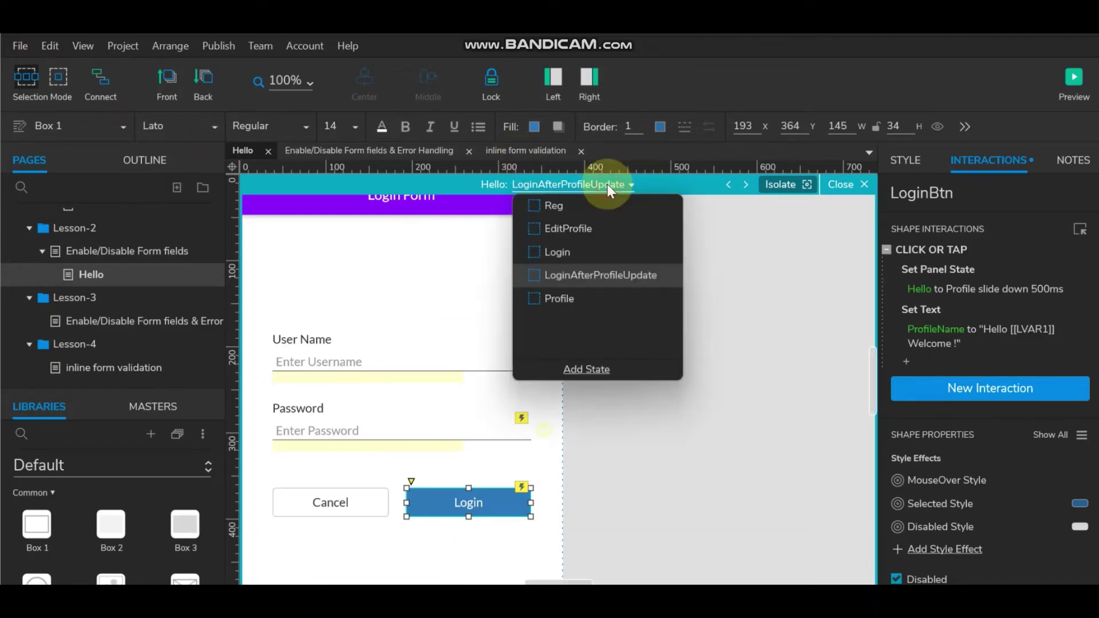
left_click(578, 228)
scroll(474, 474, "down", 3)
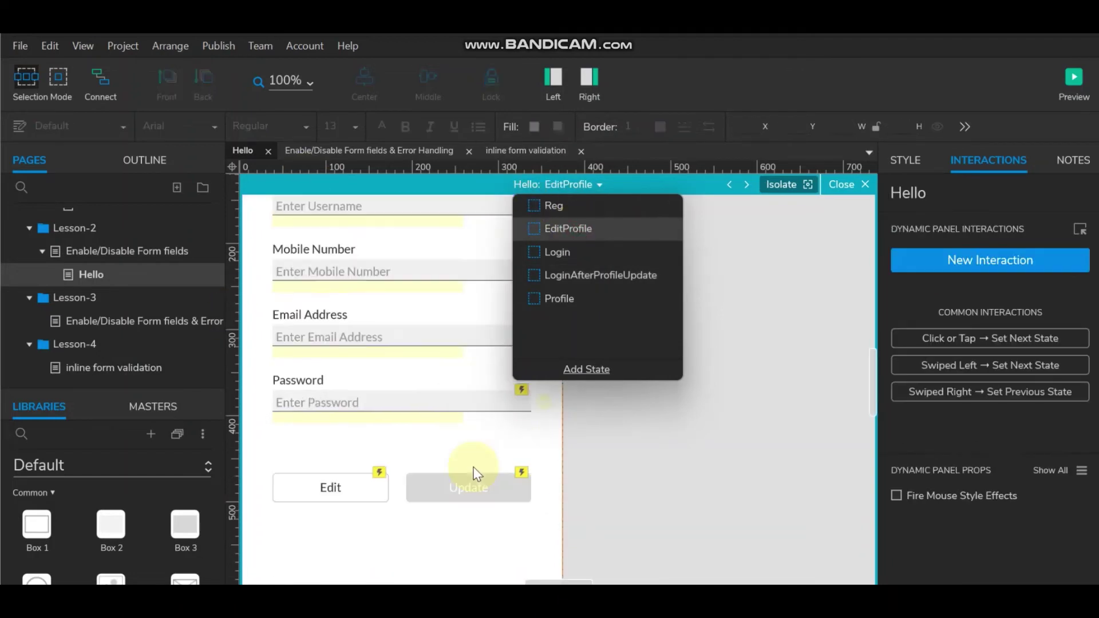
left_click(466, 492)
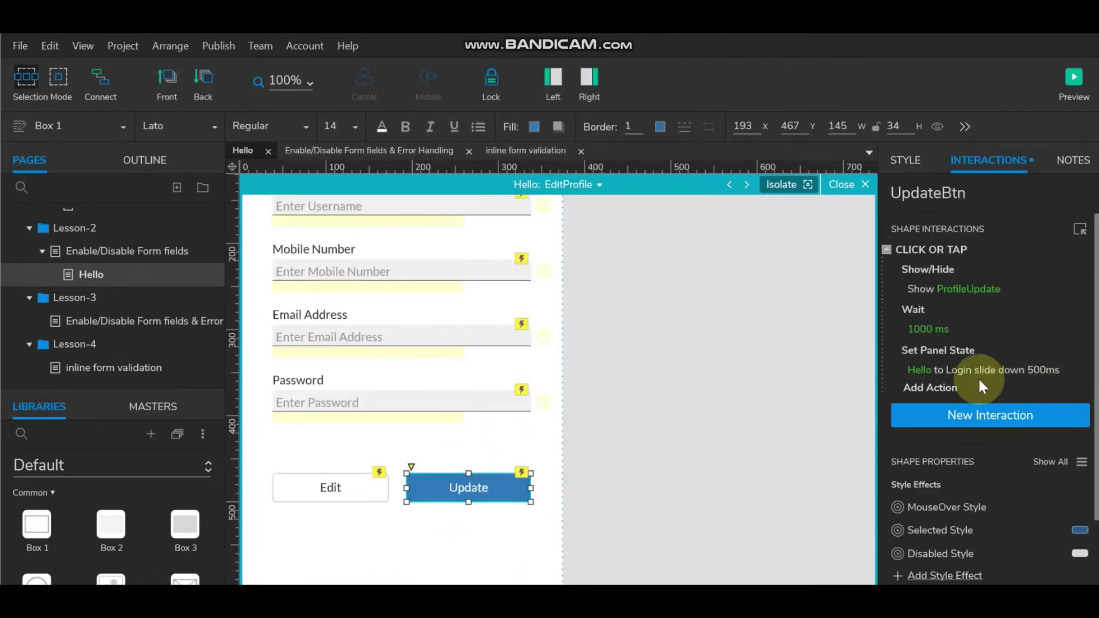
Change Update's Set Panel State target to LoginAfterProfileUpdate and preview the prototype.
left_click(987, 369)
left_click(980, 369)
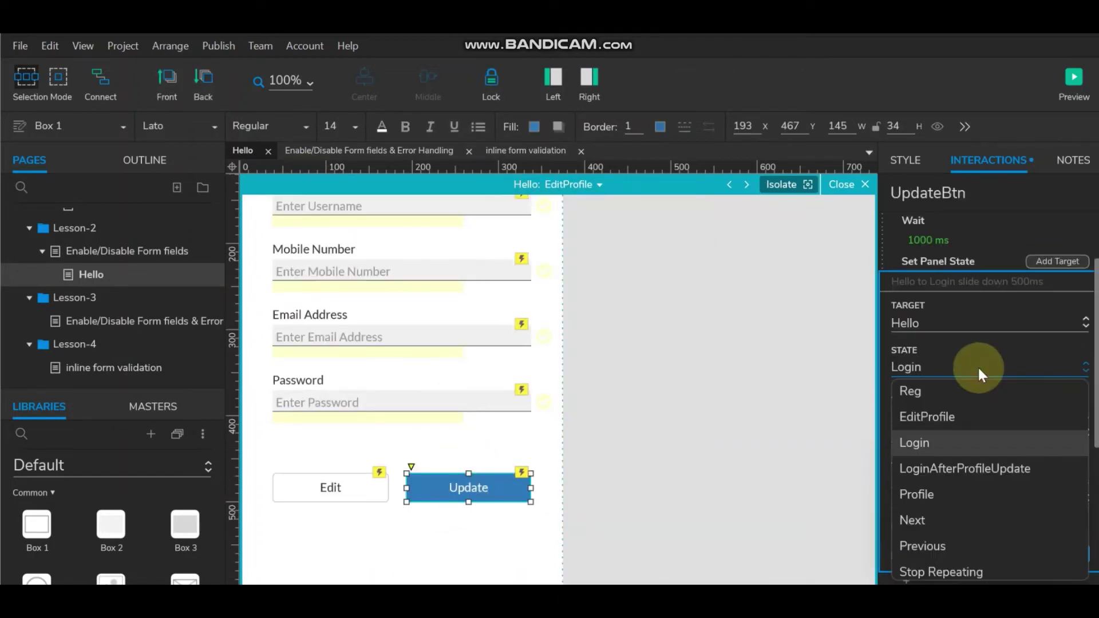
left_click(972, 469)
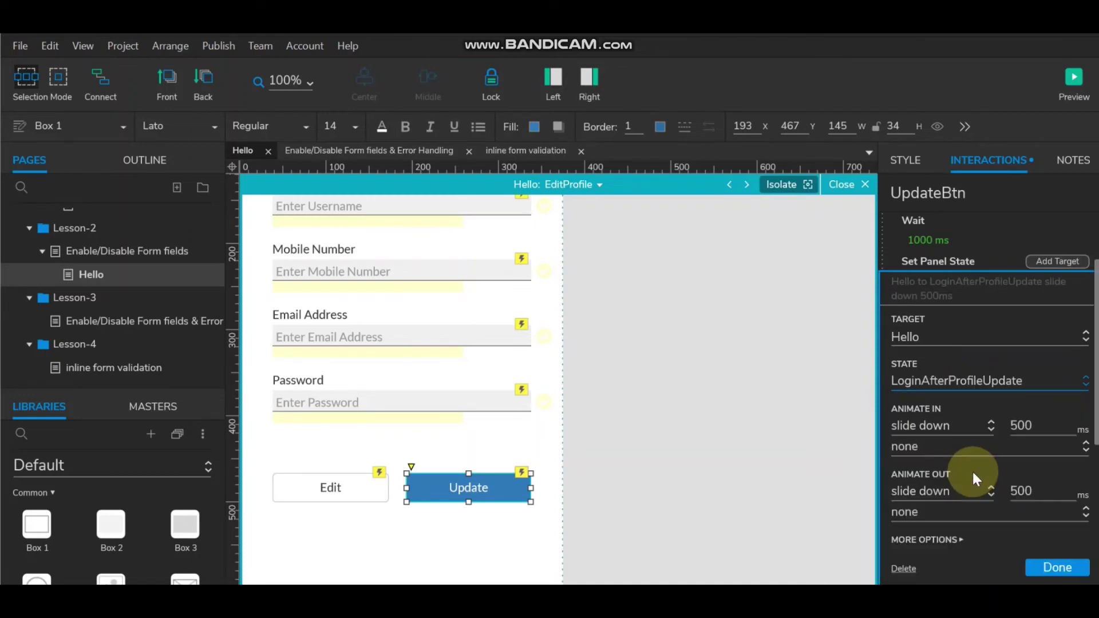
left_click(1056, 565)
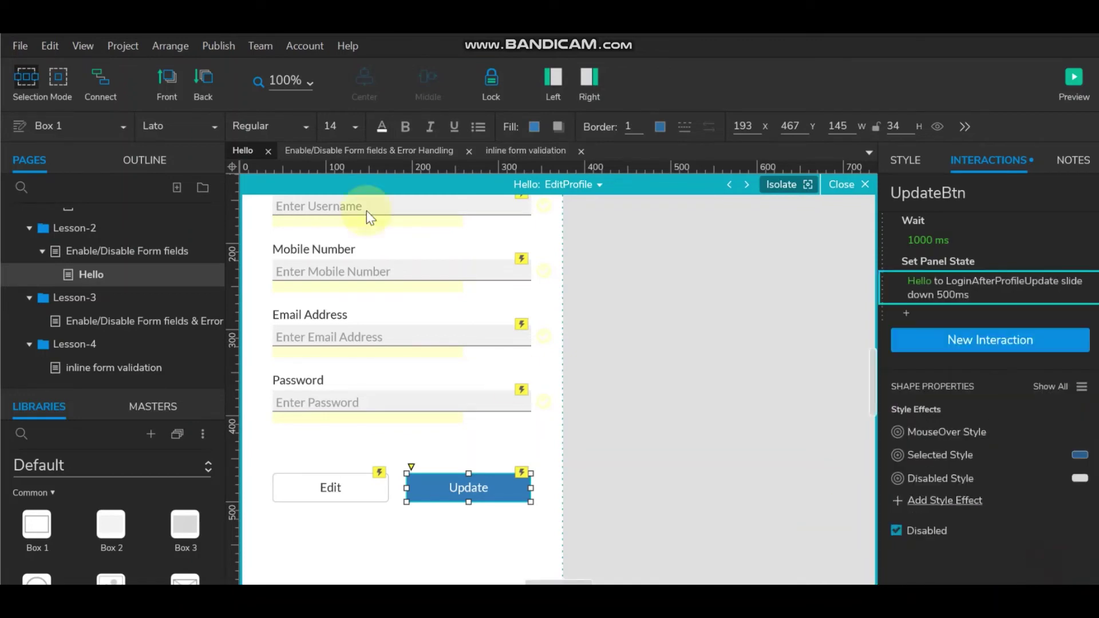
left_click(1074, 83)
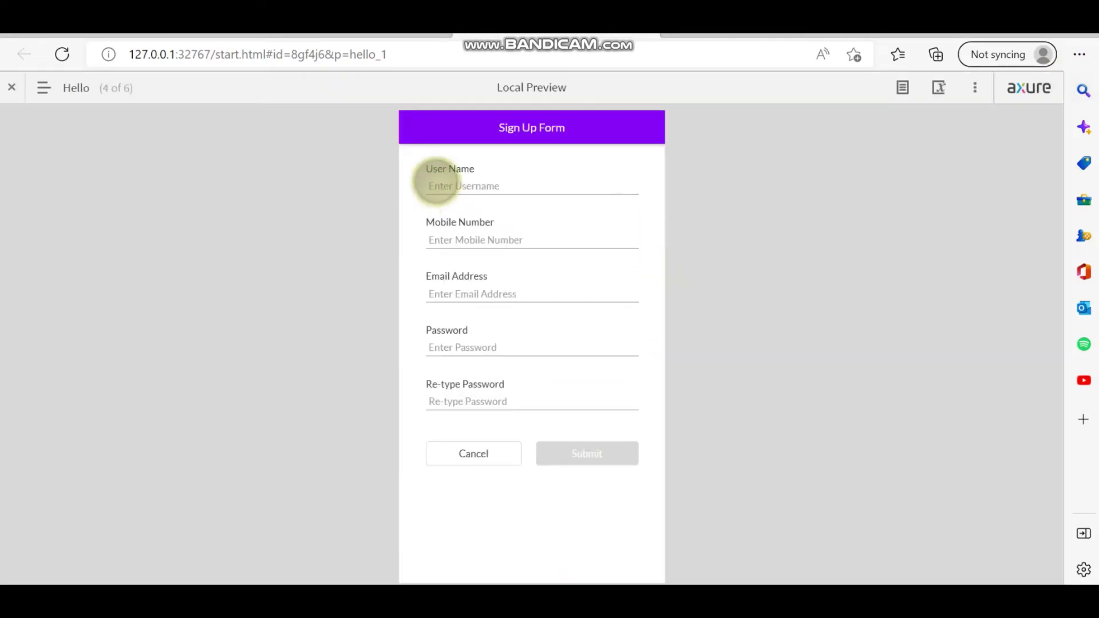
Fill the Sign Up Form with a new user name, mobile number, email address and password.
left_click(486, 180)
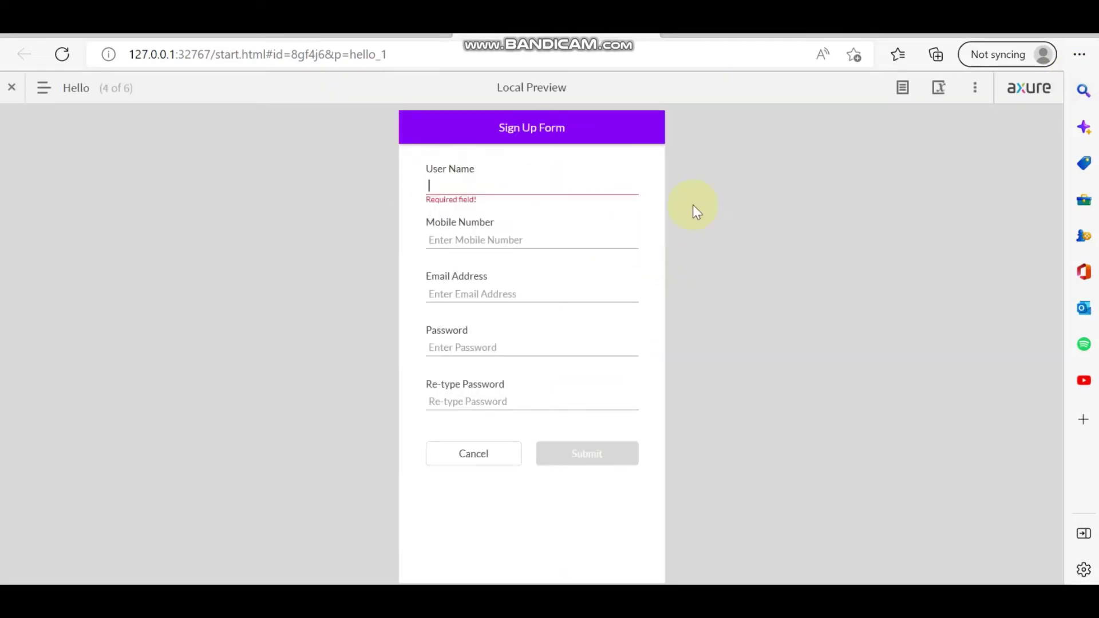
type("sh")
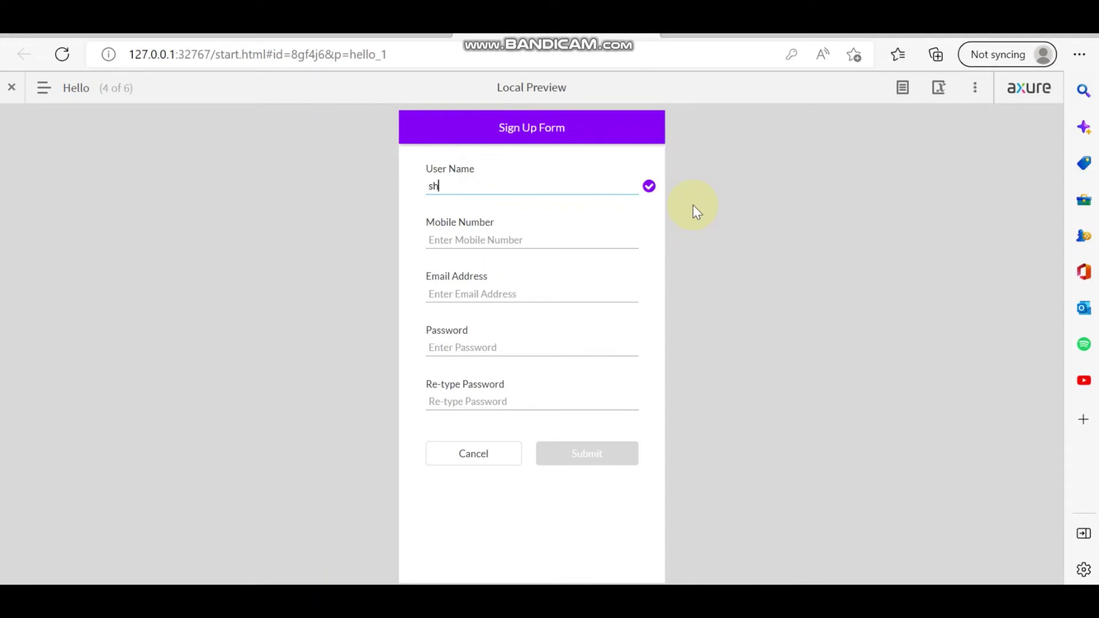
type("yam")
left_click(564, 236)
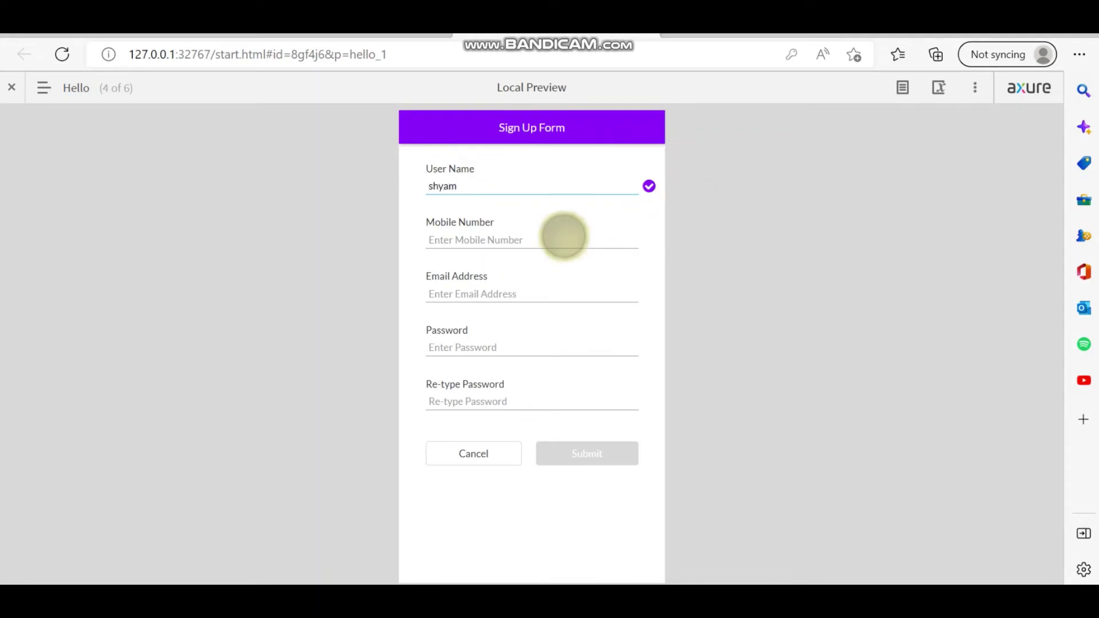
type("12")
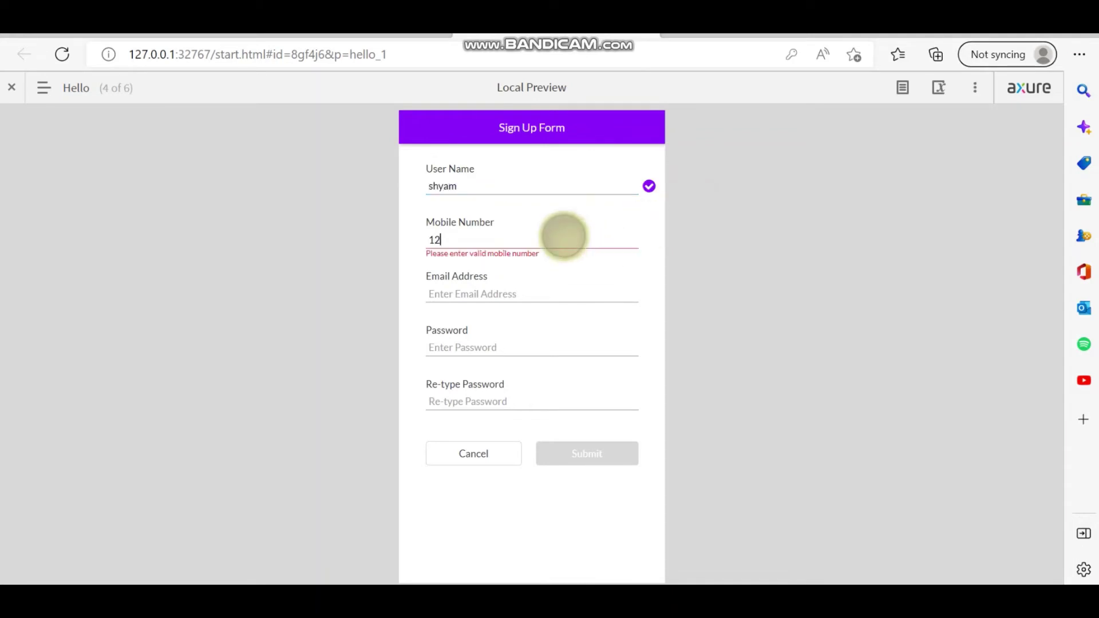
type("34567890")
left_click(554, 291)
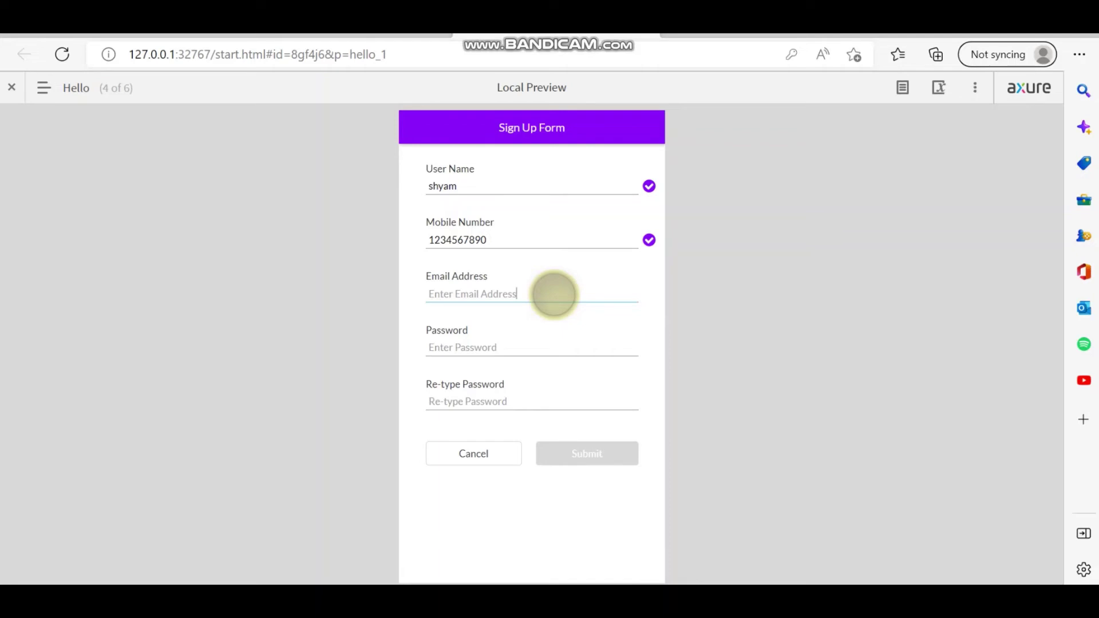
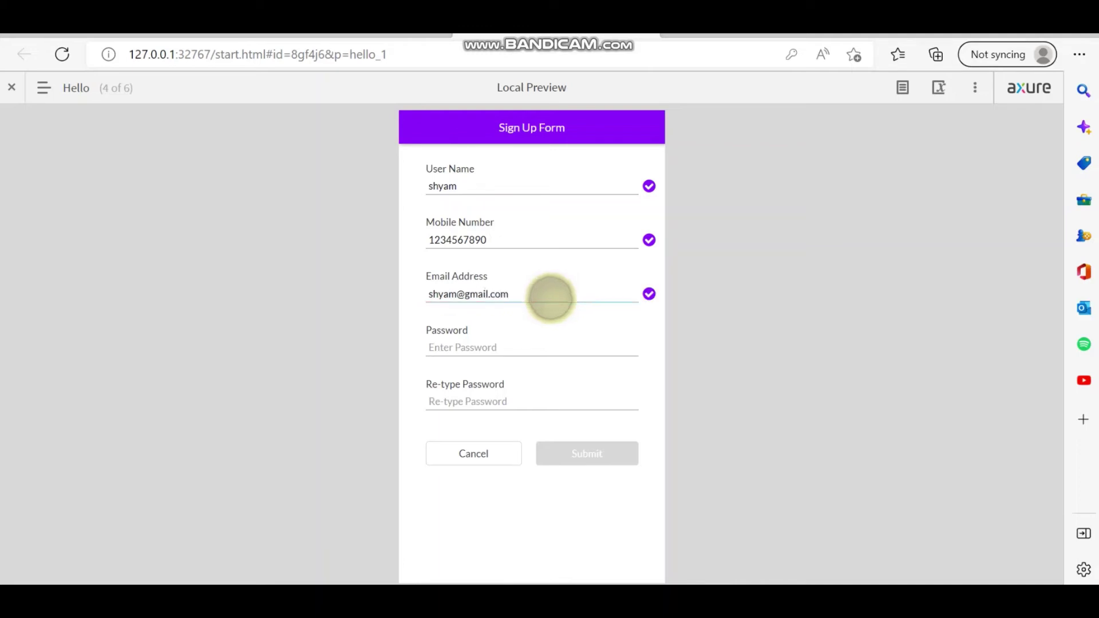
left_click(526, 350)
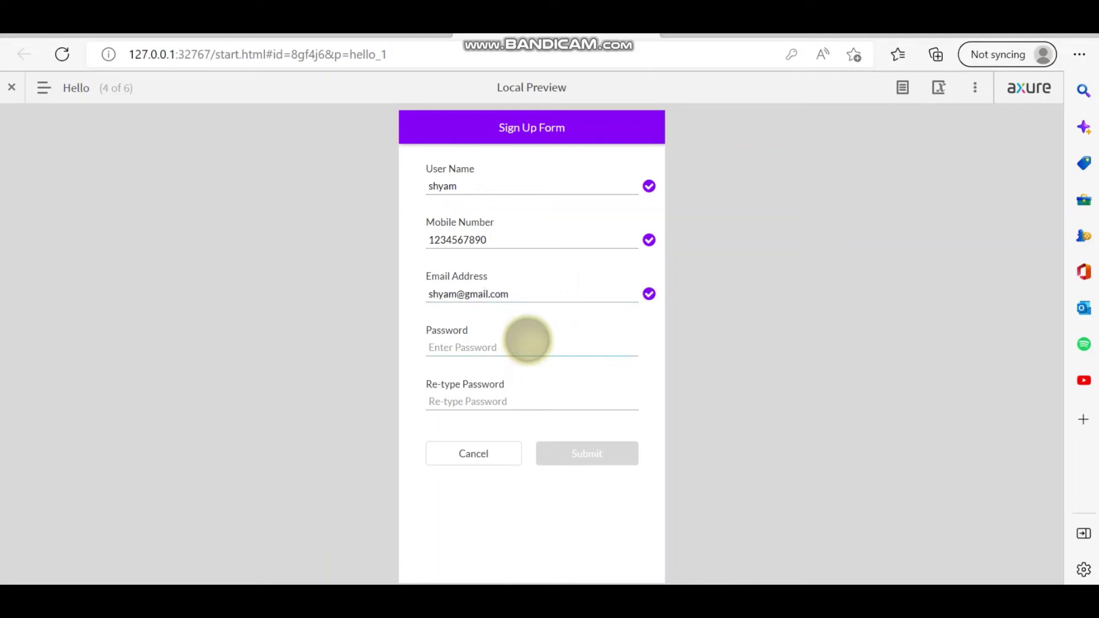
type("•••")
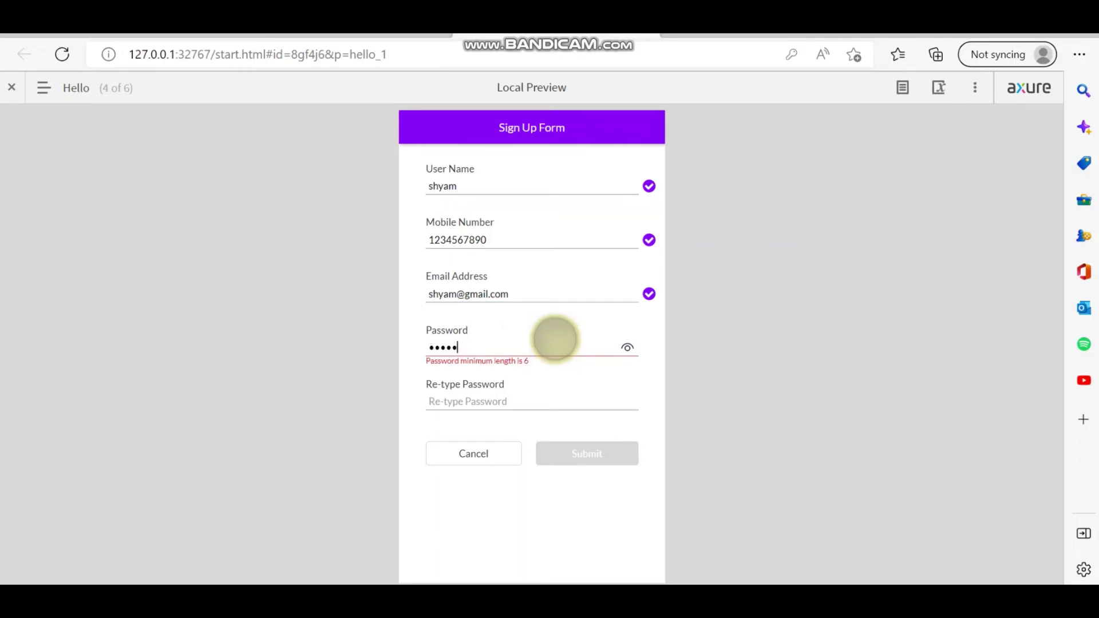
type("3456")
Reveal the password, delete its extra digit, retype it to match, and submit.
left_click(627, 348)
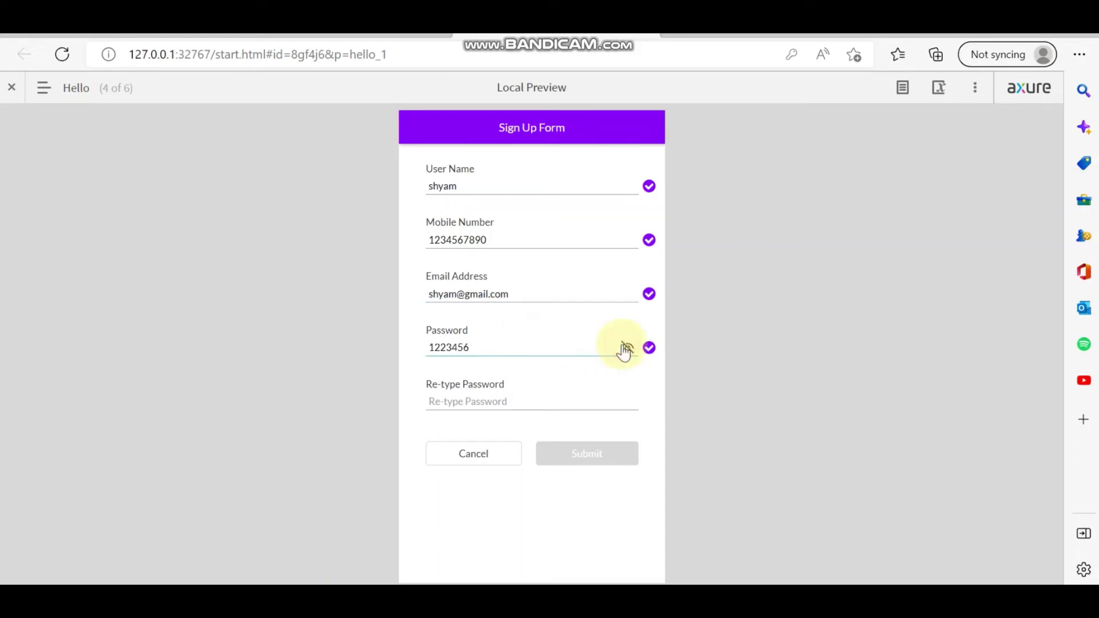
left_click(453, 347)
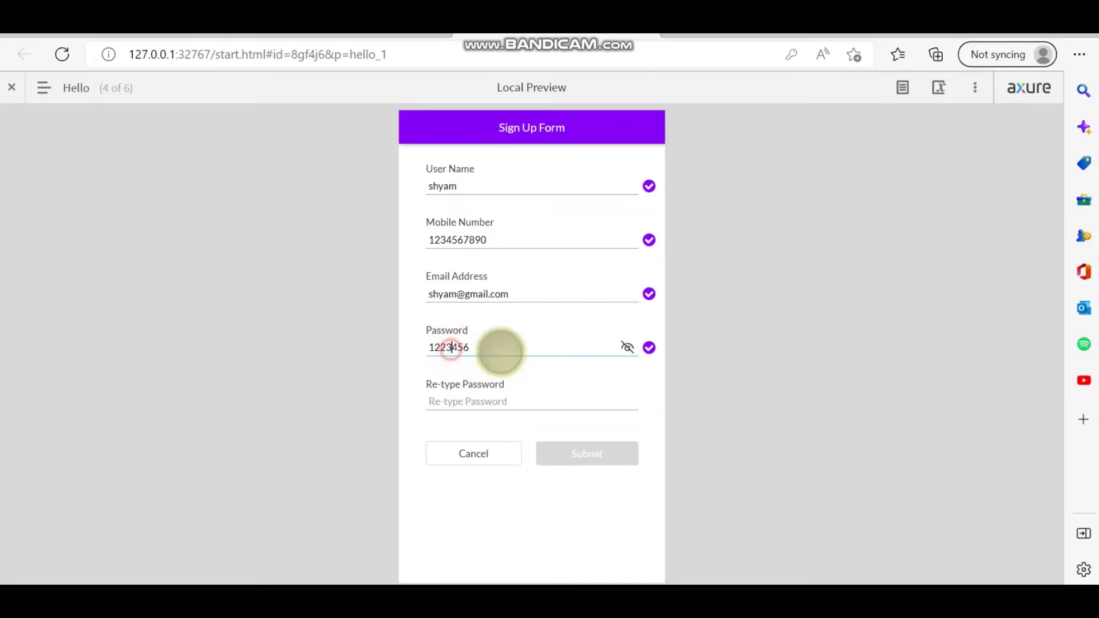
key("BackSpace")
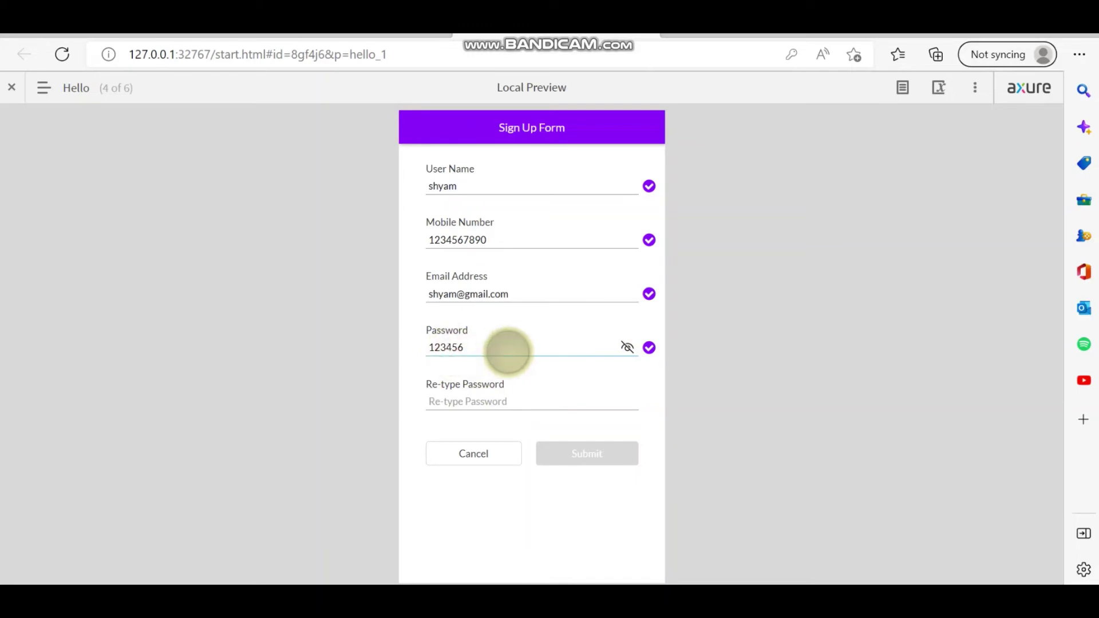
left_click(482, 404)
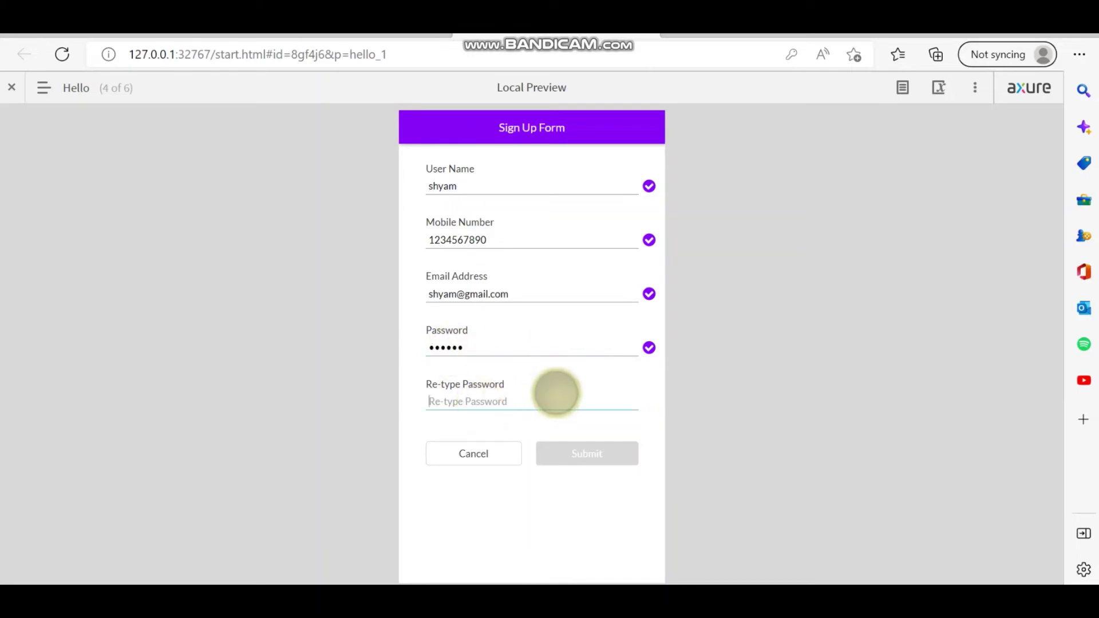
type("123456")
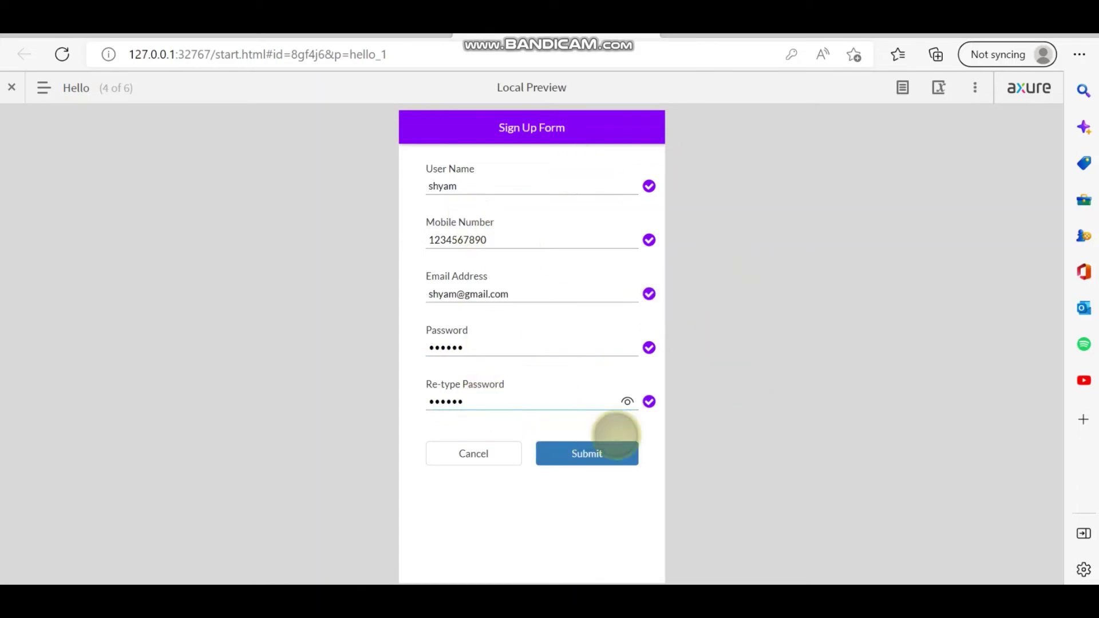
left_click(594, 452)
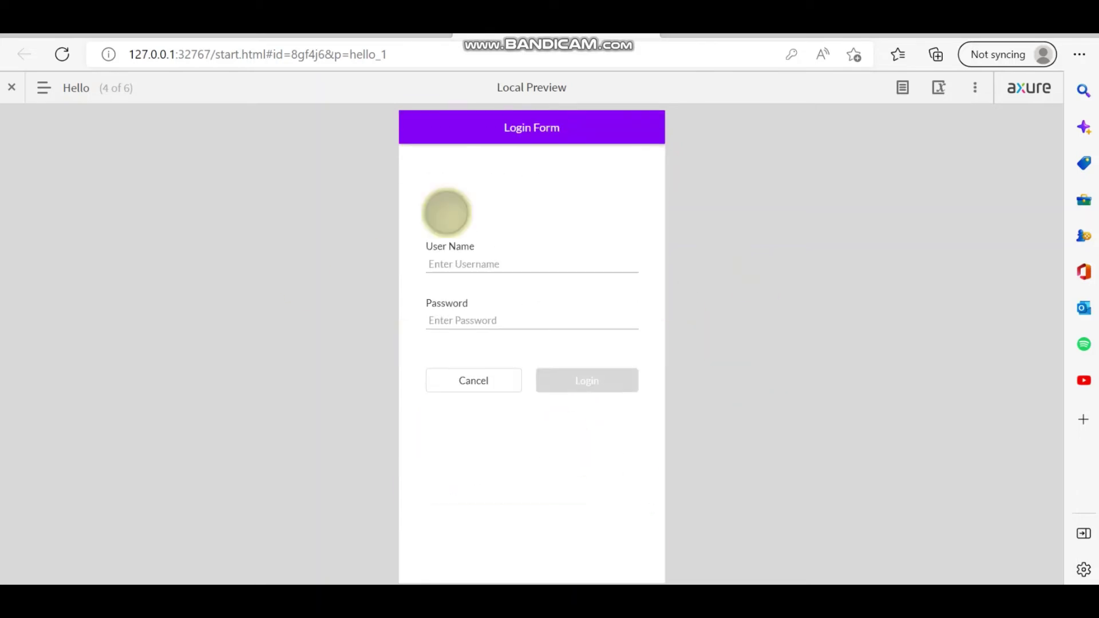
Log in with the newly registered user name and password.
left_click(452, 258)
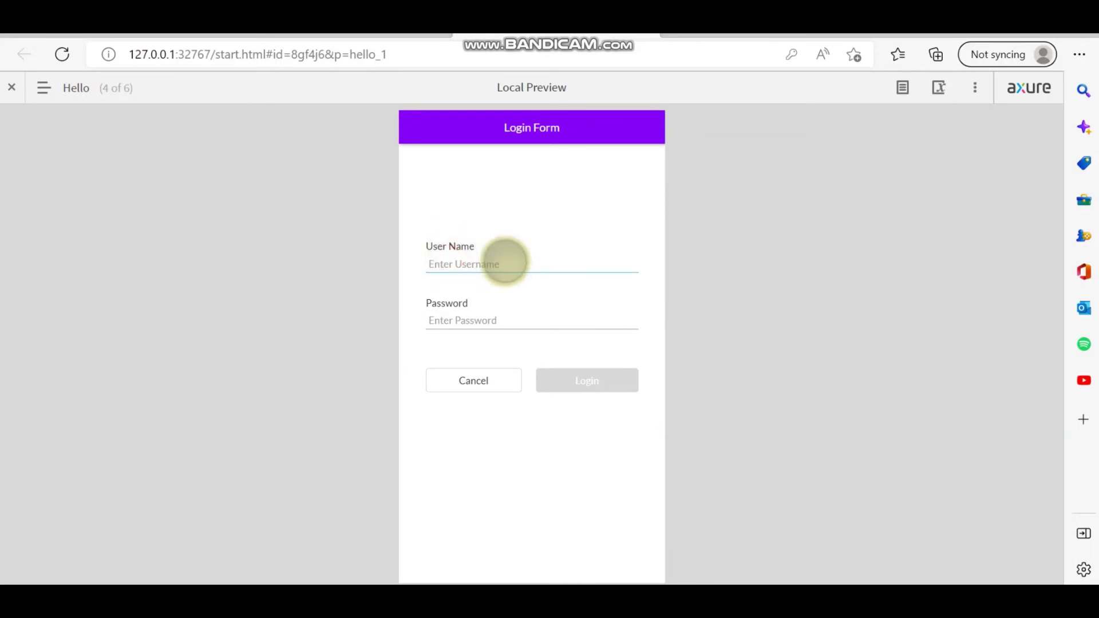
type("shyam")
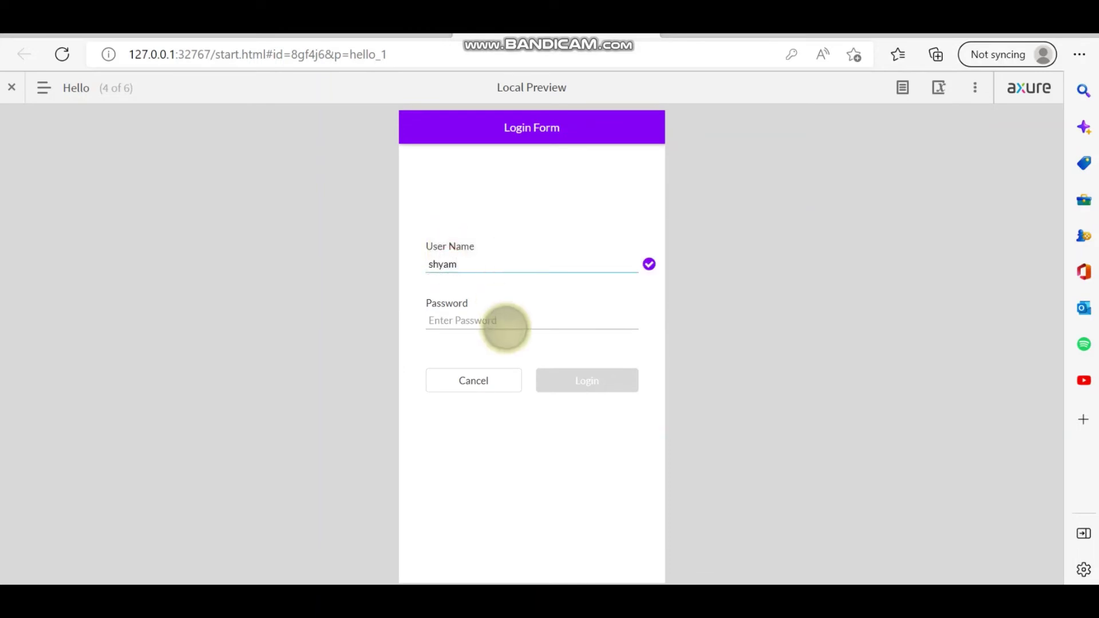
left_click(507, 321)
type("•")
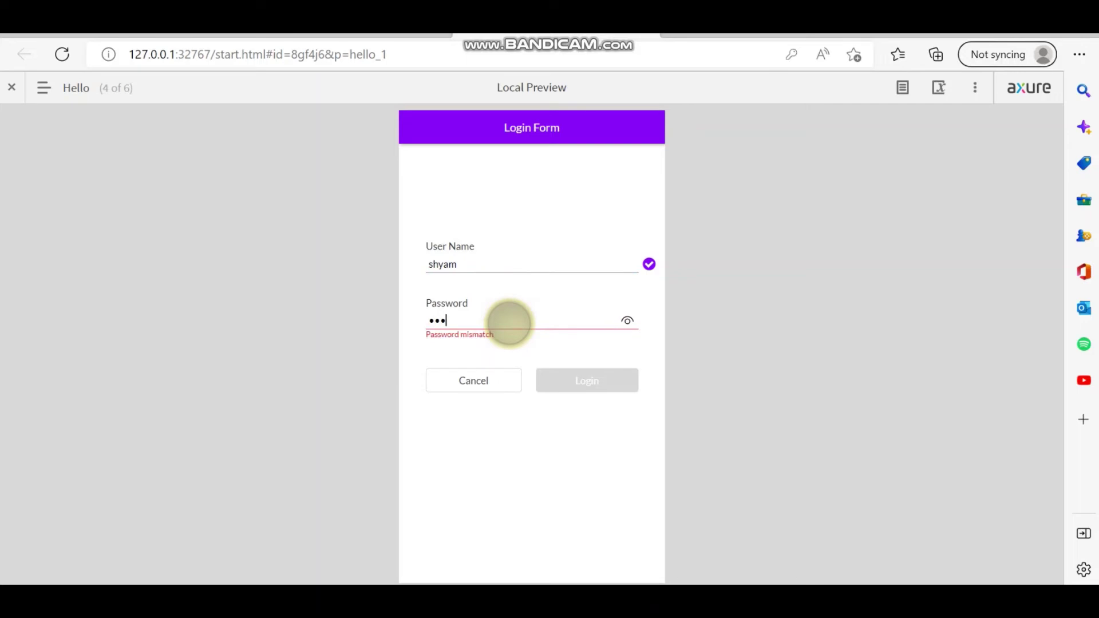
type("•••••")
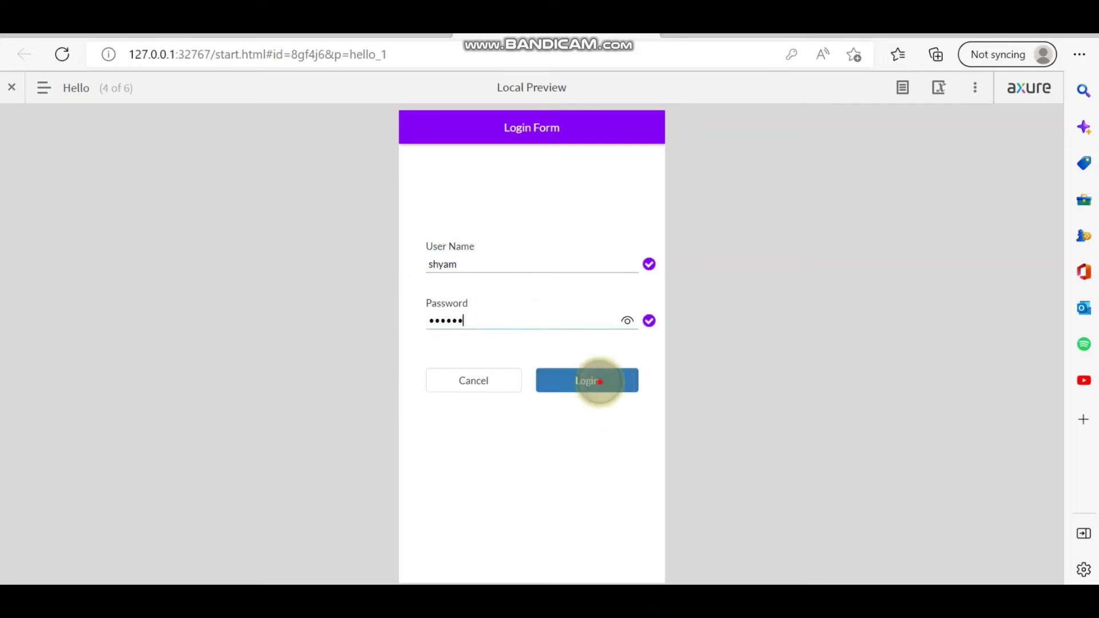
left_click(598, 381)
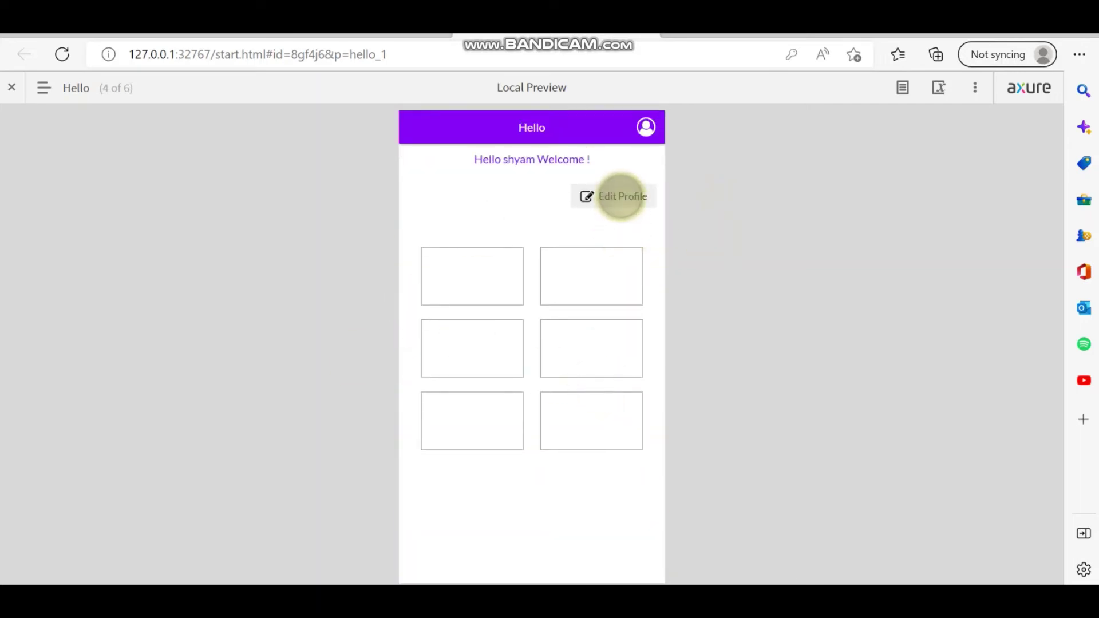
In Edit Profile, replace the user name and password with new values and update.
left_click(621, 196)
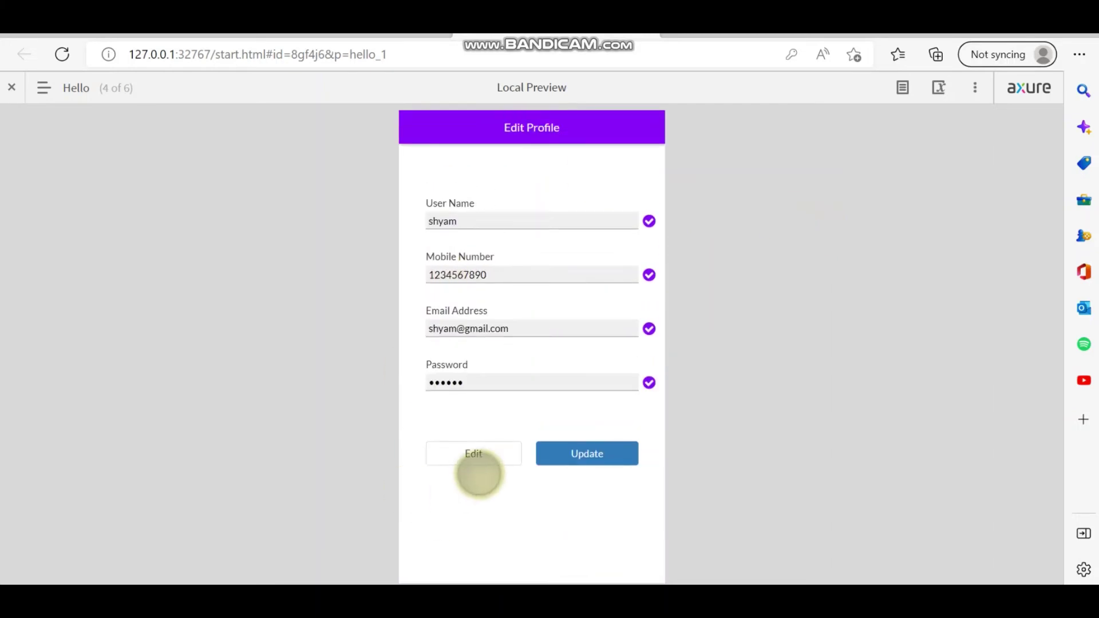
left_click(477, 456)
double_click(491, 221)
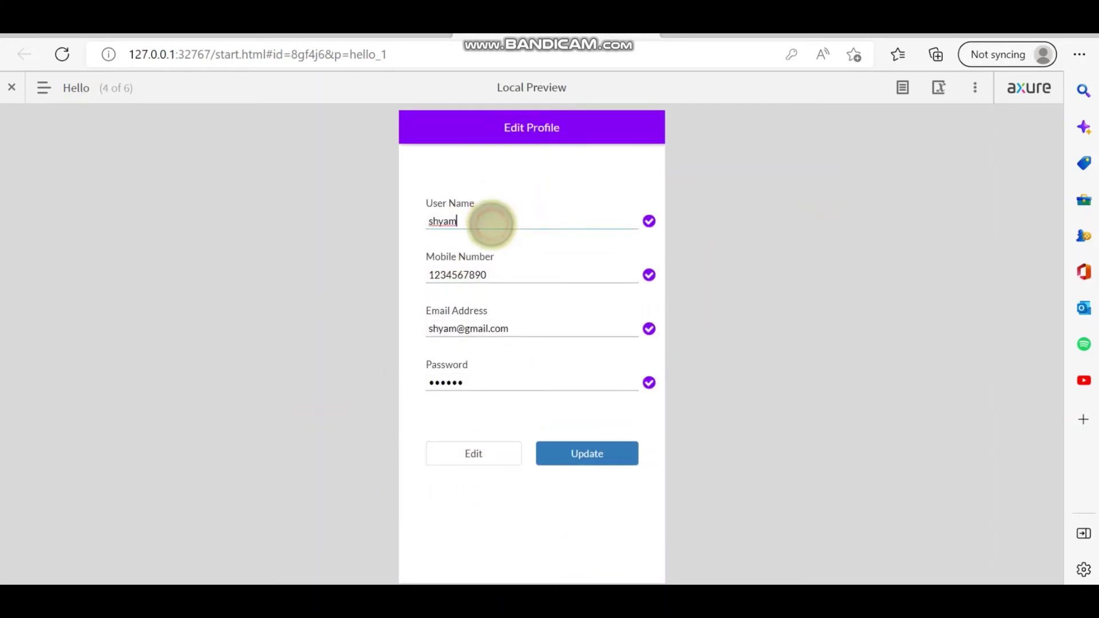
type("ram")
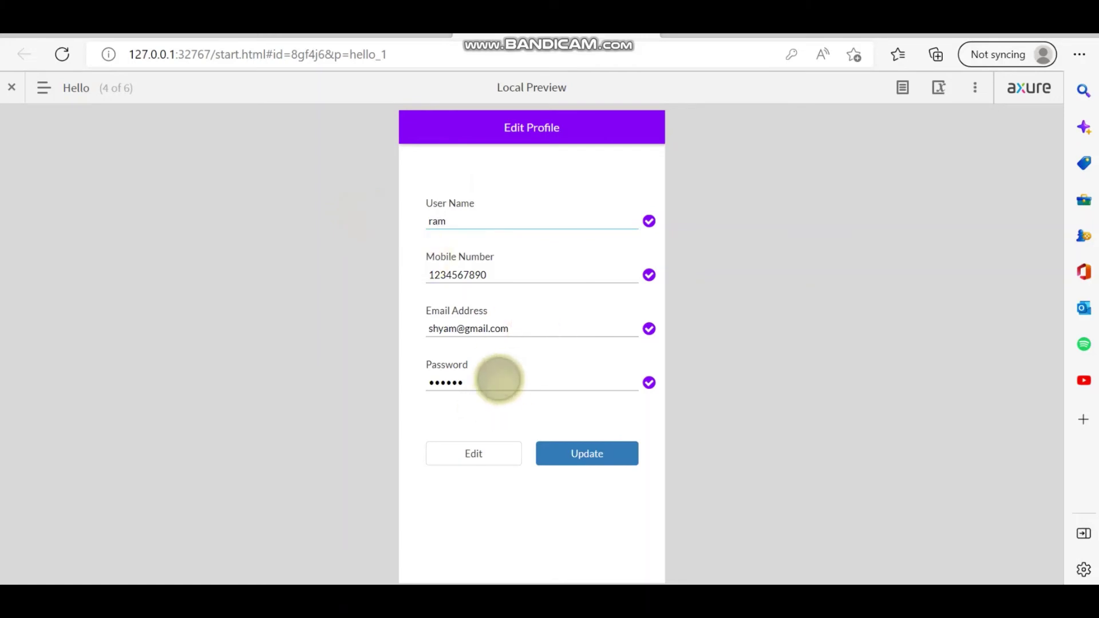
left_click(491, 381)
key("ctrl+a")
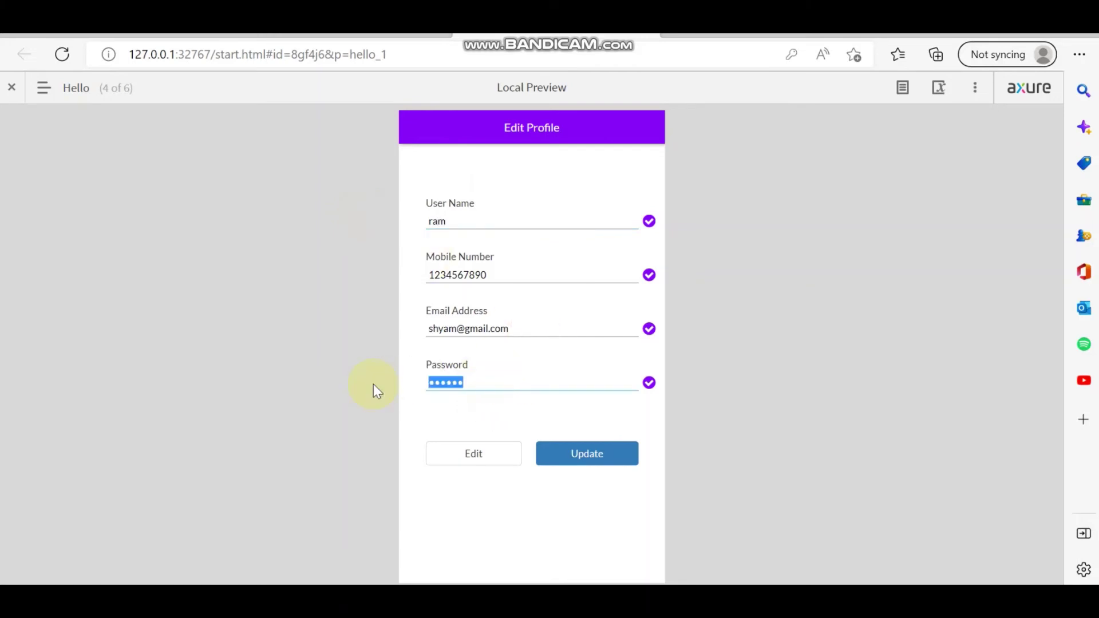
key("BackSpace")
type("12345")
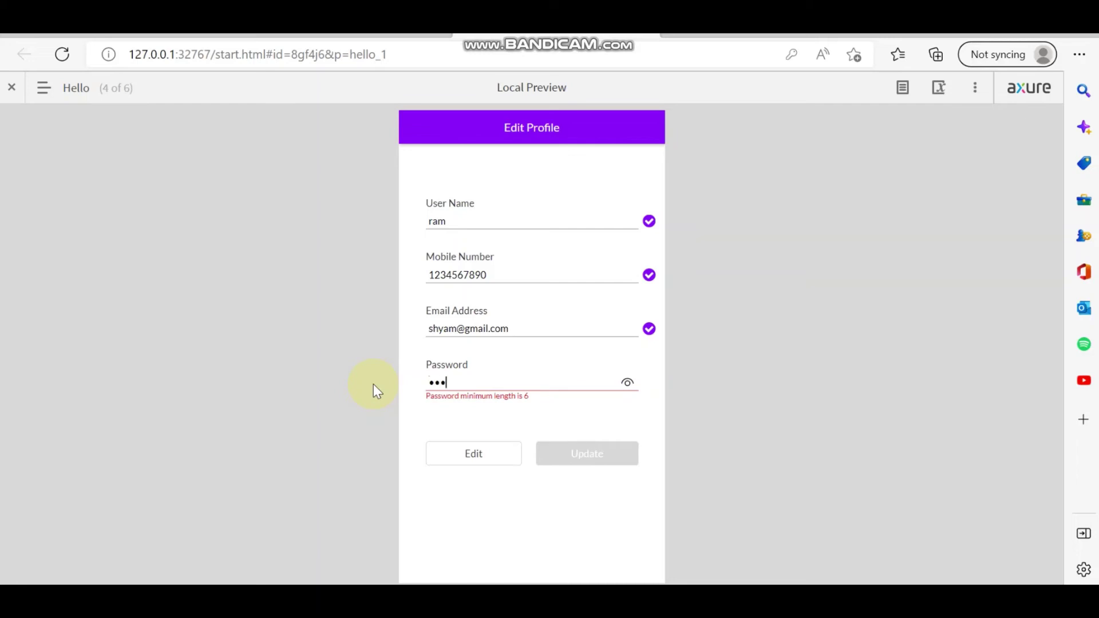
type("67890")
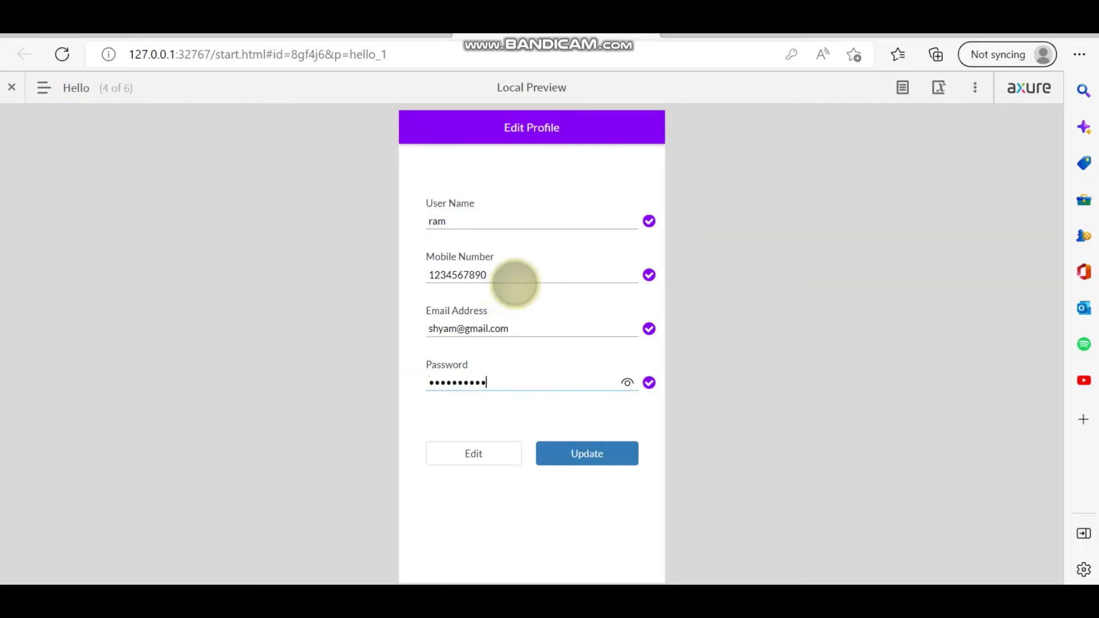
left_click(613, 456)
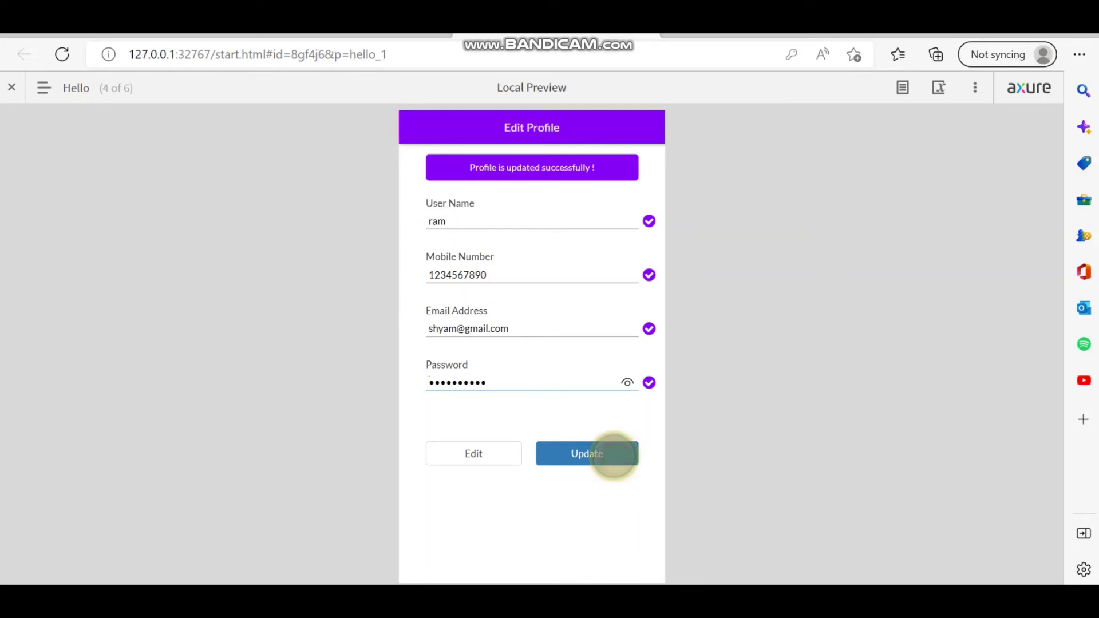
Log in again using the updated user name and password to reach the welcome page.
left_click(522, 259)
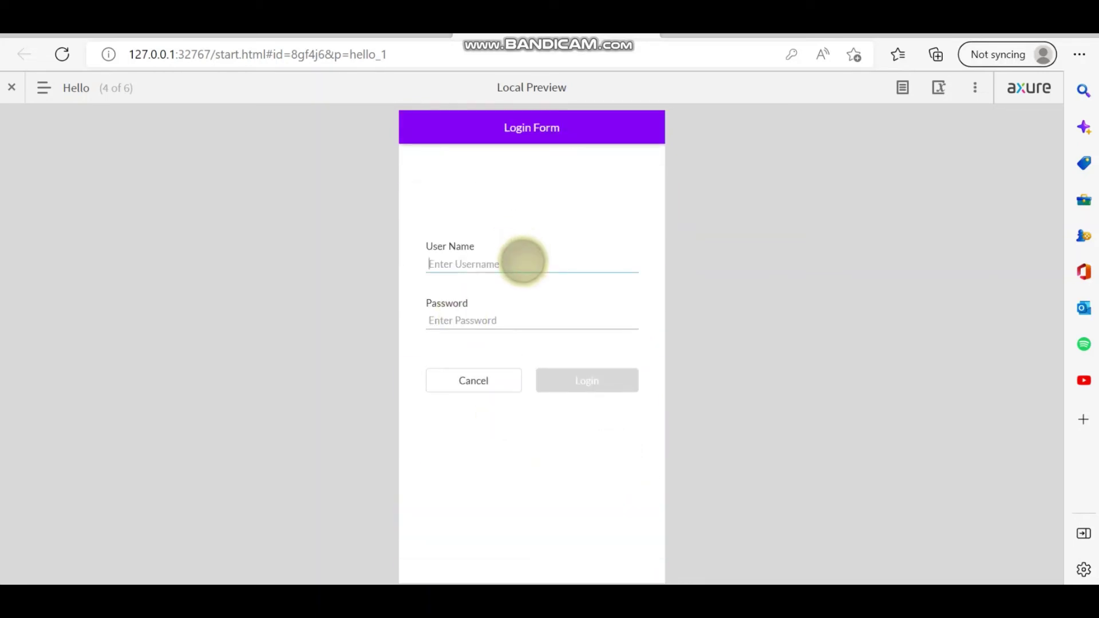
type("ra")
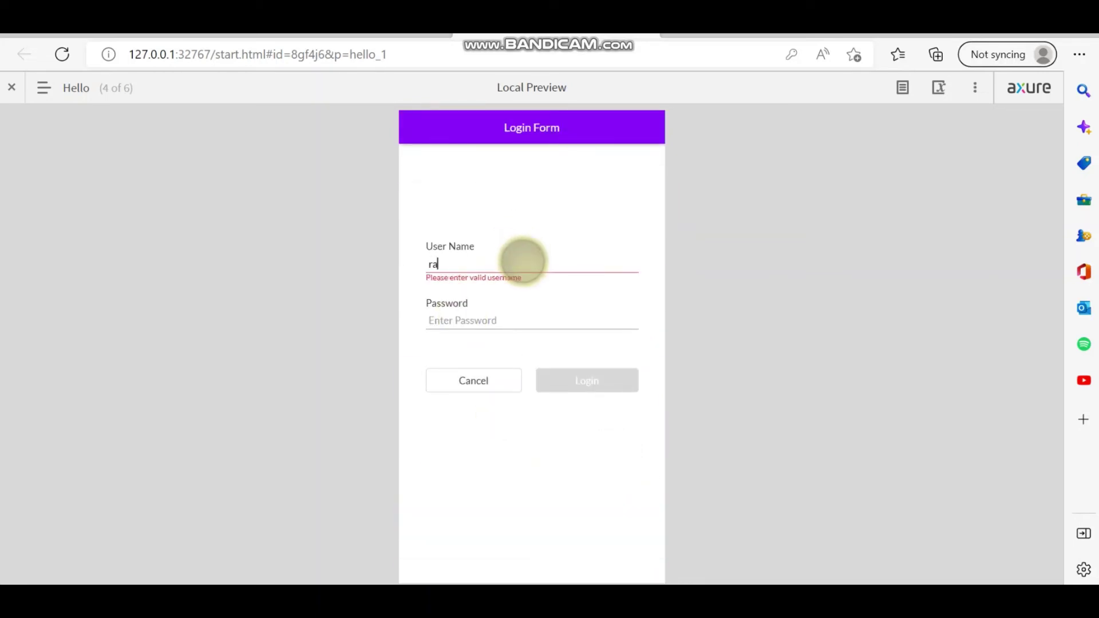
type("m")
left_click(510, 321)
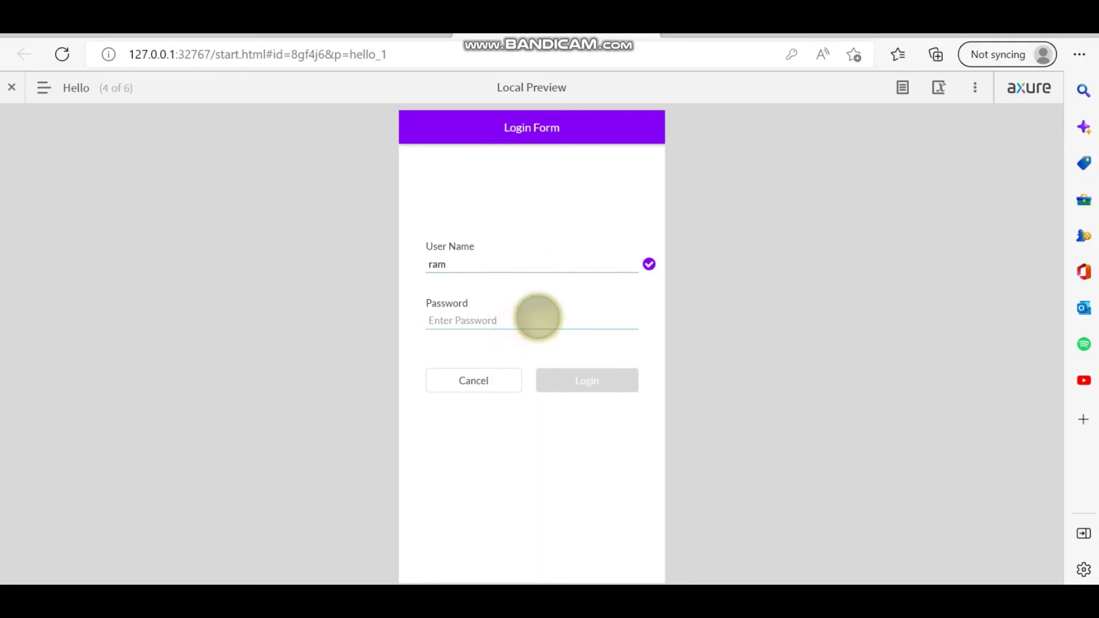
type("12")
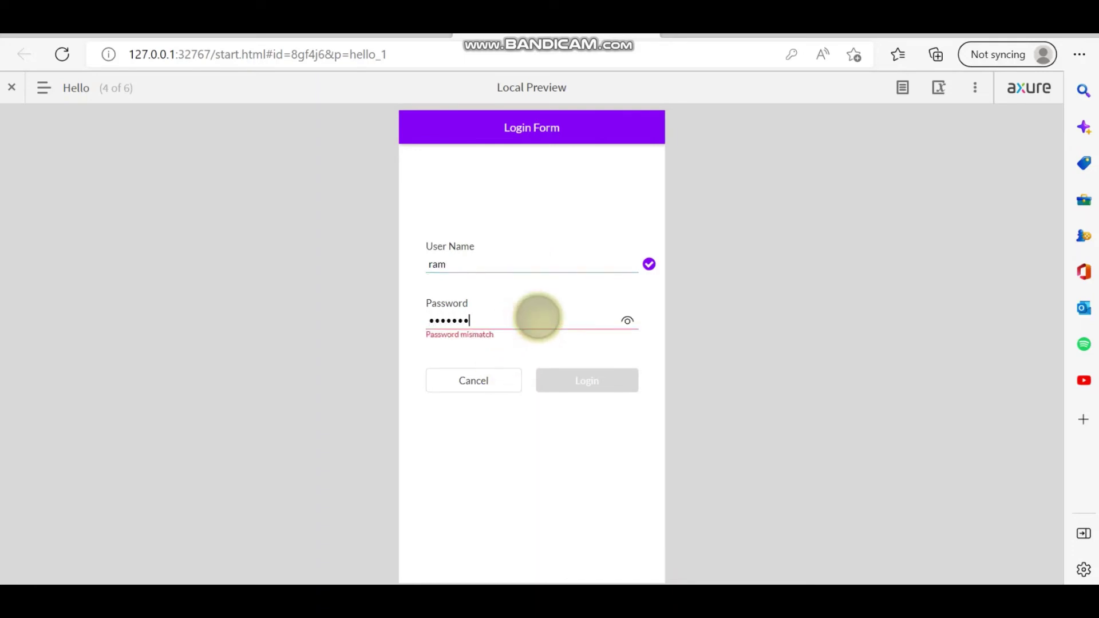
left_click(583, 378)
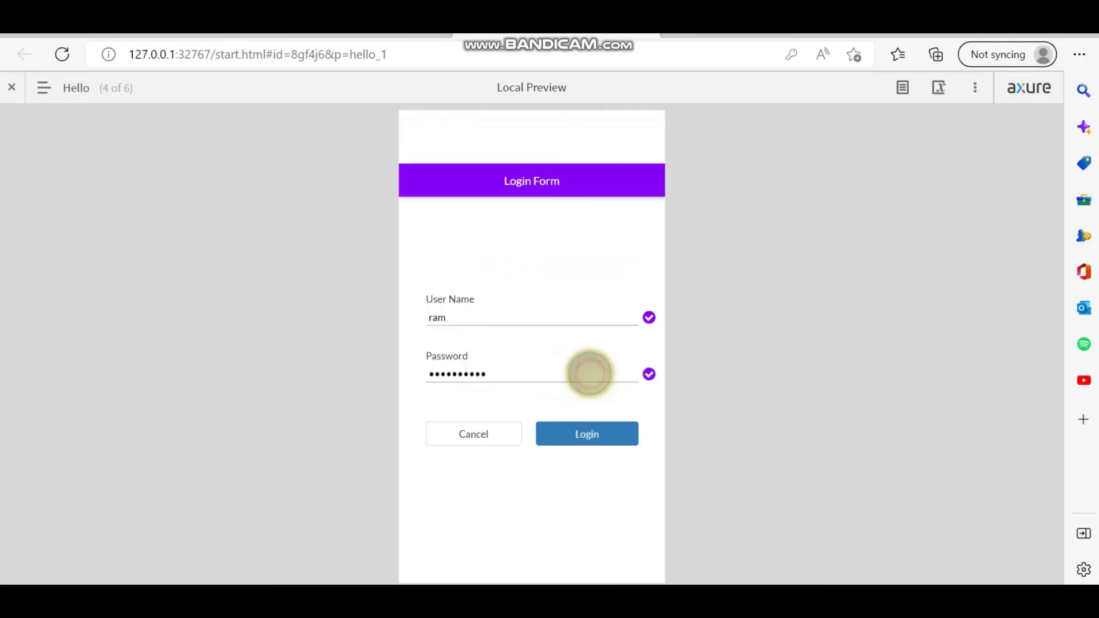
left_click(656, 256)
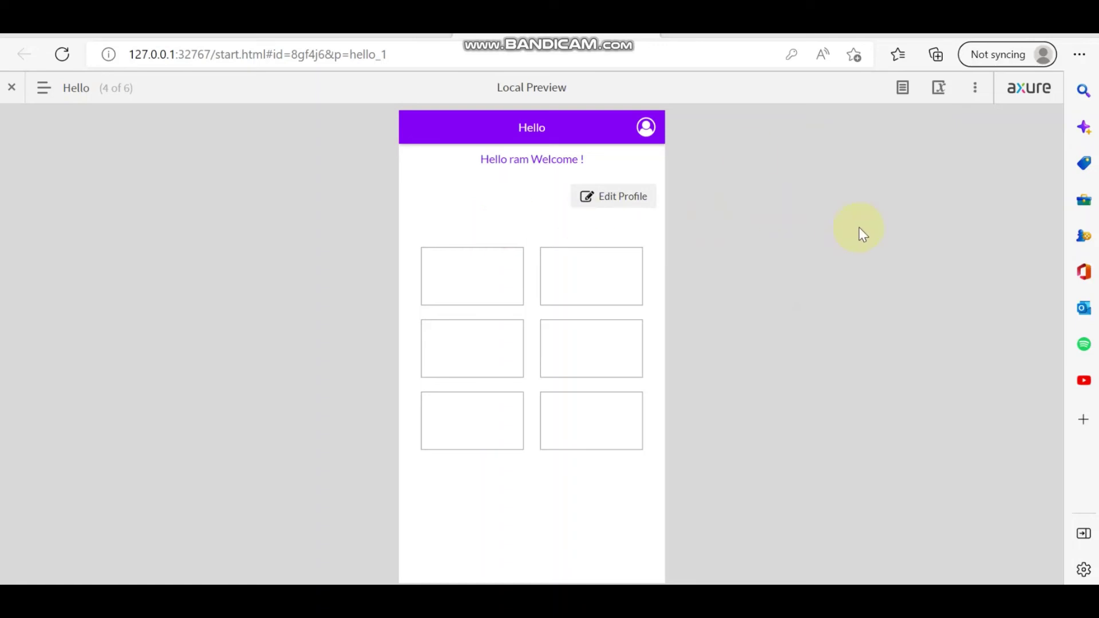
left_click(44, 88)
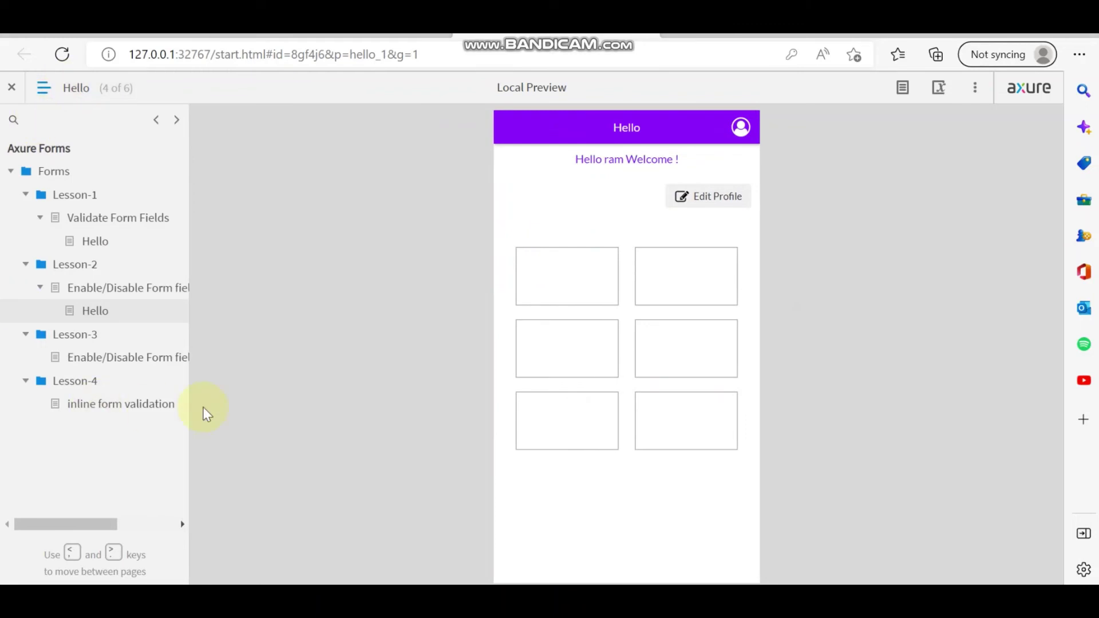
Open Lesson-4's inline form validation page, dismiss the save-password prompt, and follow the Example link.
left_click(115, 406)
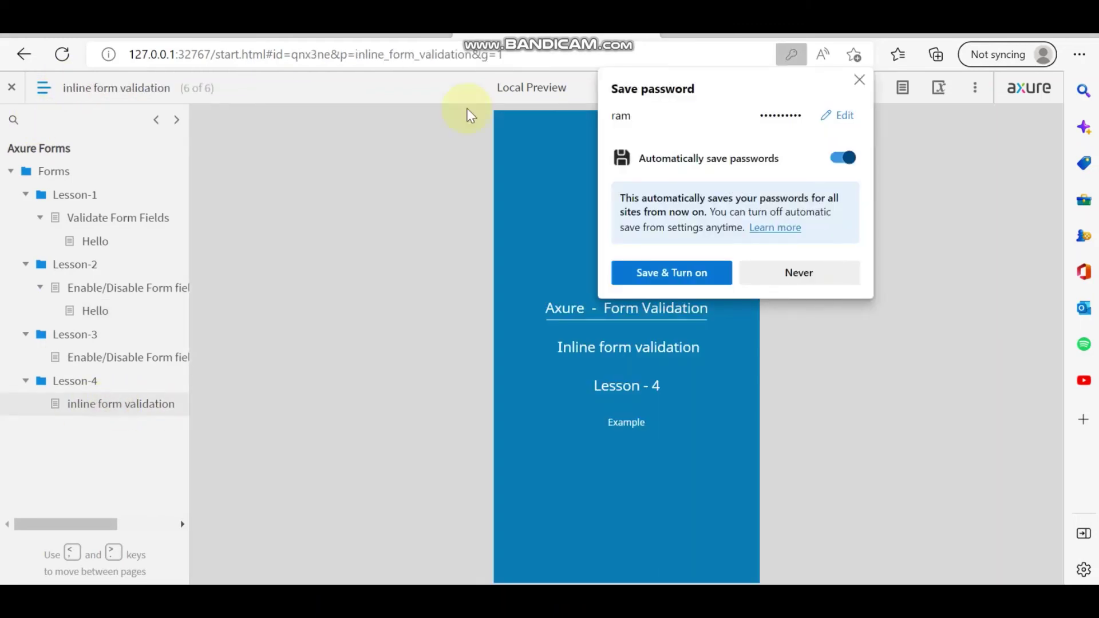
left_click(858, 80)
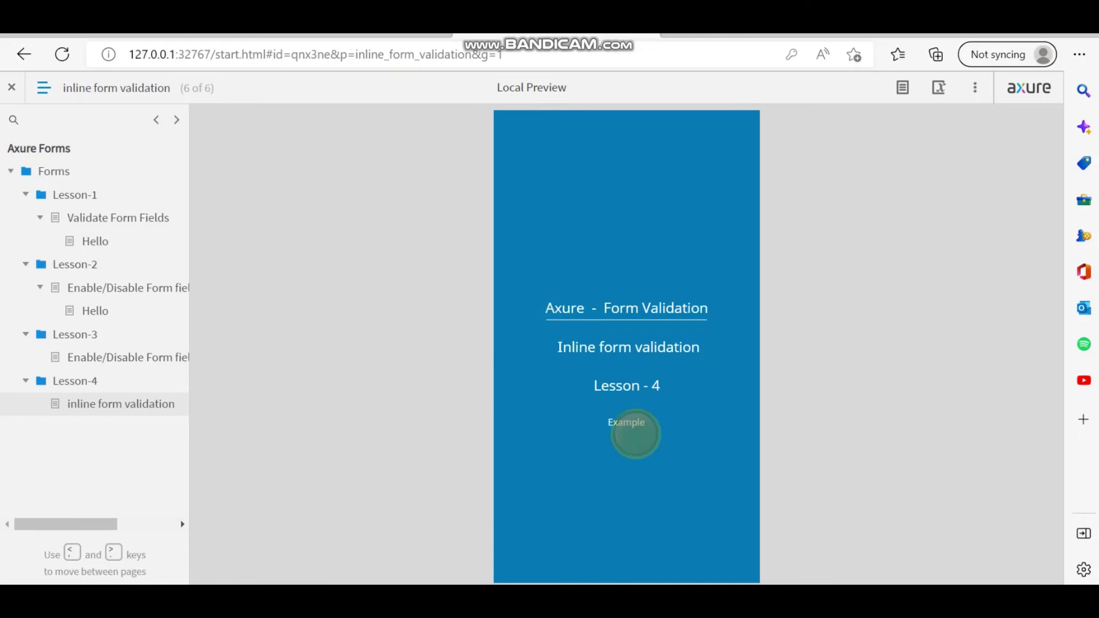
left_click(632, 424)
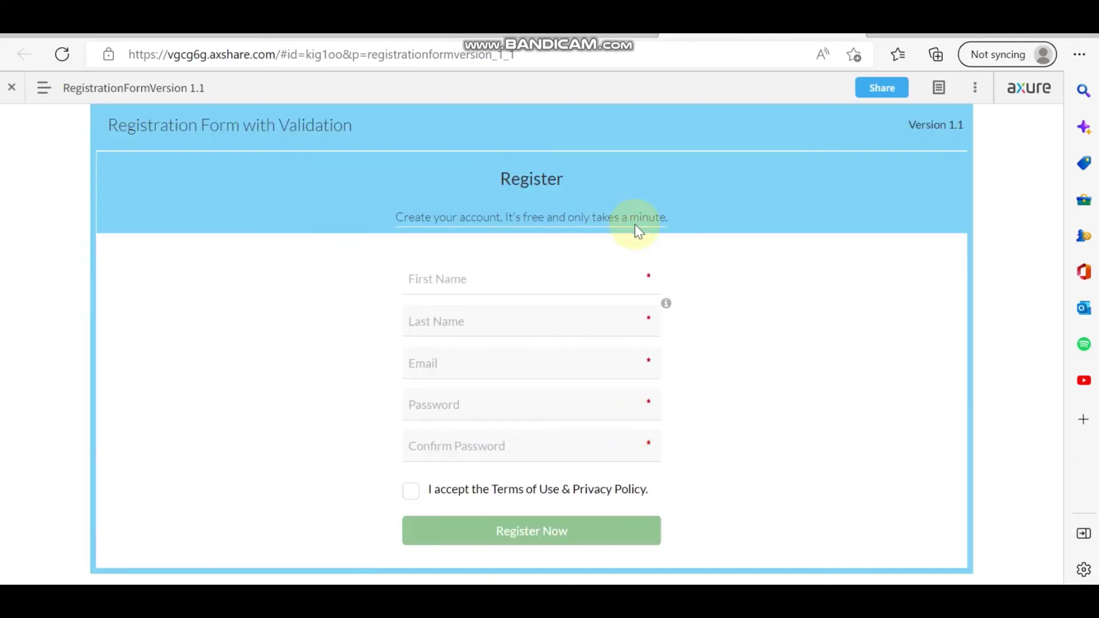
Type a valid first name after correcting attempts, and view the alphabetic, 3–15 character name rules.
left_click(465, 285)
type("na")
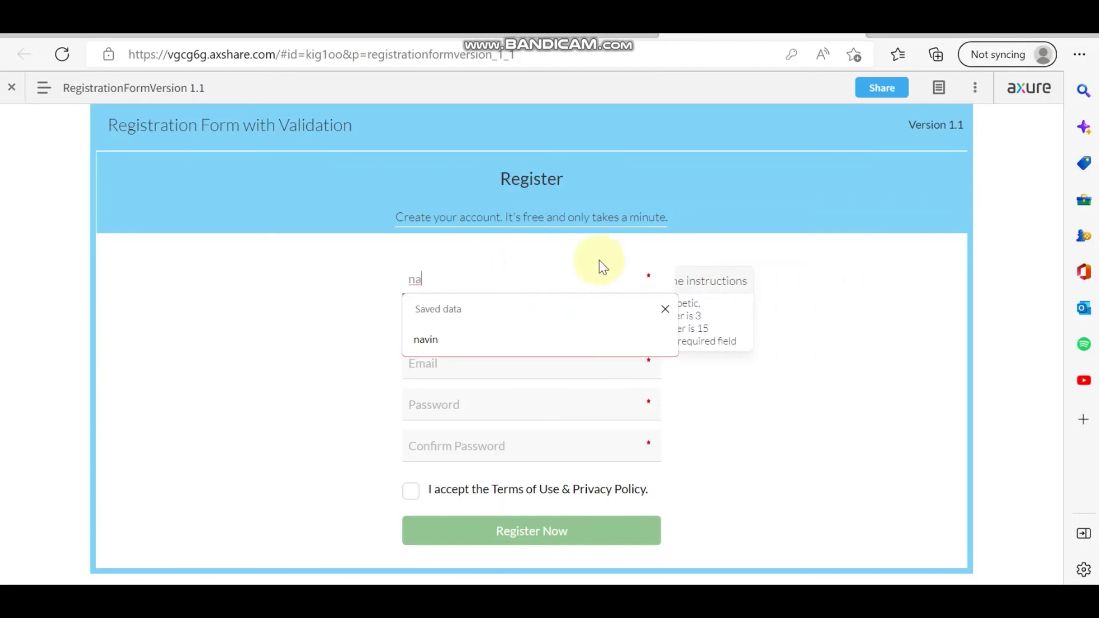
key("BackSpace")
key("BackSpace")
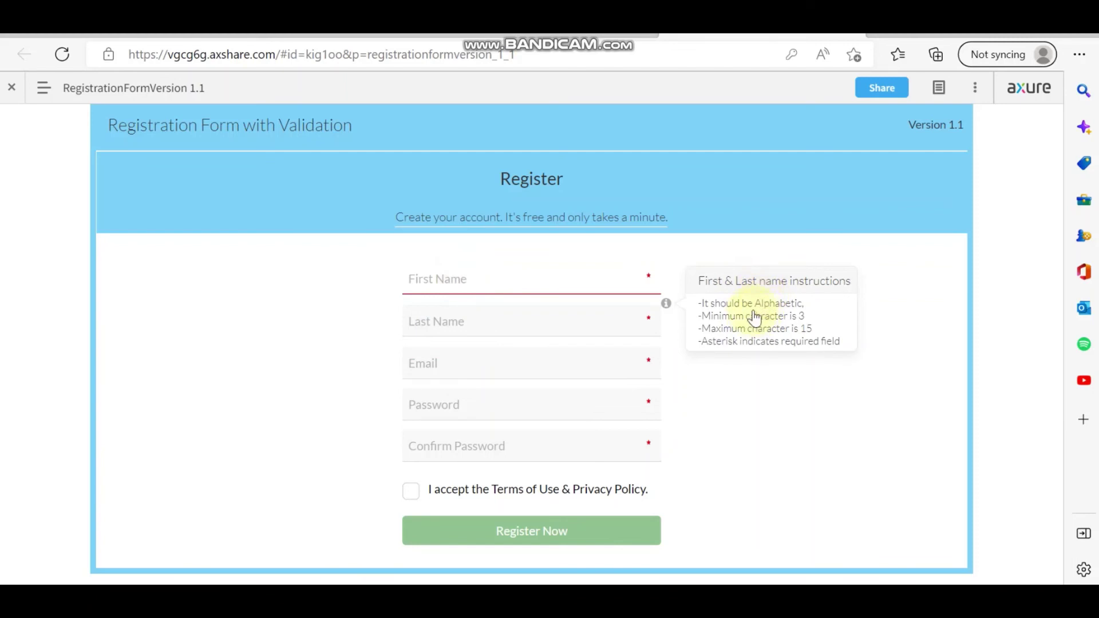
left_click(482, 286)
type("s")
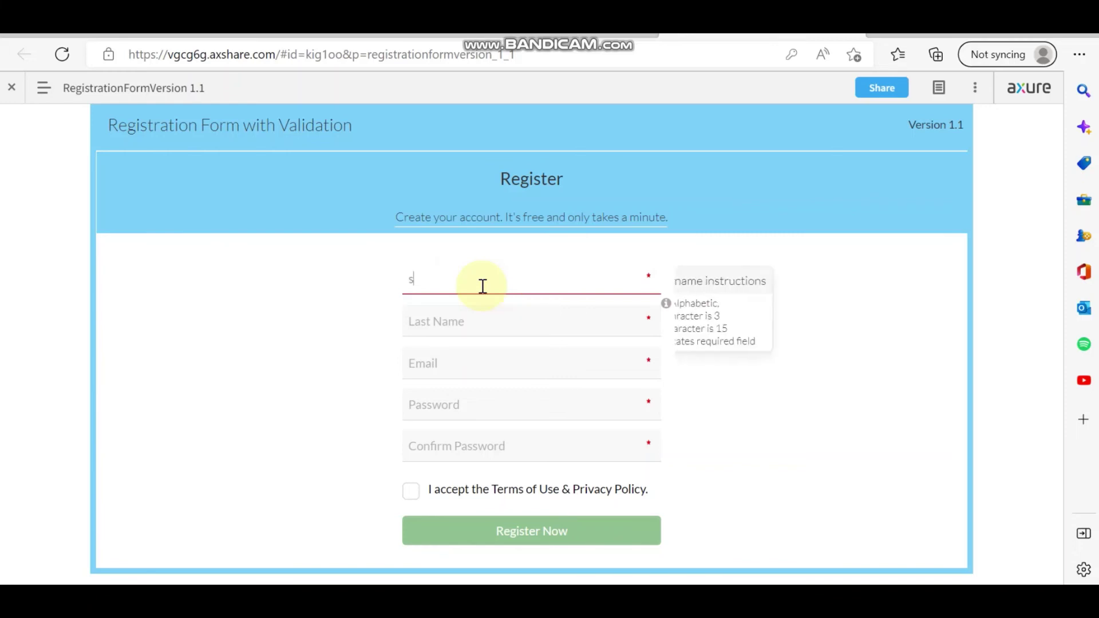
type("ahi")
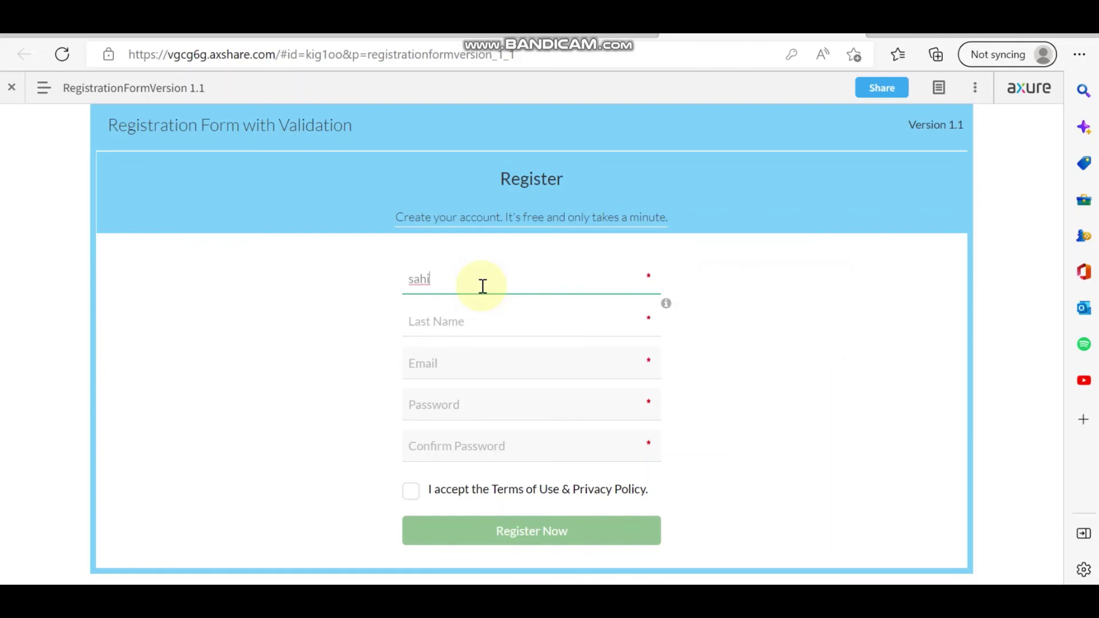
key("BackSpace")
key("BackSpace")
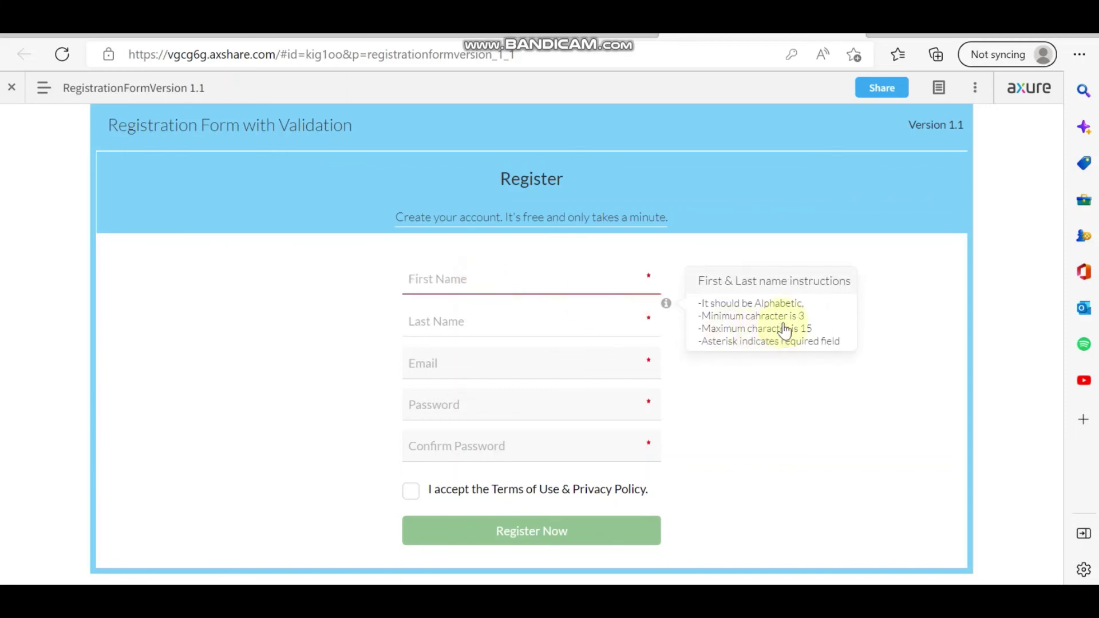
left_click(524, 288)
type("s")
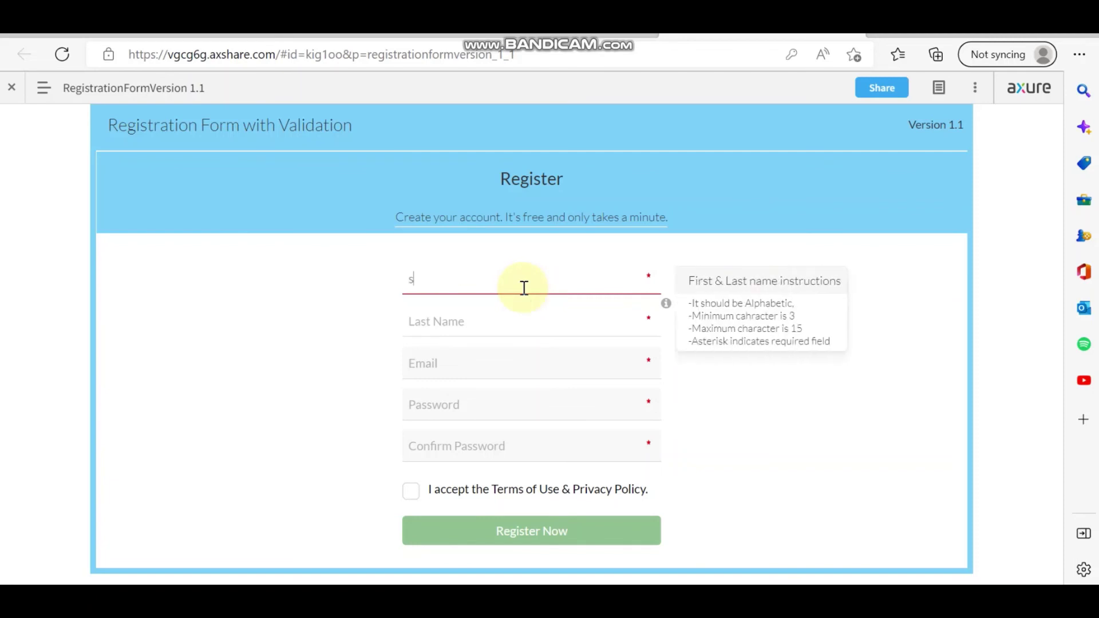
type("ahil")
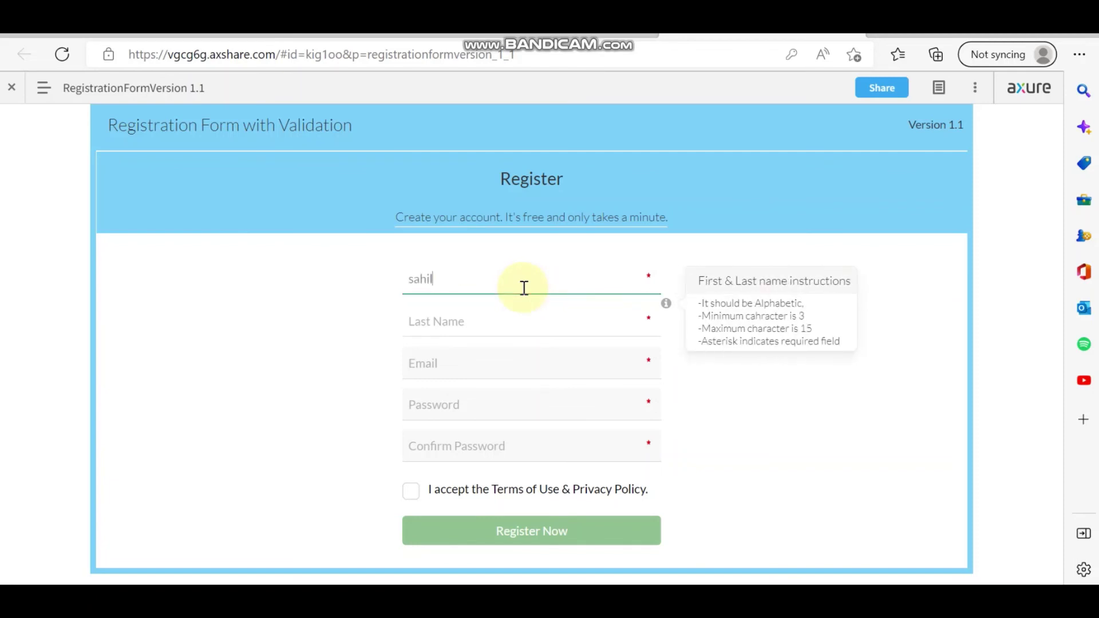
left_click(508, 329)
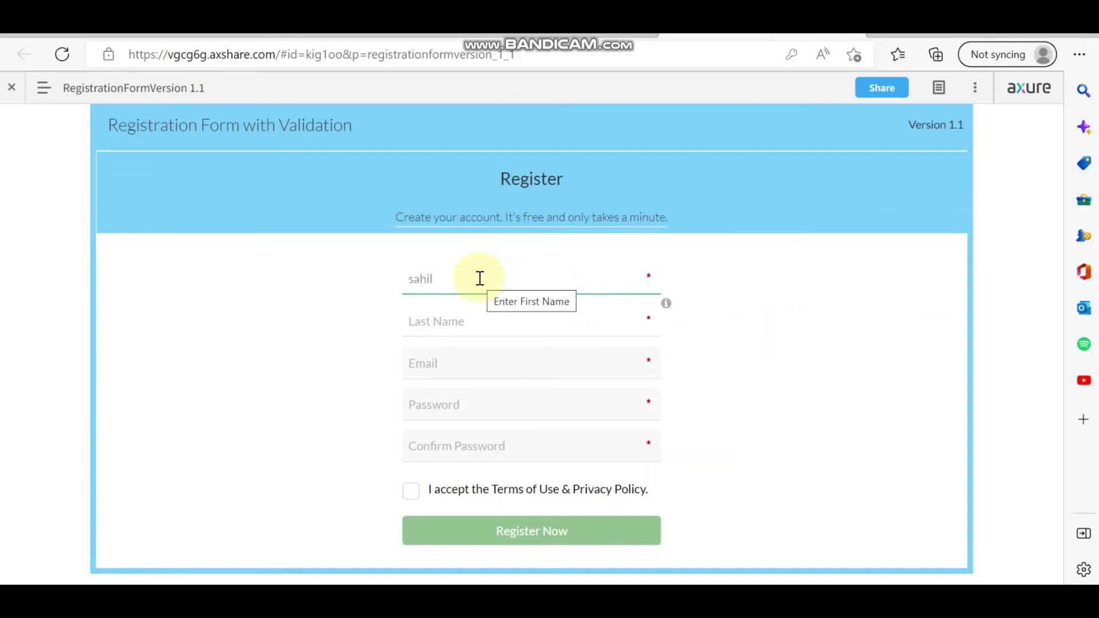
left_click(666, 303)
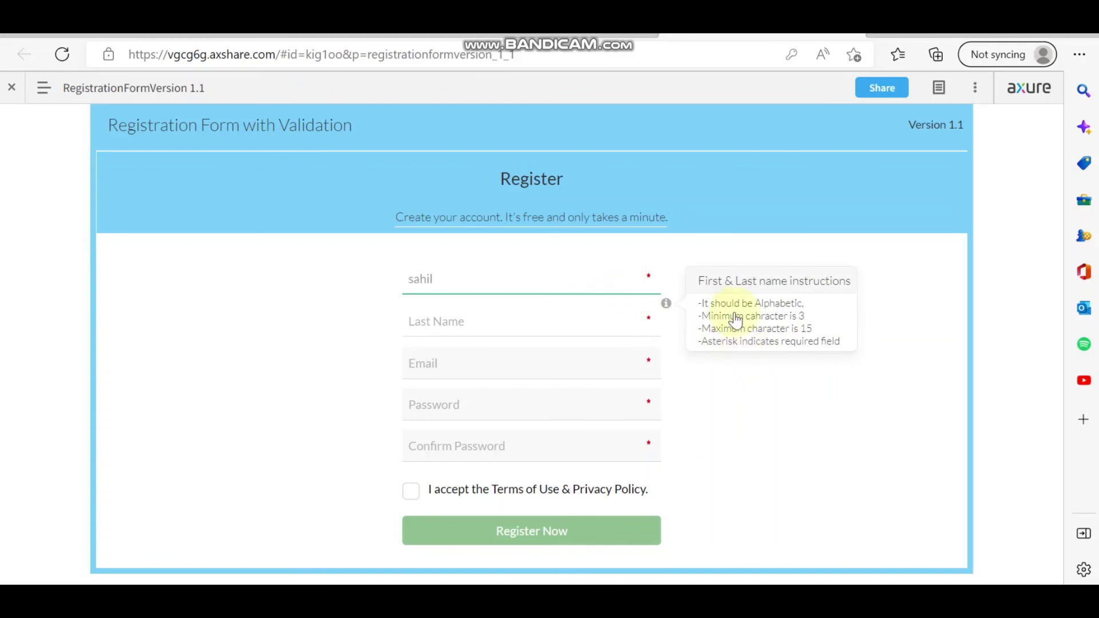
left_click(667, 308)
left_click(750, 270)
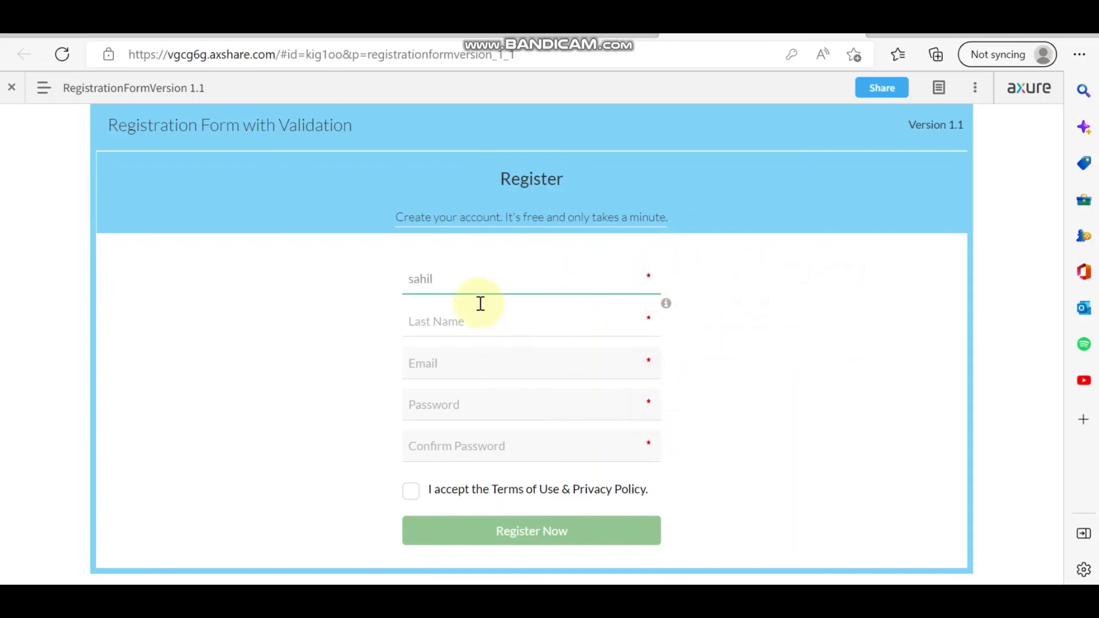
left_click(446, 279)
key("BackSpace")
key("BackSpace")
key("BackSpace")
key("BackSpace")
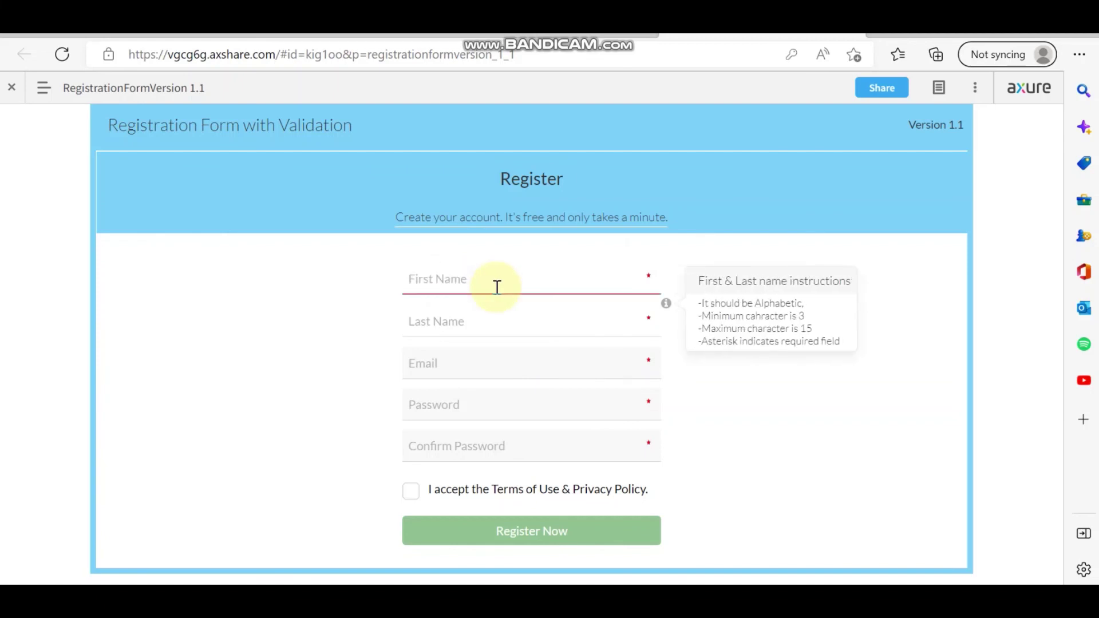
type("s")
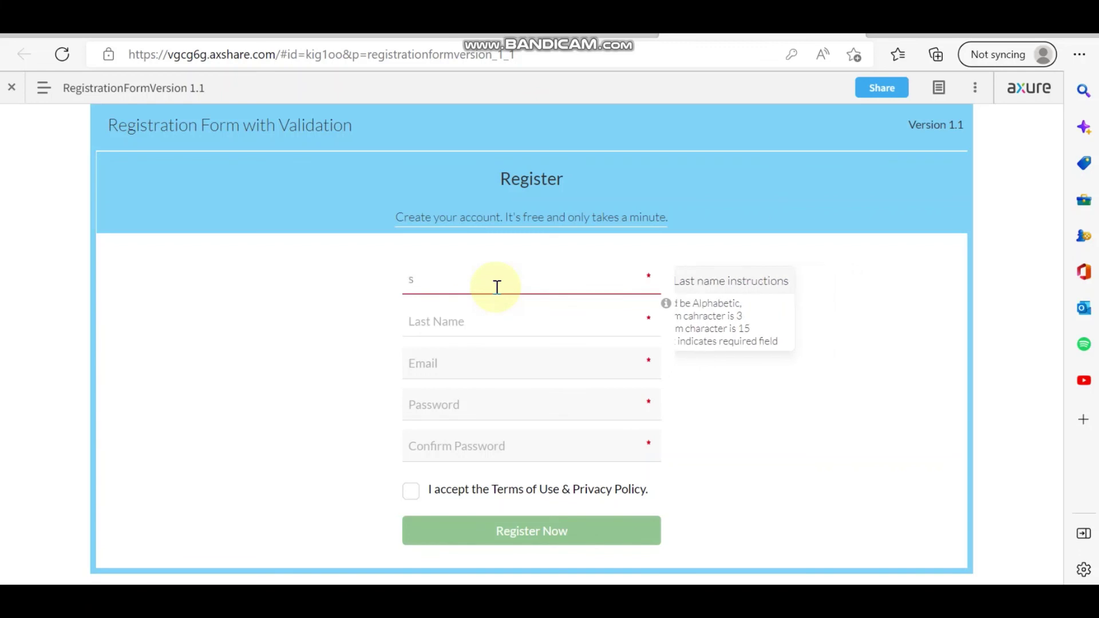
key("BackSpace")
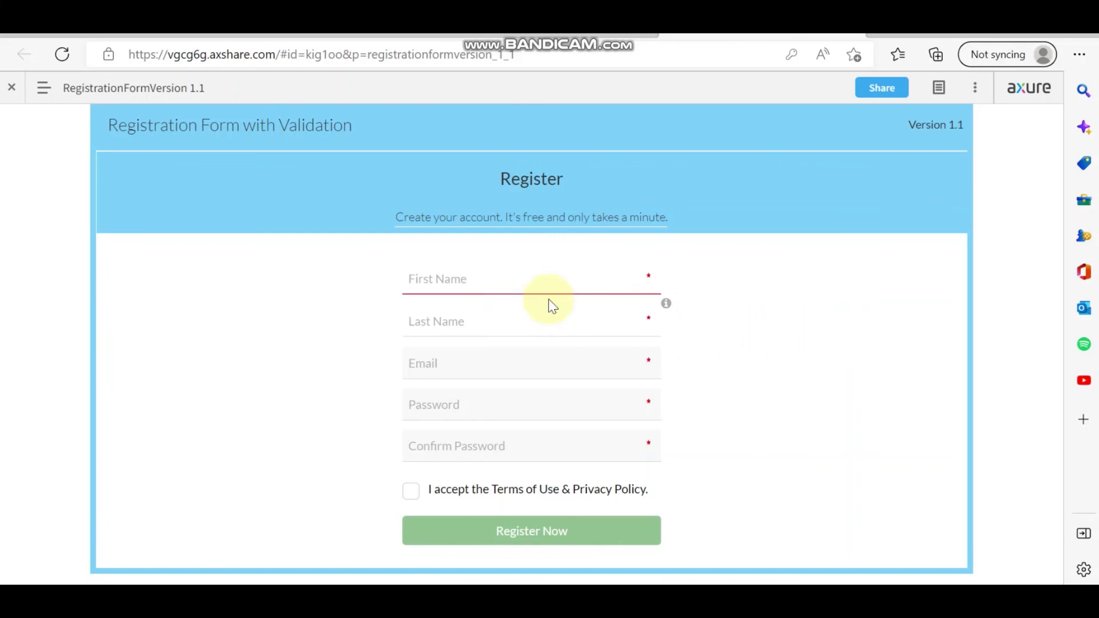
left_click(531, 326)
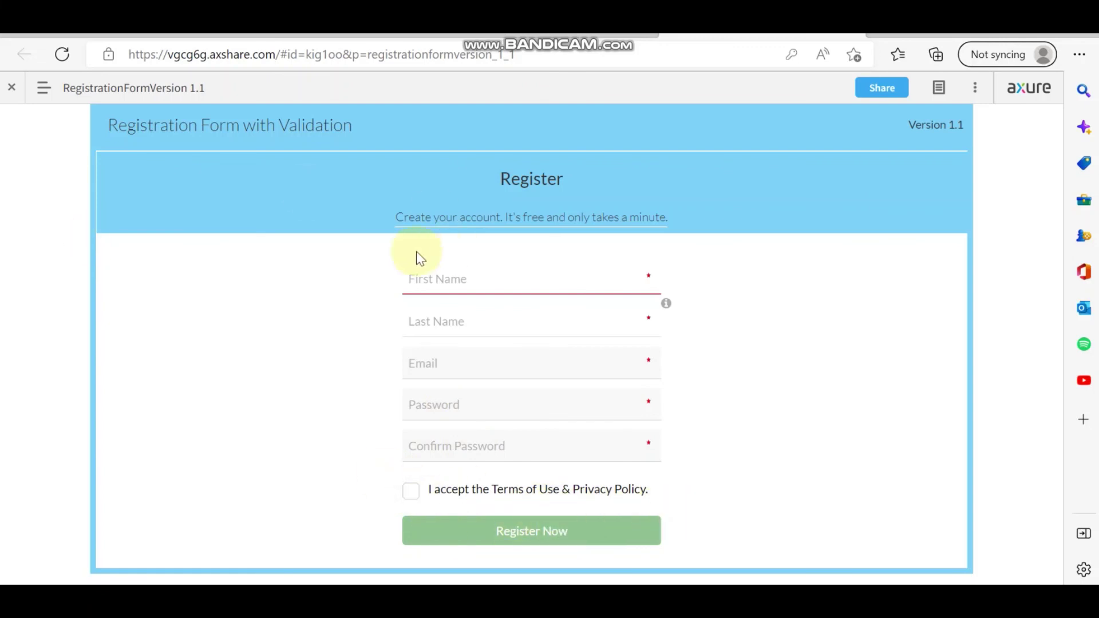
left_click(427, 280)
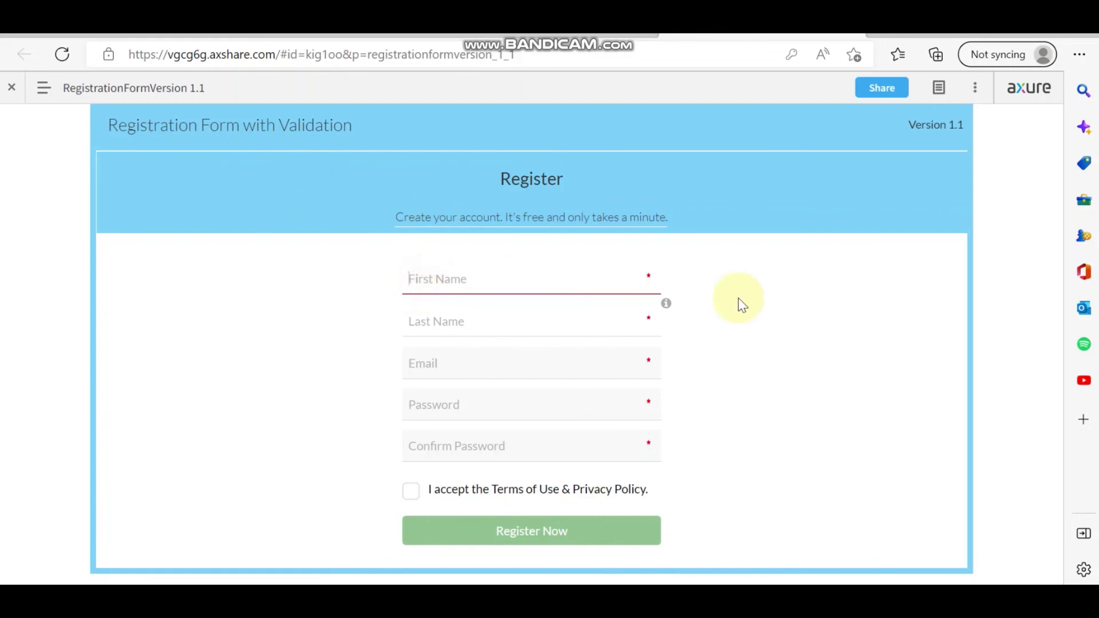
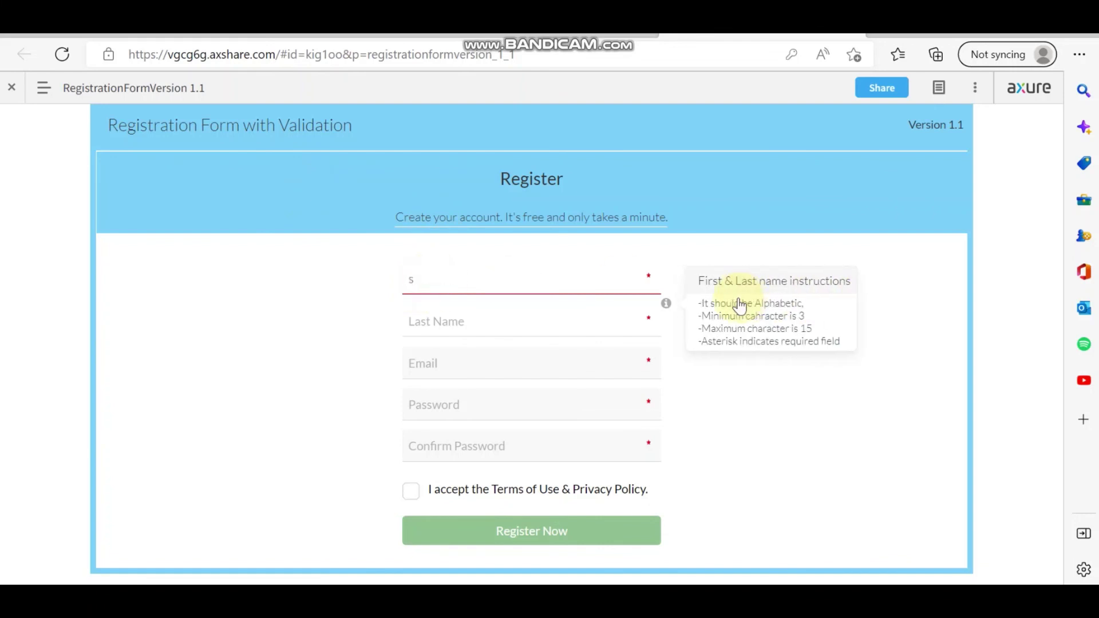
left_click(465, 322)
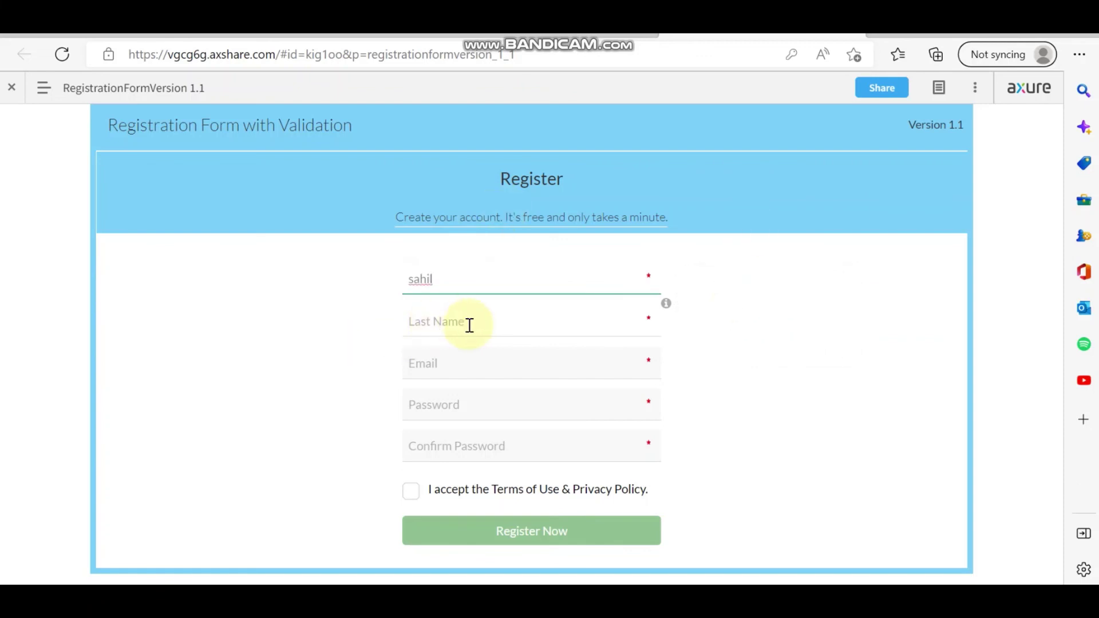
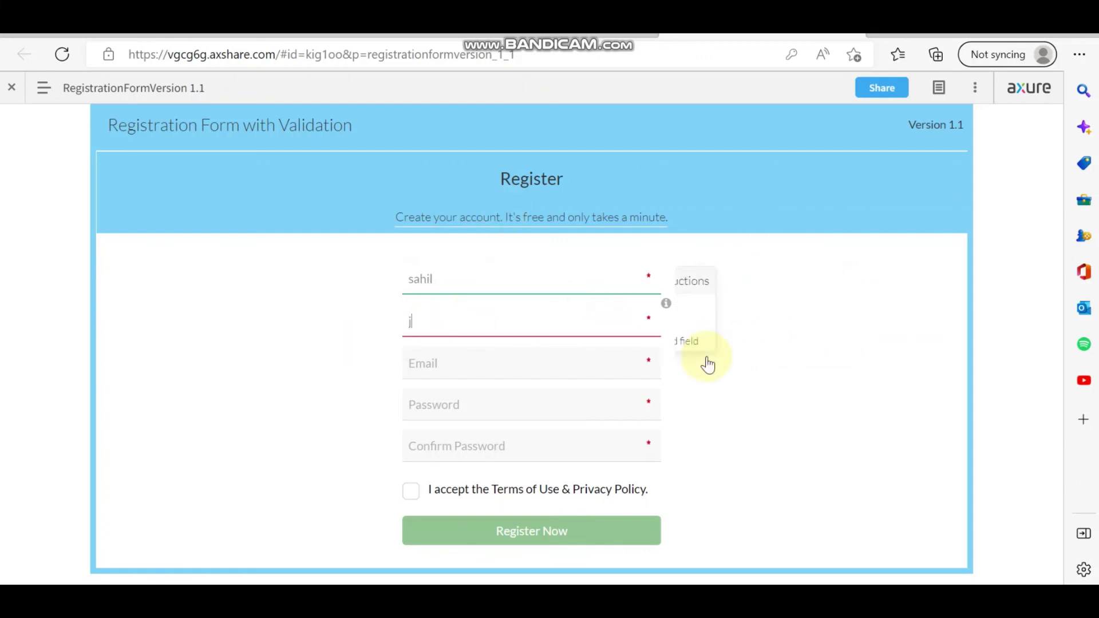
Enter the last name, an email address and a six-digit password.
left_click(452, 363)
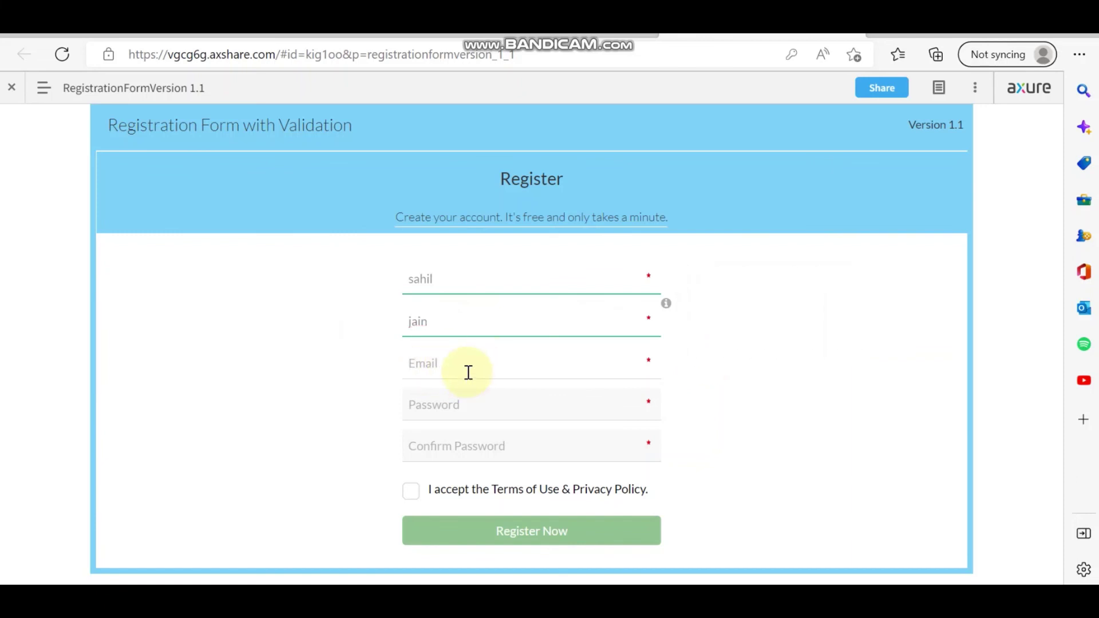
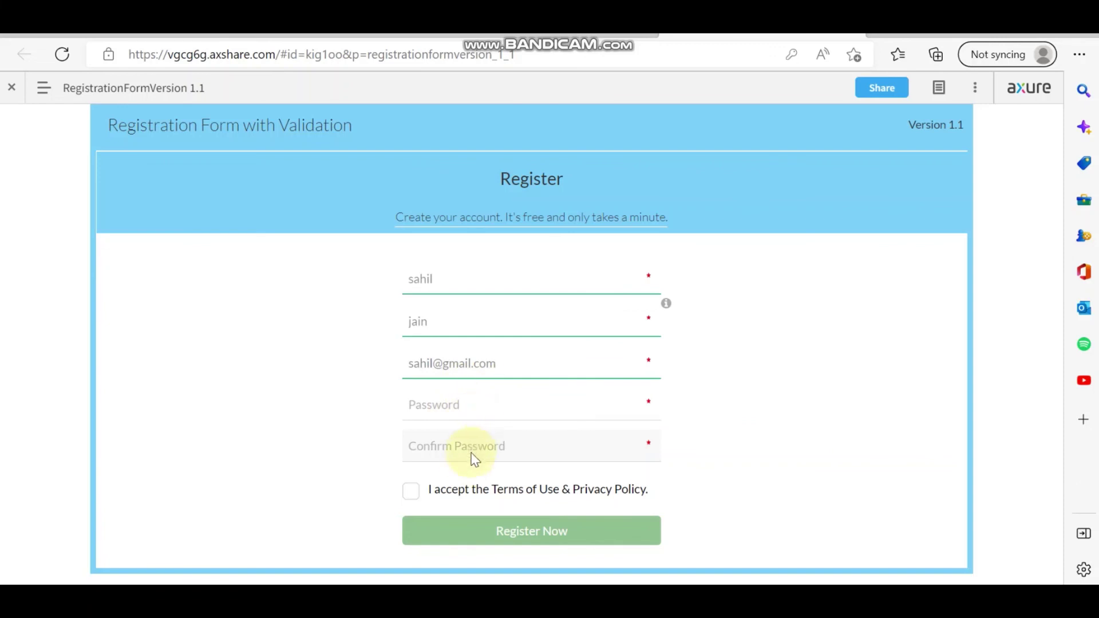
left_click(463, 406)
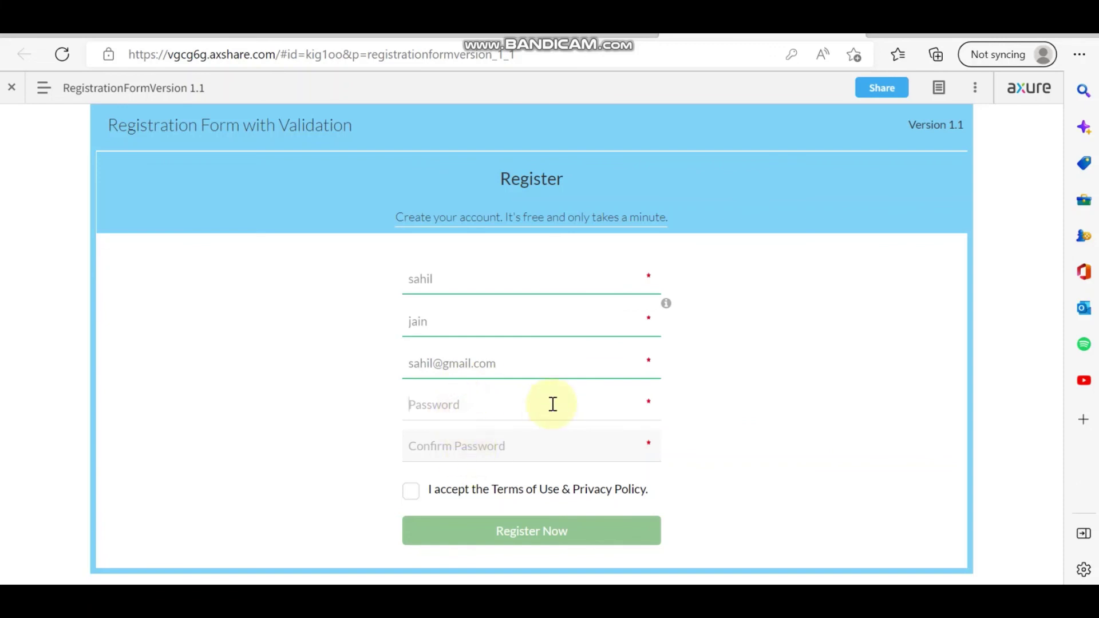
type("1")
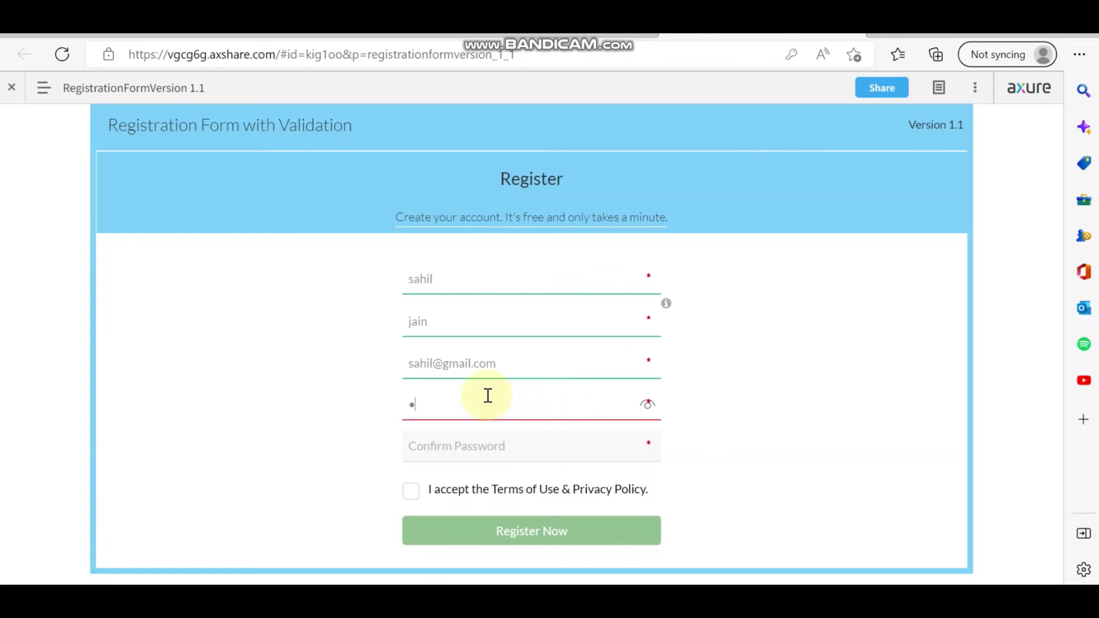
type("23456")
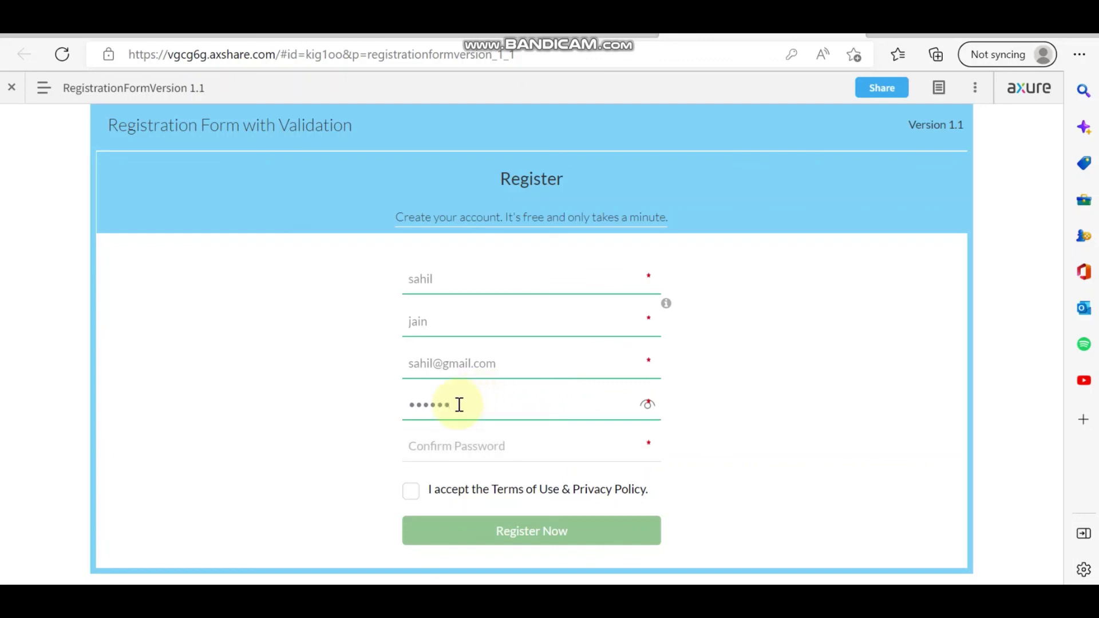
Confirm the password, accept the Terms of Use, then open inline form validation in Axure RP.
left_click(430, 446)
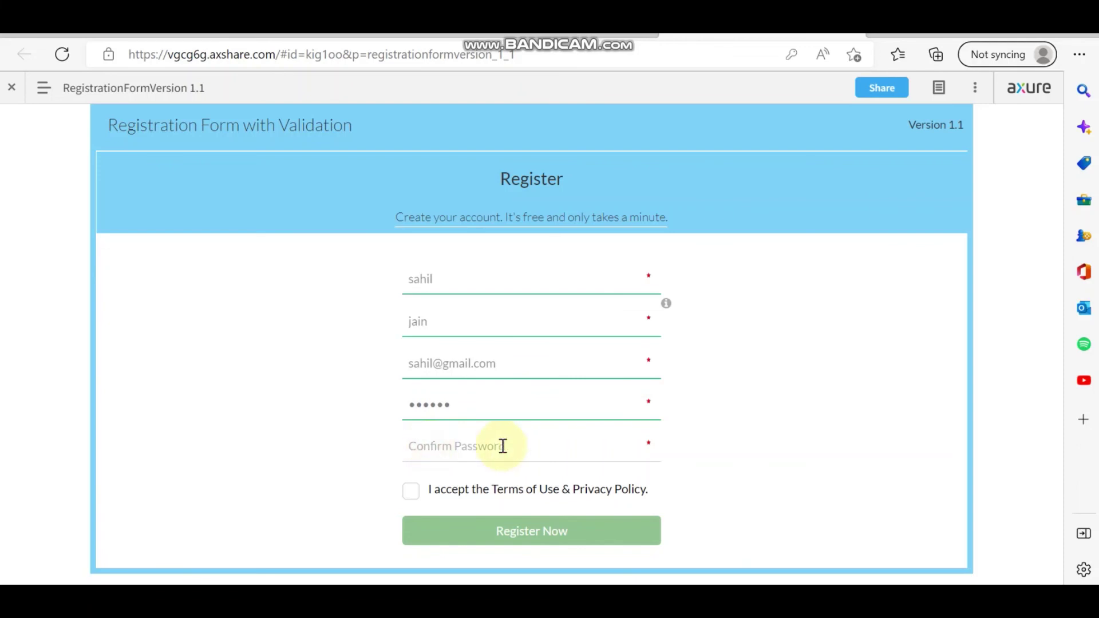
type("123")
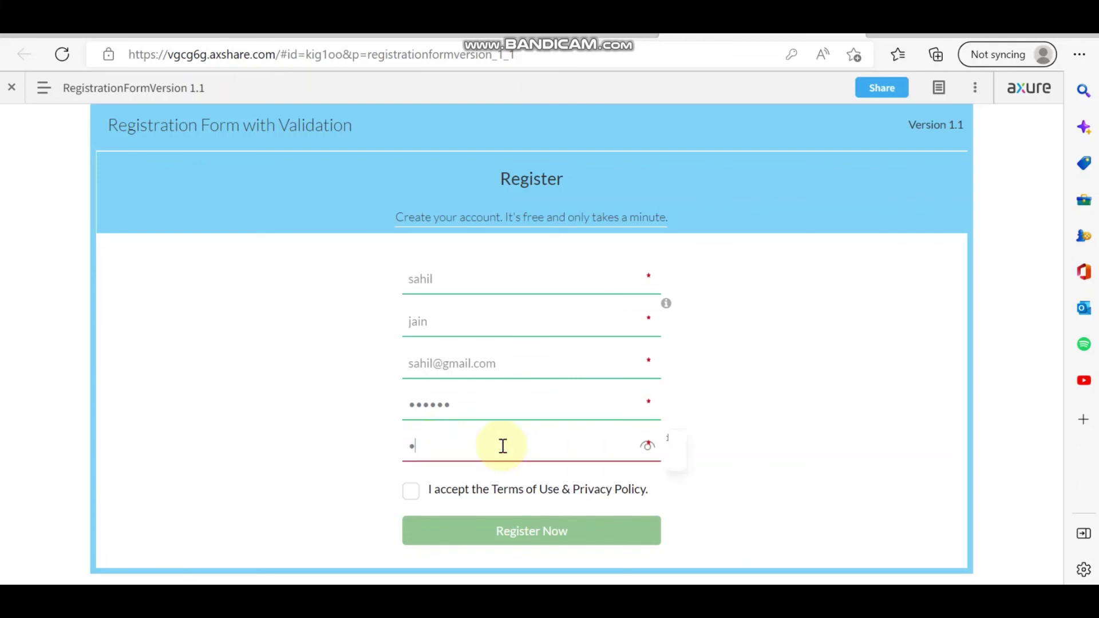
type("456")
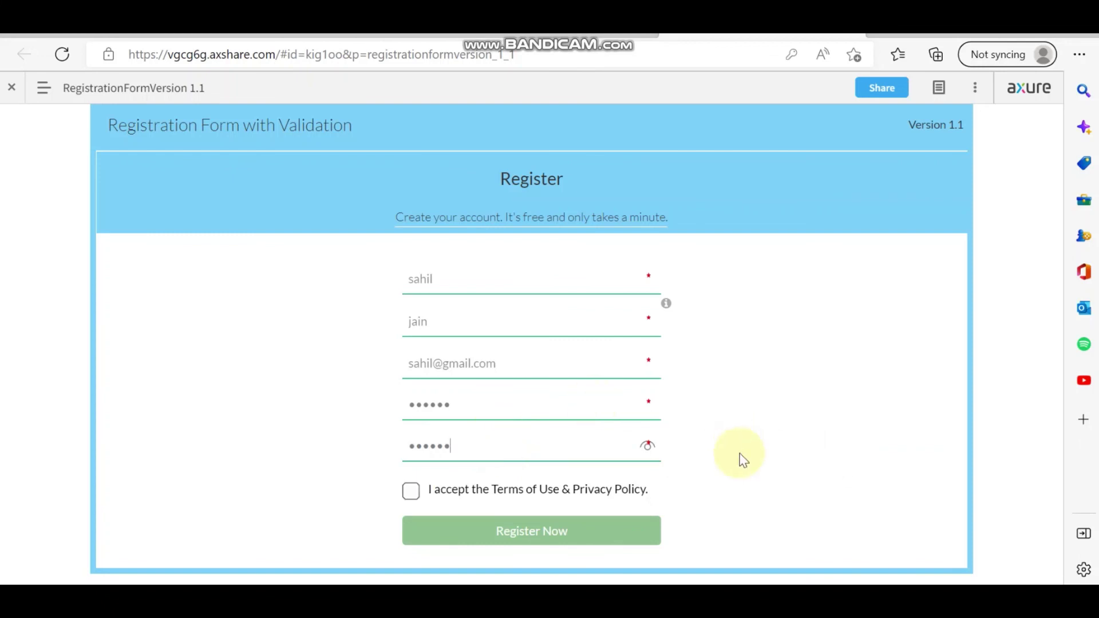
left_click(410, 495)
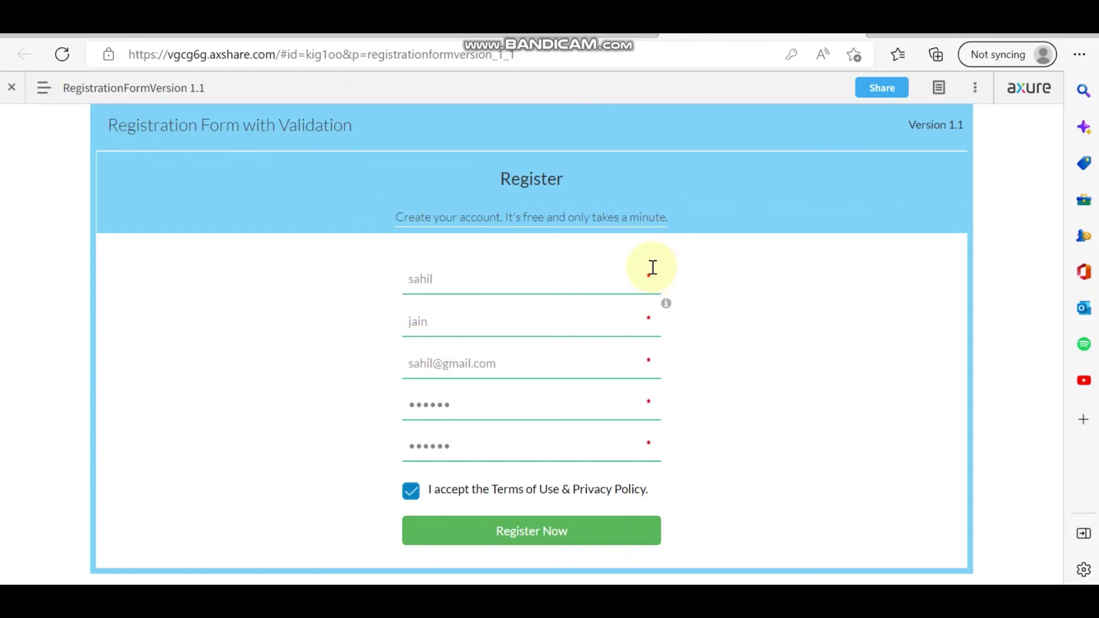
key("alt+Tab")
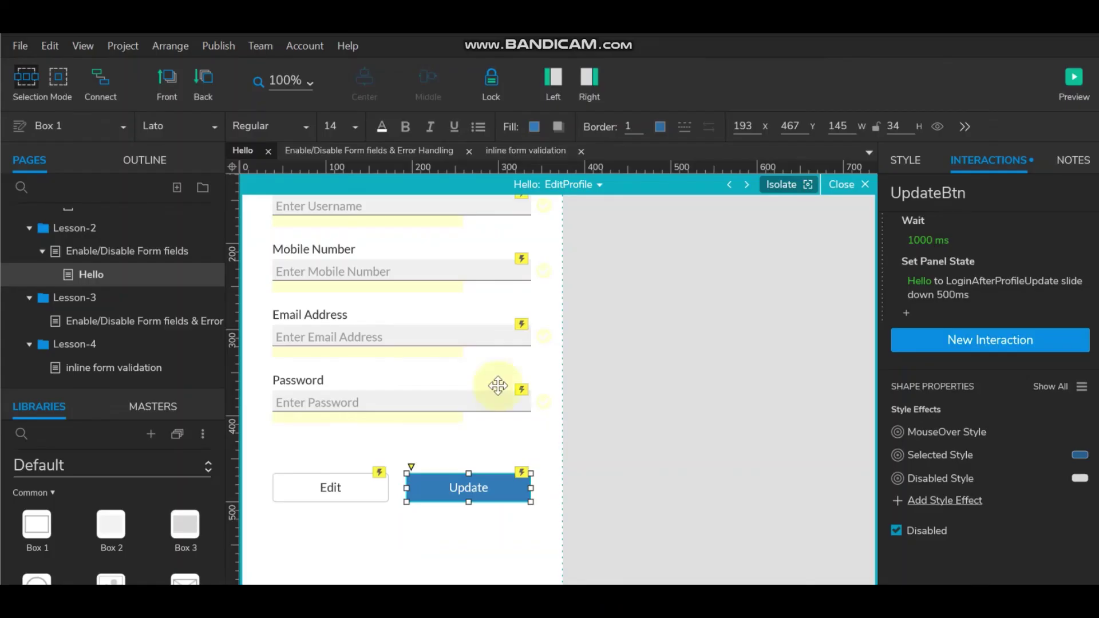
left_click(100, 367)
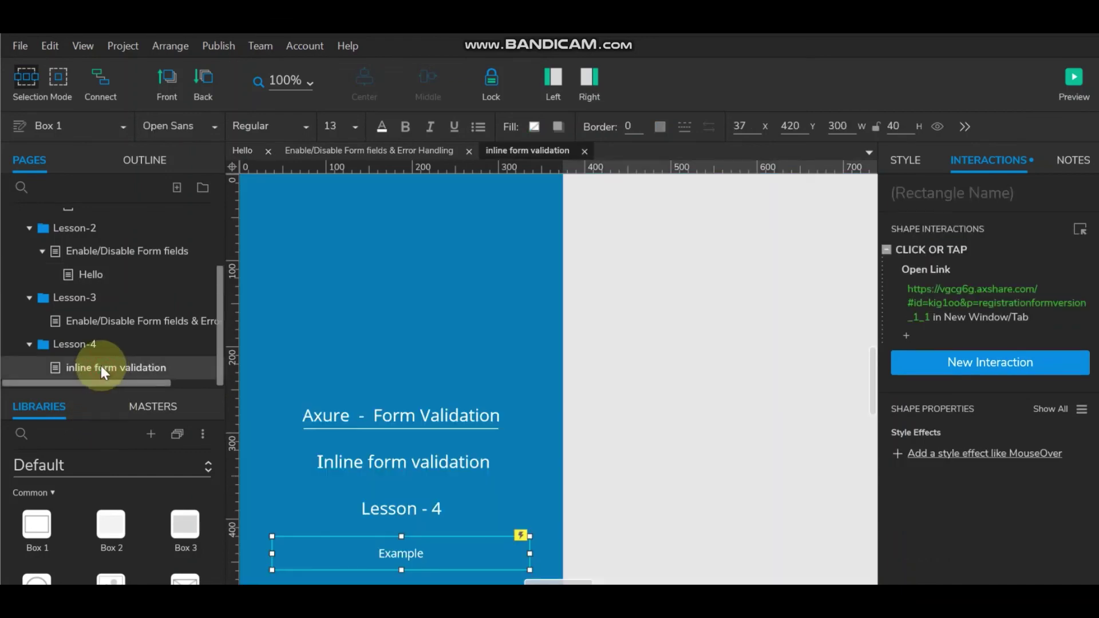